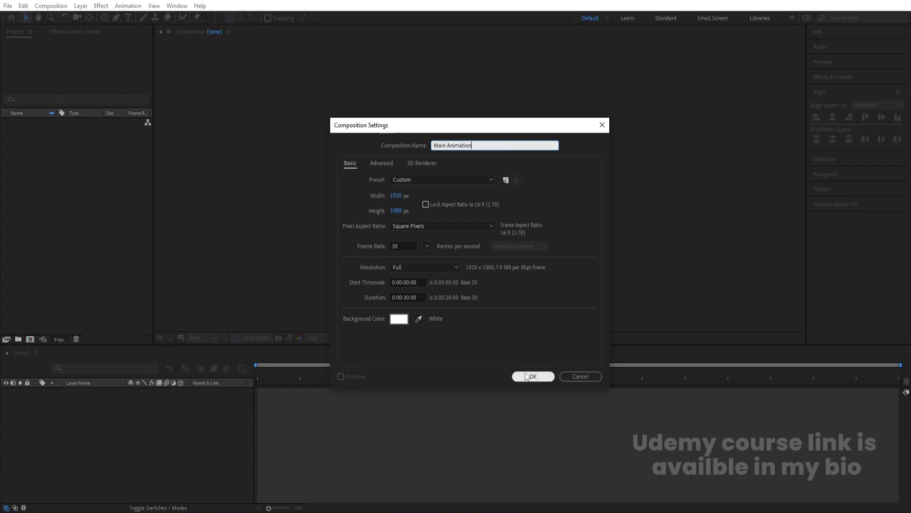
# Step: Create the 1920 x 1080, 30 fps, 30-second composition Main Animation and show its title/action safe guides
pyautogui.click(526, 375)
pyautogui.click(224, 338)
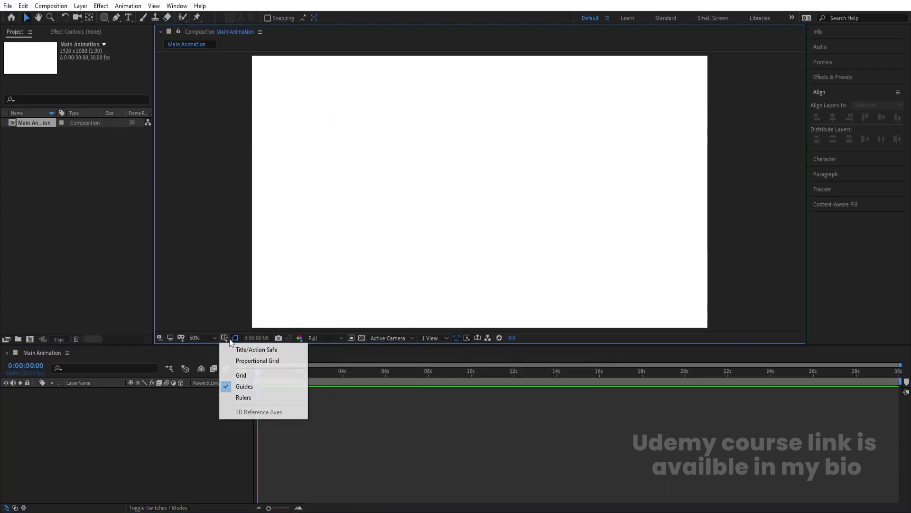
pyautogui.click(247, 351)
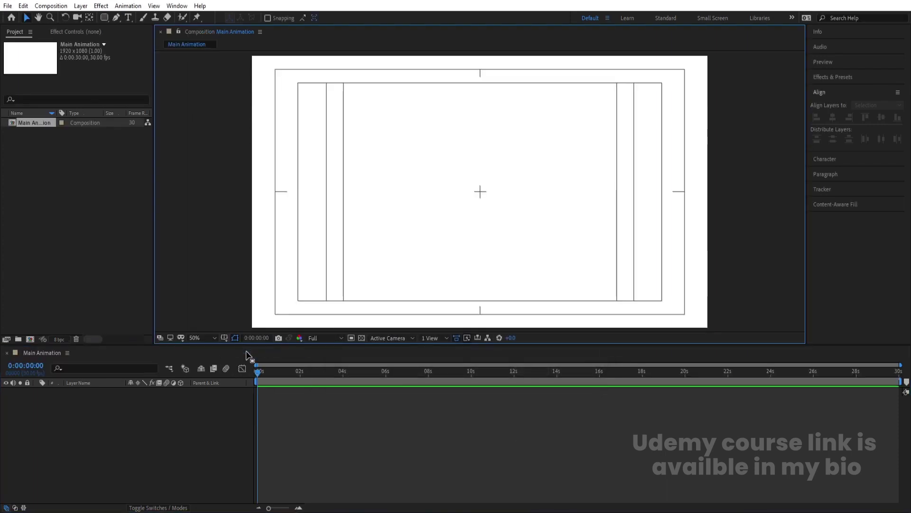
# Step: Import 20.psd as Composition - Retain Layer Sizes
pyautogui.hotkey('ctrl', 'i')
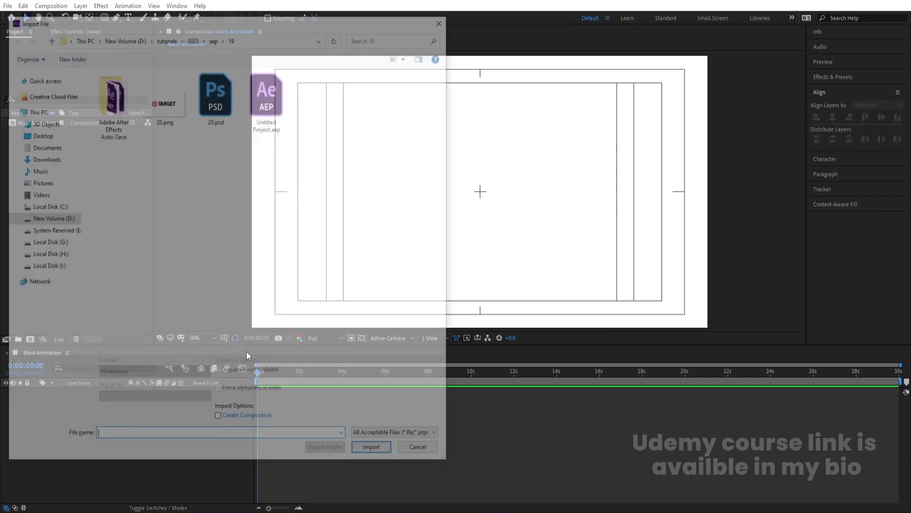
pyautogui.click(226, 112)
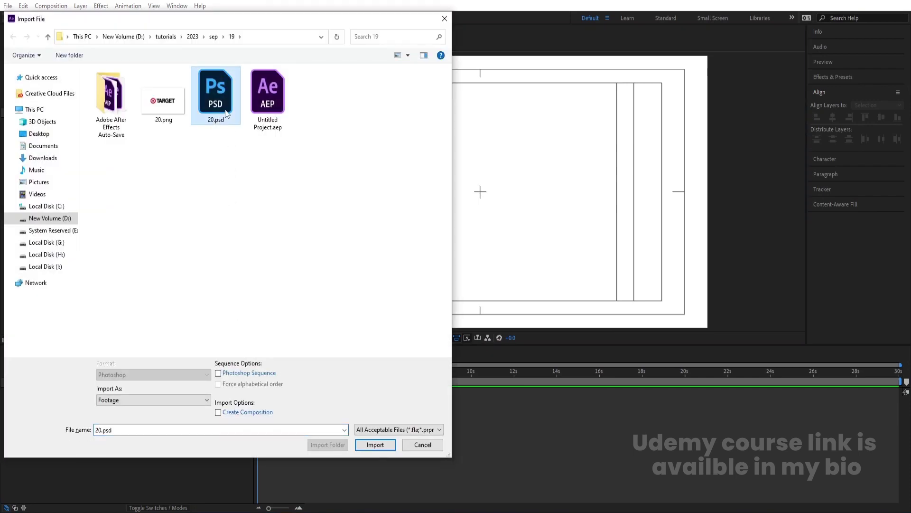
pyautogui.click(126, 399)
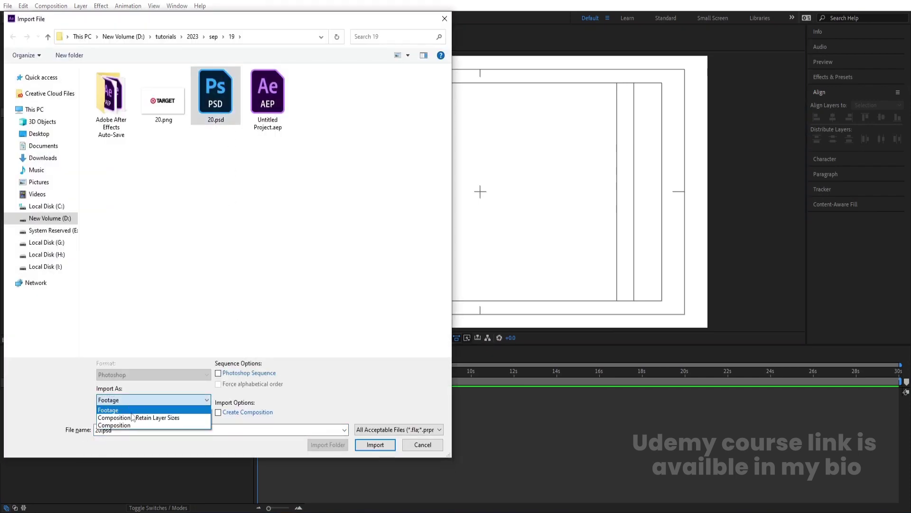
pyautogui.click(139, 418)
pyautogui.click(354, 445)
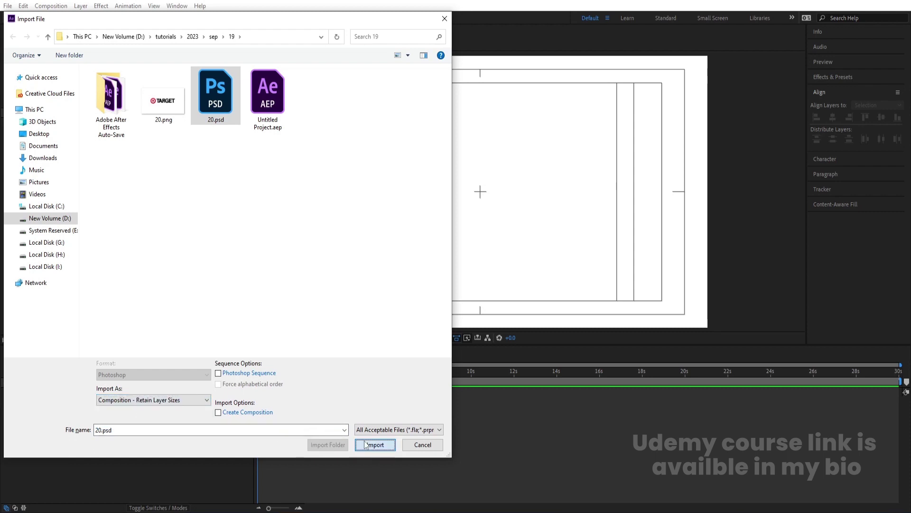
pyautogui.click(466, 315)
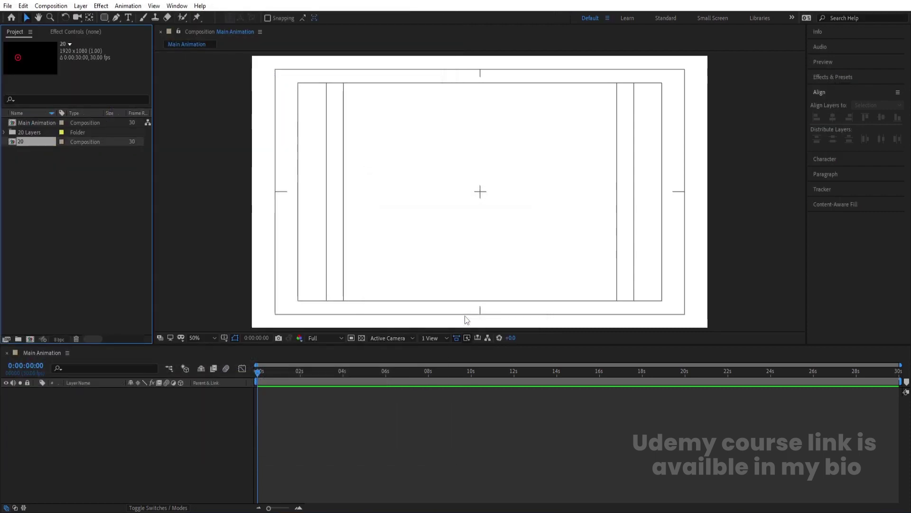
# Step: Copy all eight logo layers from composition 20 into the Main Animation composition
pyautogui.doubleClick(22, 142)
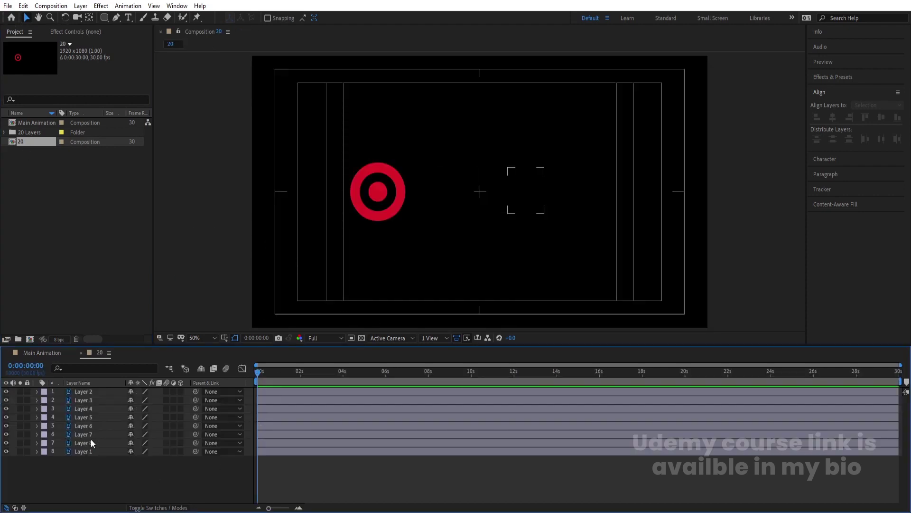
pyautogui.moveTo(101, 465); pyautogui.dragTo(71, 392)
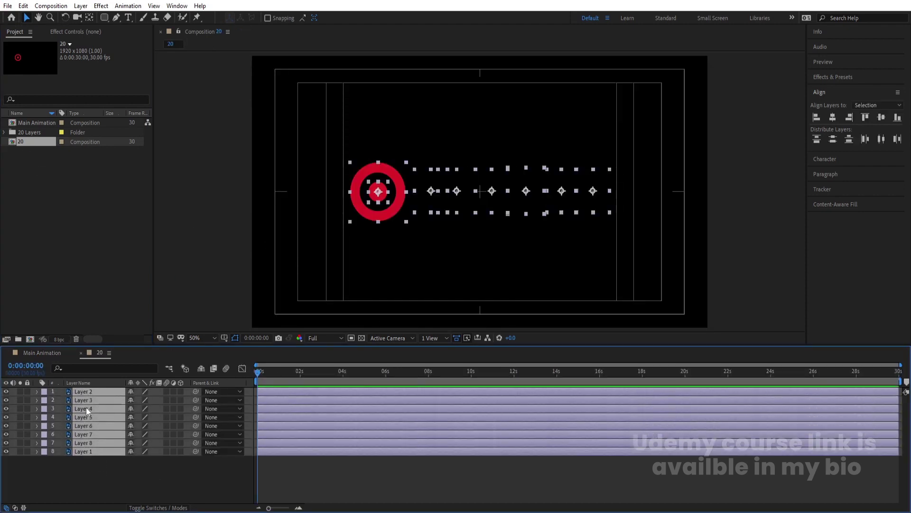
pyautogui.click(46, 356)
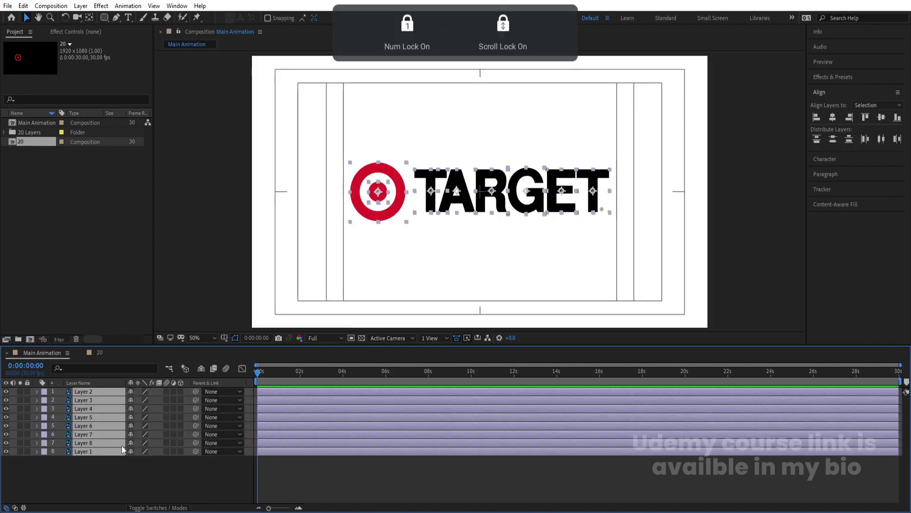
pyautogui.click(128, 469)
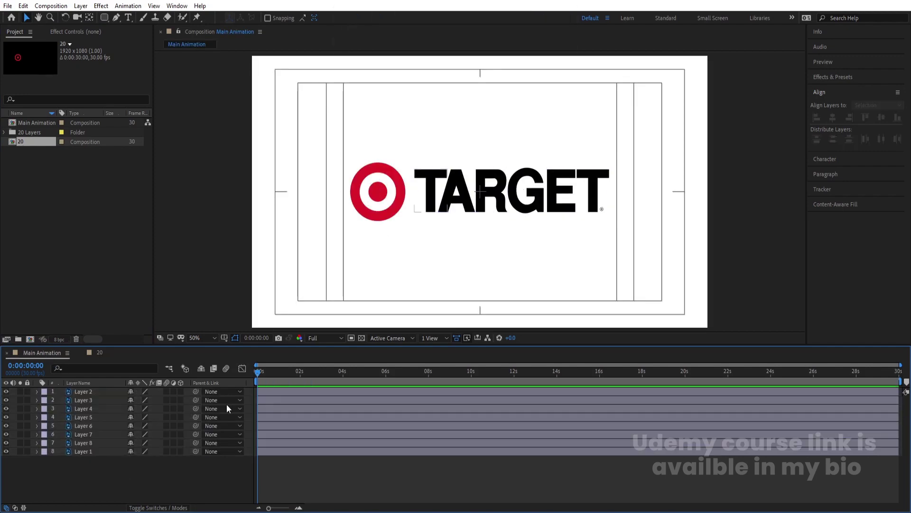
# Step: Add a null object to Main Animation and parent all logo layers to it
pyautogui.rightClick(147, 477)
pyautogui.moveTo(190, 368)
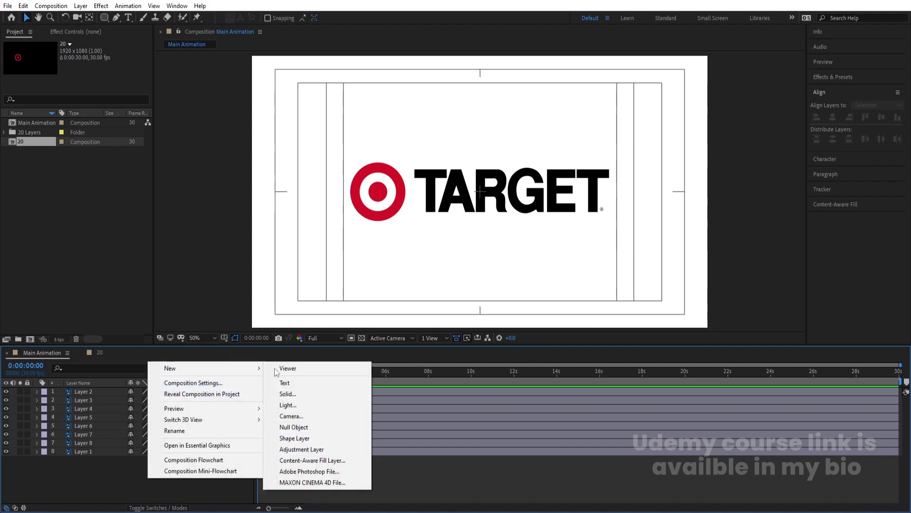
pyautogui.click(328, 426)
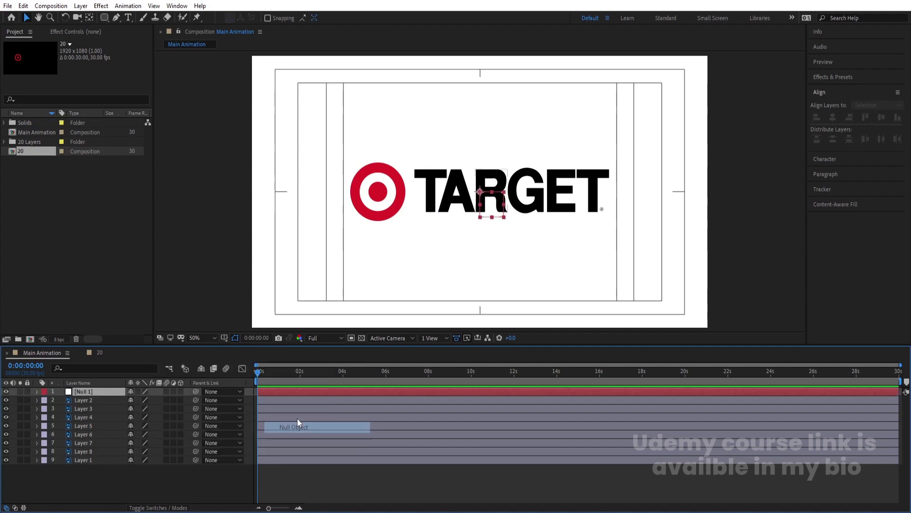
pyautogui.click(103, 399)
pyautogui.keyDown('shift'); pyautogui.click(92, 461); pyautogui.keyUp('shift')
pyautogui.moveTo(197, 397); pyautogui.dragTo(125, 400)
# Step: Scale the null to 60% and move the logo horizontally into the right half of the frame
pyautogui.click(101, 393)
pyautogui.press('s')
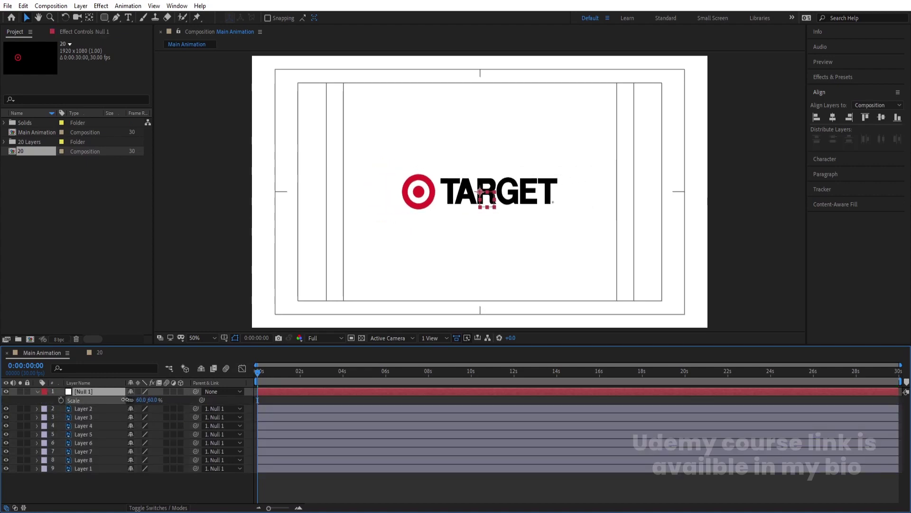
pyautogui.moveTo(492, 203); pyautogui.dragTo(609, 204)
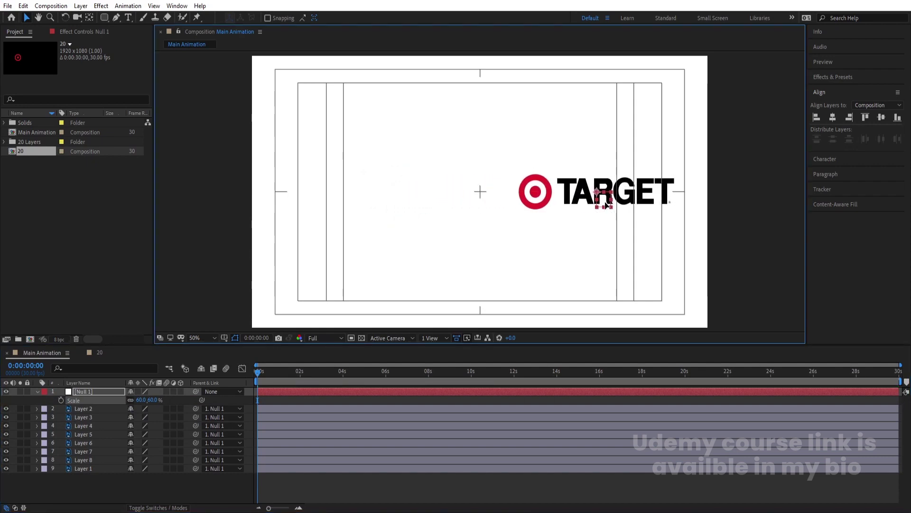
pyautogui.moveTo(491, 151); pyautogui.dragTo(731, 223)
# Step: Delete the null object, keeping the logo layers
pyautogui.click(618, 262)
pyautogui.click(85, 392)
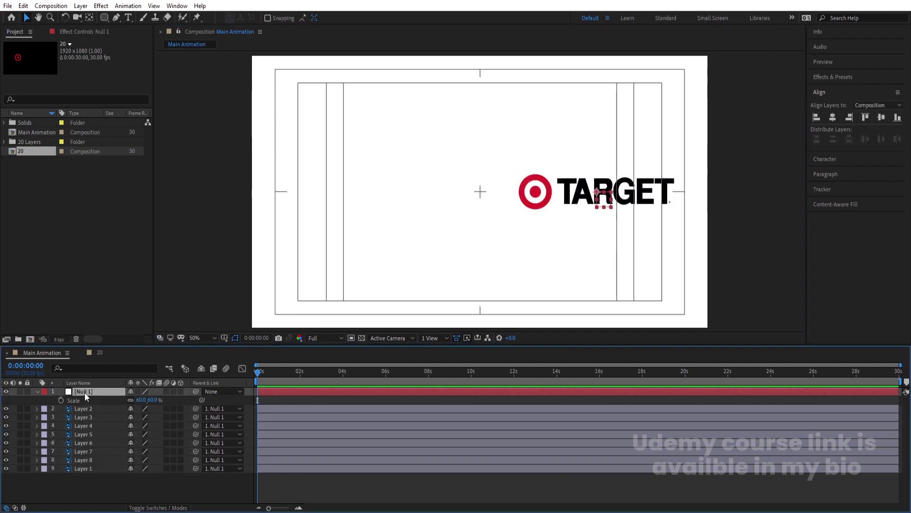
pyautogui.press('Delete')
# Step: Duplicate all logo layers, group the copies above the originals and place the copied logo left of the original
pyautogui.moveTo(458, 117); pyautogui.dragTo(680, 238)
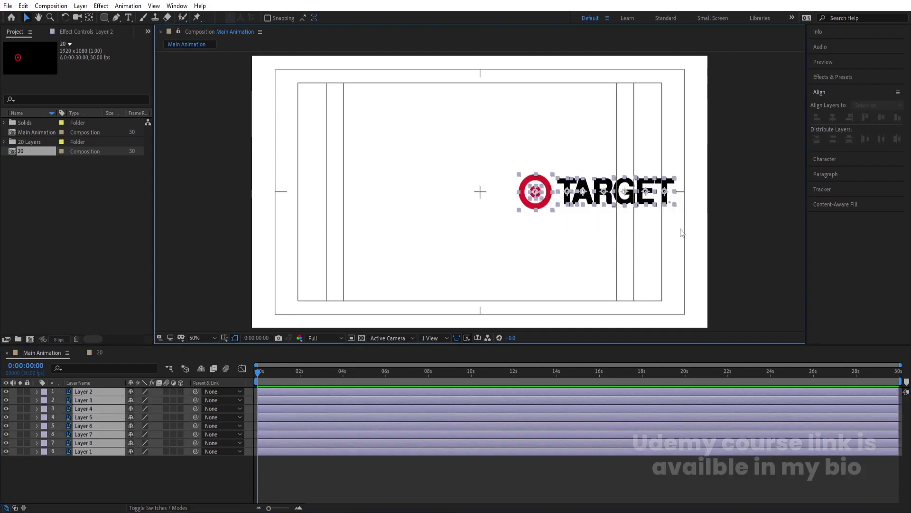
pyautogui.hotkey('ctrl', 'd')
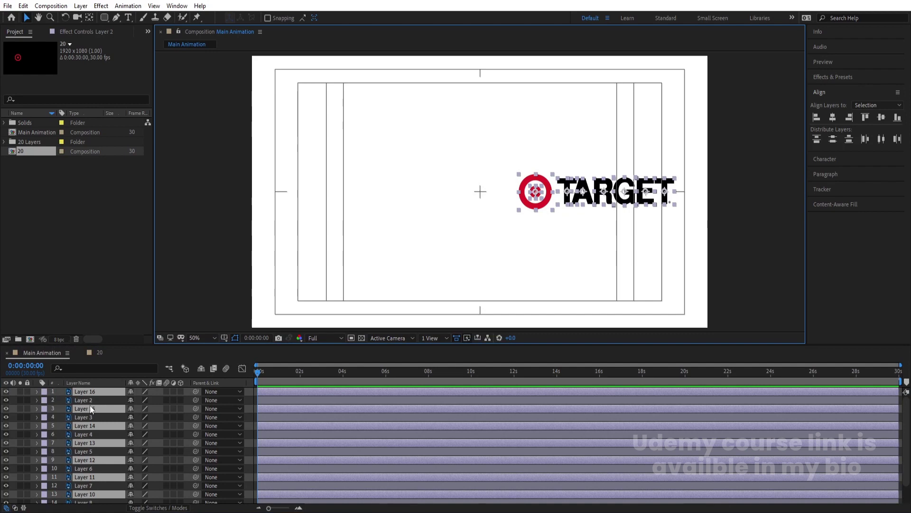
pyautogui.moveTo(108, 407); pyautogui.dragTo(103, 396)
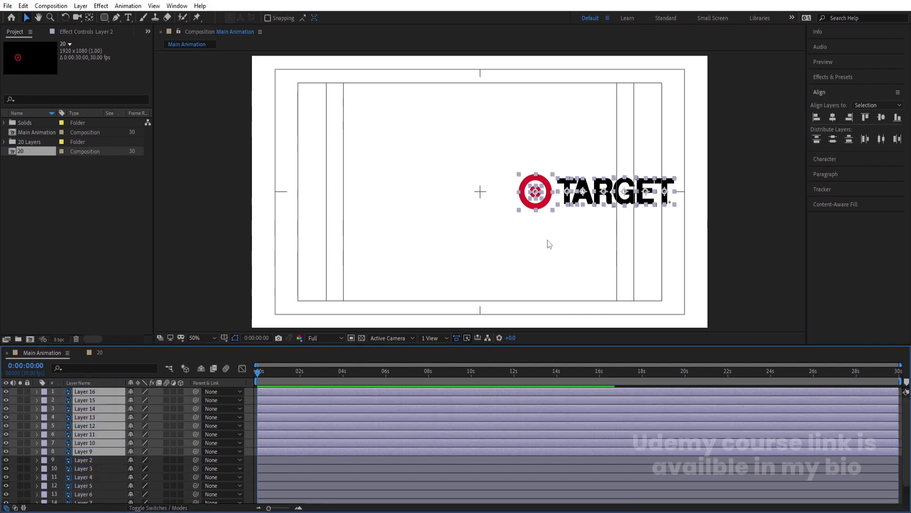
pyautogui.moveTo(539, 208); pyautogui.dragTo(400, 197)
# Step: Pre-compose the original logo's layers into a composition named reffereance
pyautogui.moveTo(522, 135); pyautogui.dragTo(678, 230)
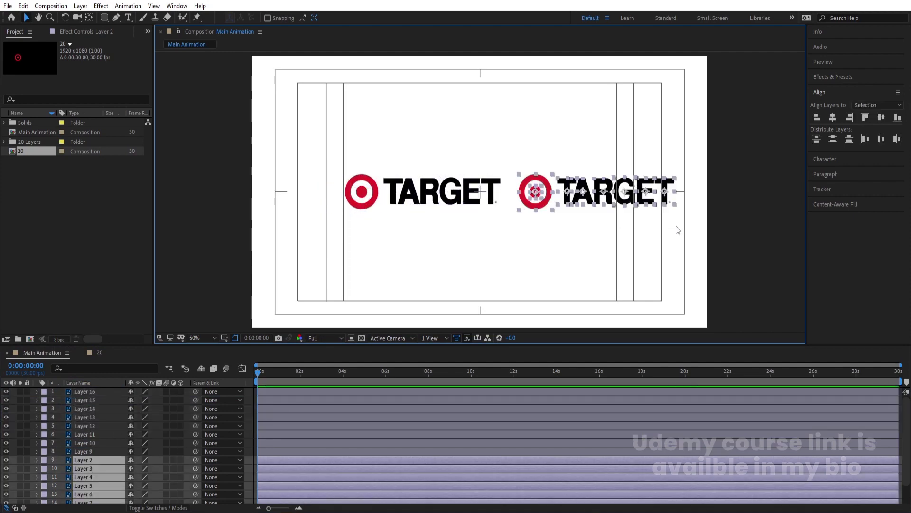
pyautogui.hotkey('ctrl', 'shift', 'c')
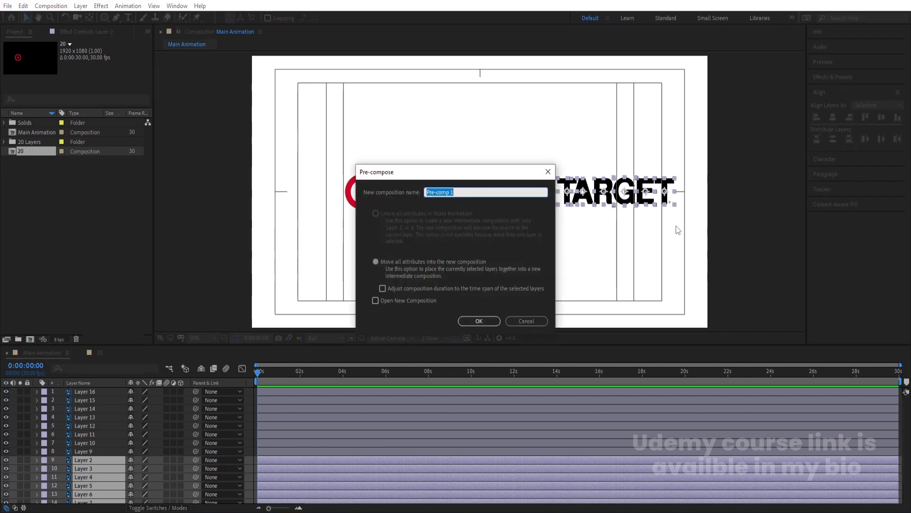
pyautogui.write('reffereance')
pyautogui.press('Return')
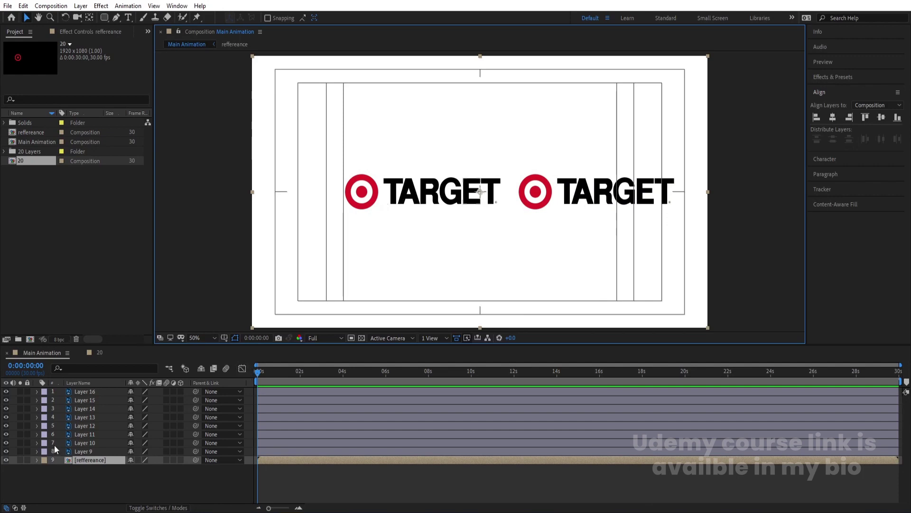
# Step: Reduce the reffereance layer's opacity to 42% and lock the layer
pyautogui.click(99, 462)
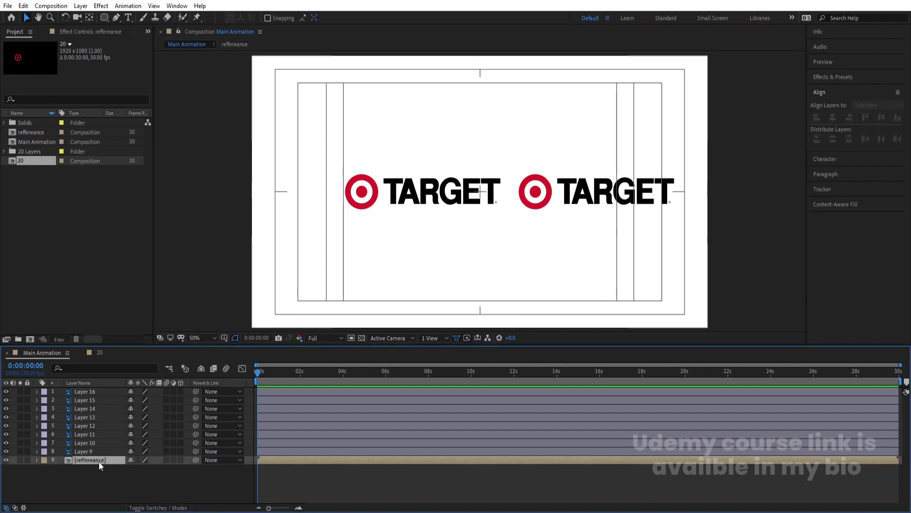
pyautogui.press('t')
pyautogui.moveTo(134, 469); pyautogui.dragTo(107, 473)
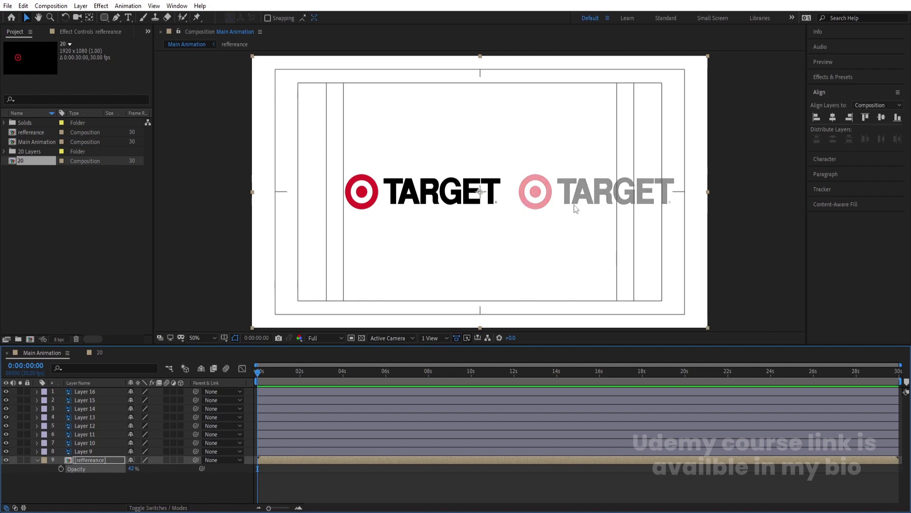
pyautogui.click(27, 460)
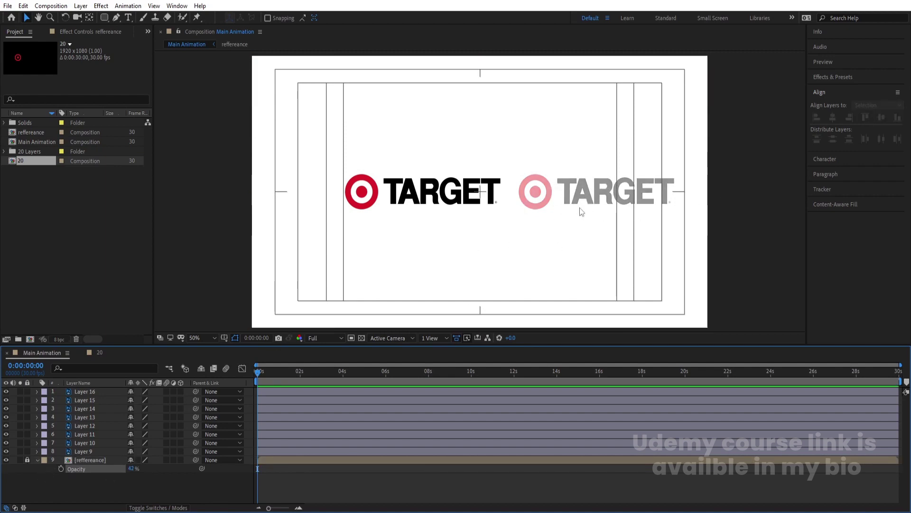
# Step: Stack the copied logo's ring and dot layers together as the two uppermost layers and hide both
pyautogui.click(359, 196)
pyautogui.keyDown('shift'); pyautogui.click(367, 182); pyautogui.keyUp('shift')
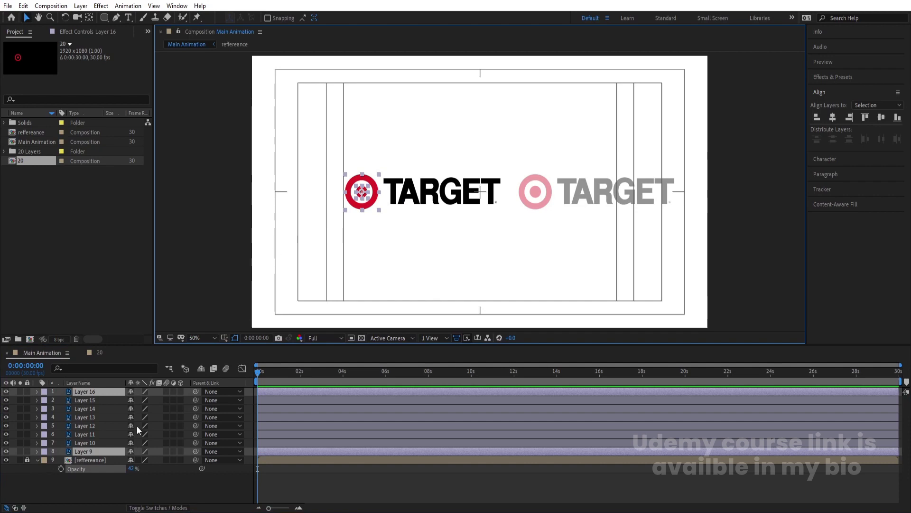
pyautogui.moveTo(98, 449); pyautogui.dragTo(112, 397)
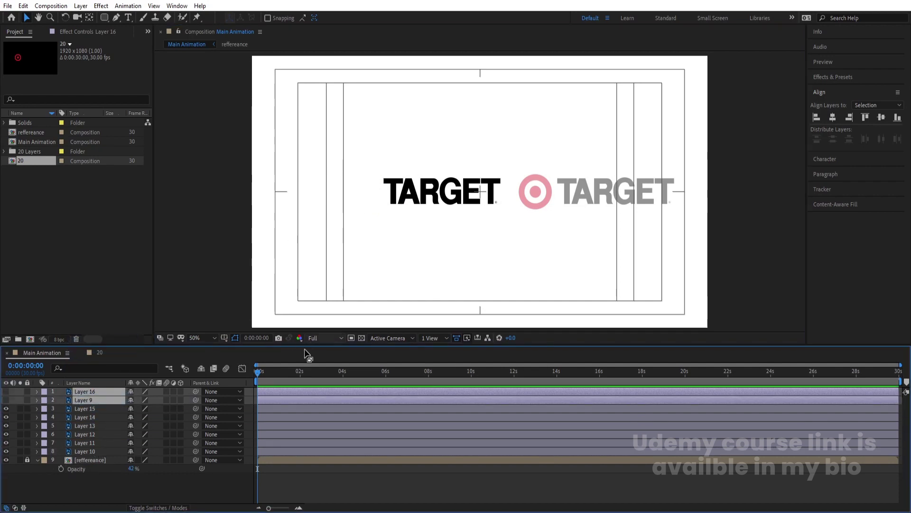
pyautogui.click(251, 392)
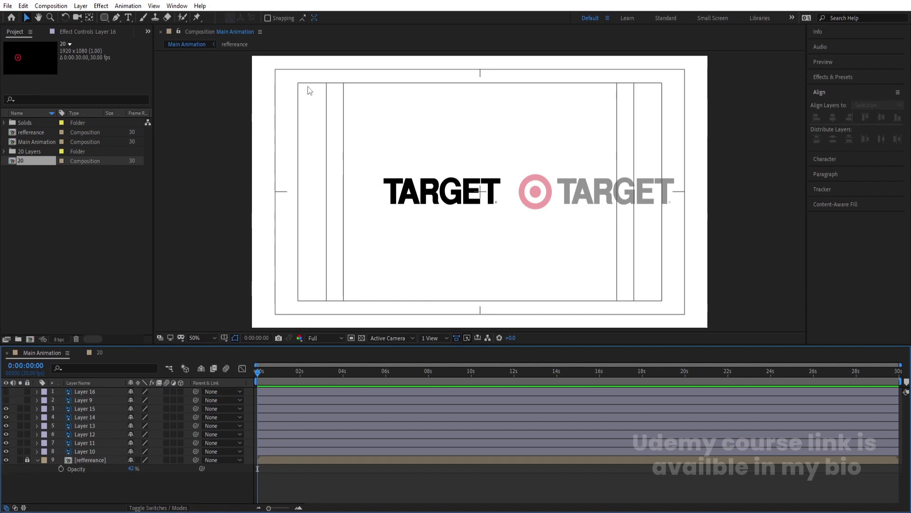
# Step: Activate the Ellipse tool and make the copied logo's outer ring layer visible again
pyautogui.click(104, 17)
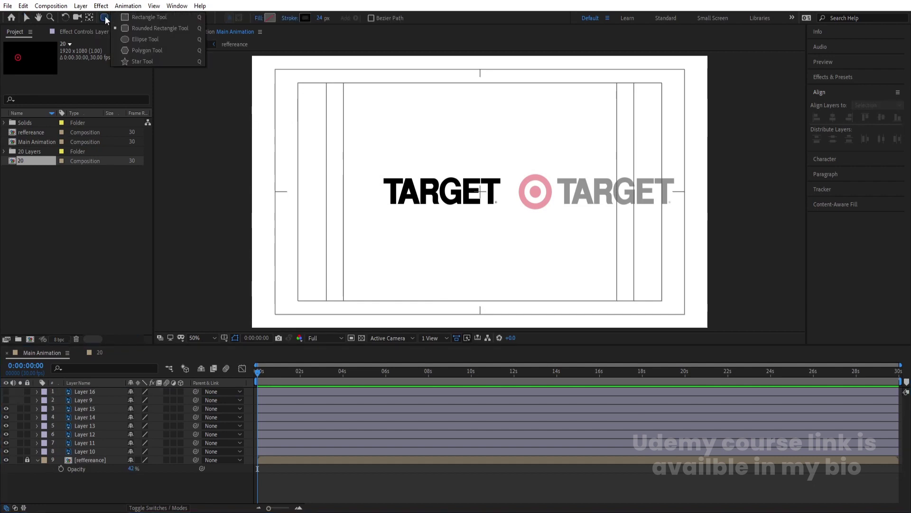
pyautogui.click(138, 39)
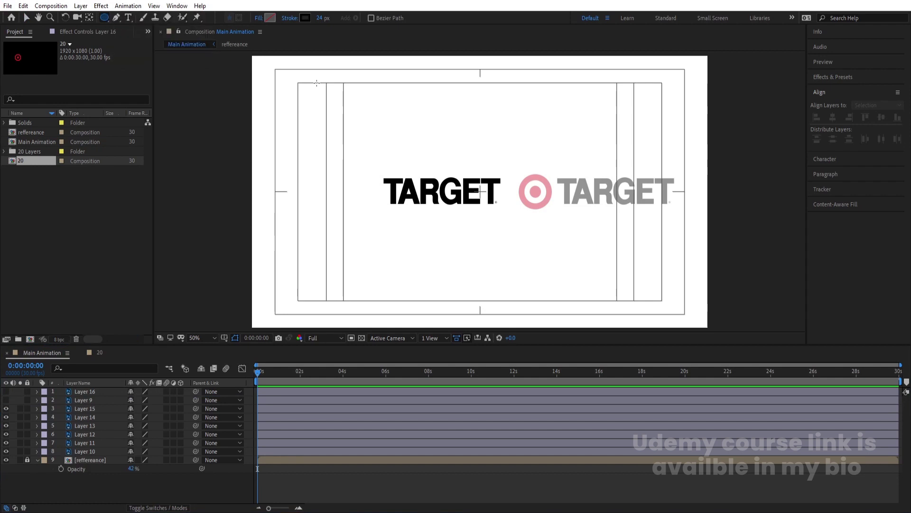
pyautogui.click(305, 19)
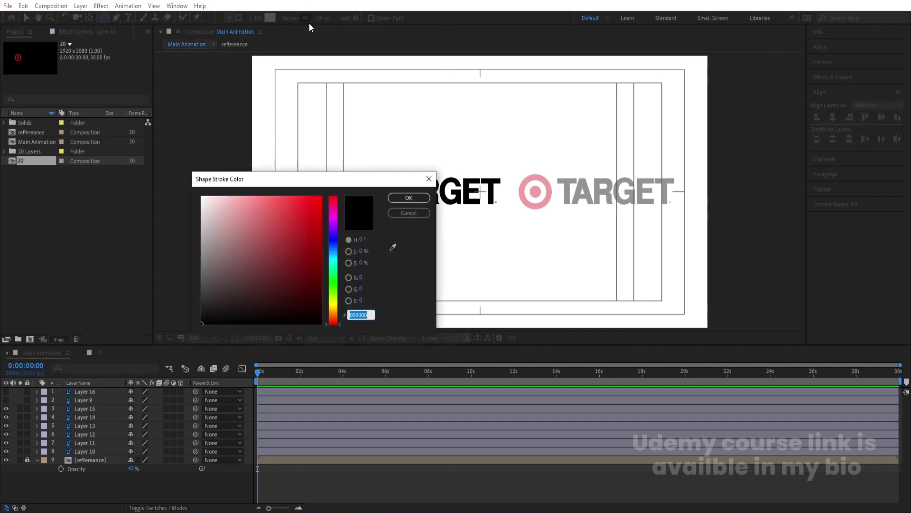
pyautogui.click(409, 197)
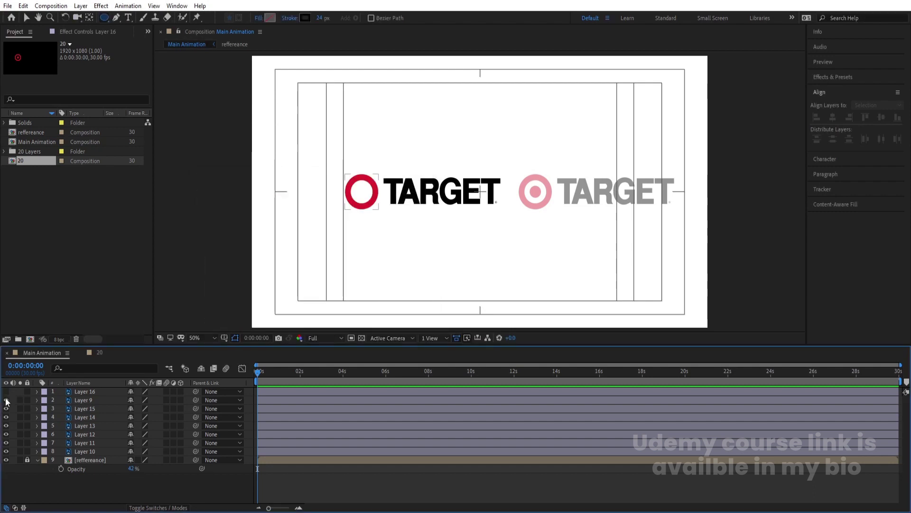
# Step: Set the shape stroke color to the red sampled from the logo's outer ring
pyautogui.click(301, 18)
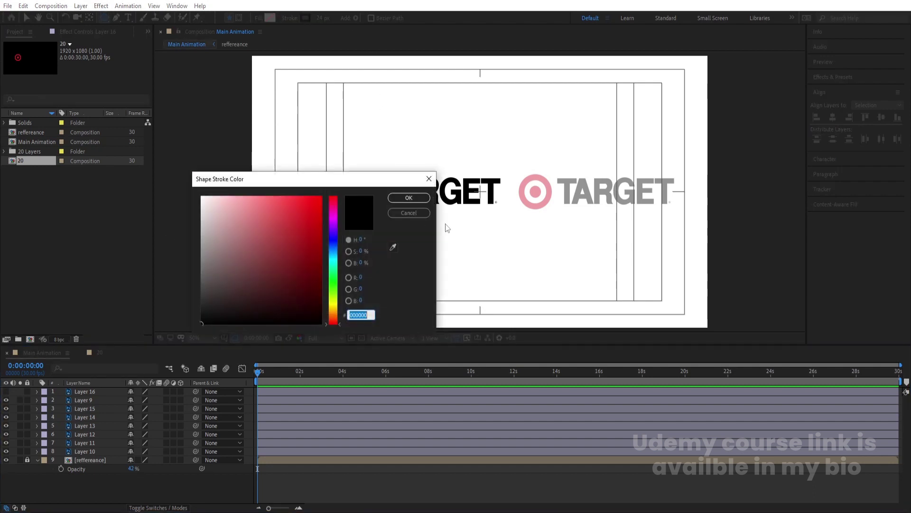
pyautogui.click(393, 249)
pyautogui.click(372, 178)
pyautogui.moveTo(373, 177); pyautogui.dragTo(355, 235)
pyautogui.click(375, 305)
pyautogui.click(375, 200)
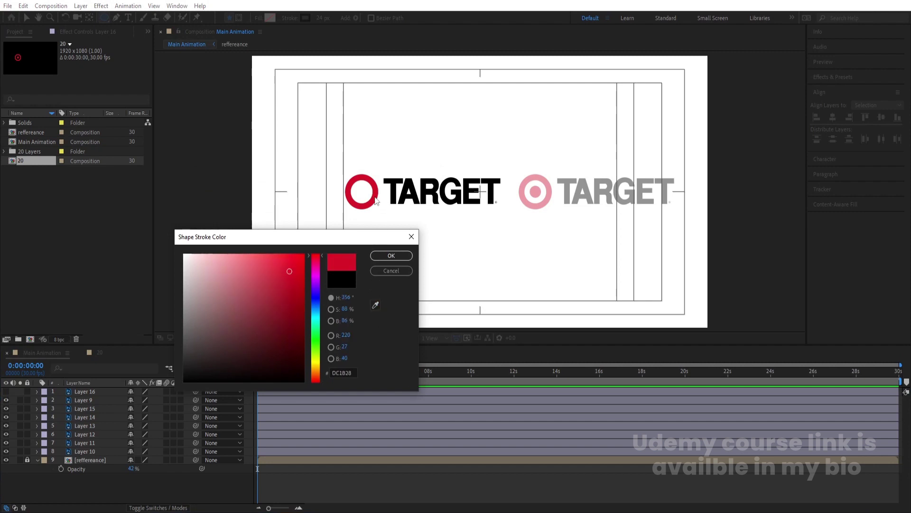
pyautogui.click(391, 257)
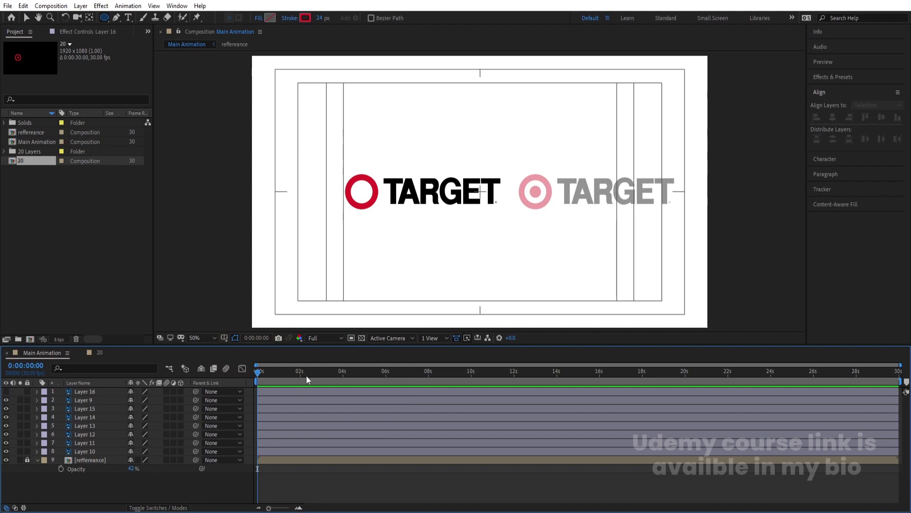
# Step: Draw a red-stroked circle about the size of the logo's outer ring and place it over that ring
pyautogui.scroll(2, 383, 196)
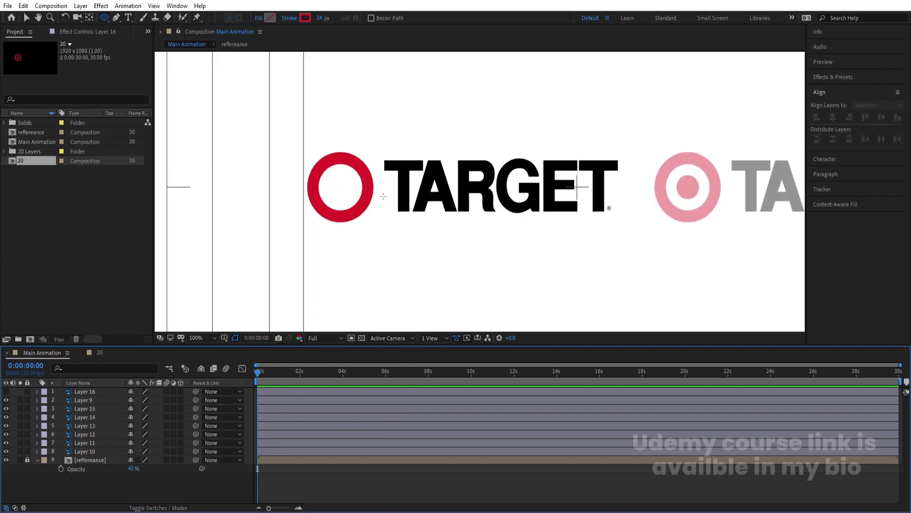
pyautogui.moveTo(298, 156); pyautogui.dragTo(361, 217)
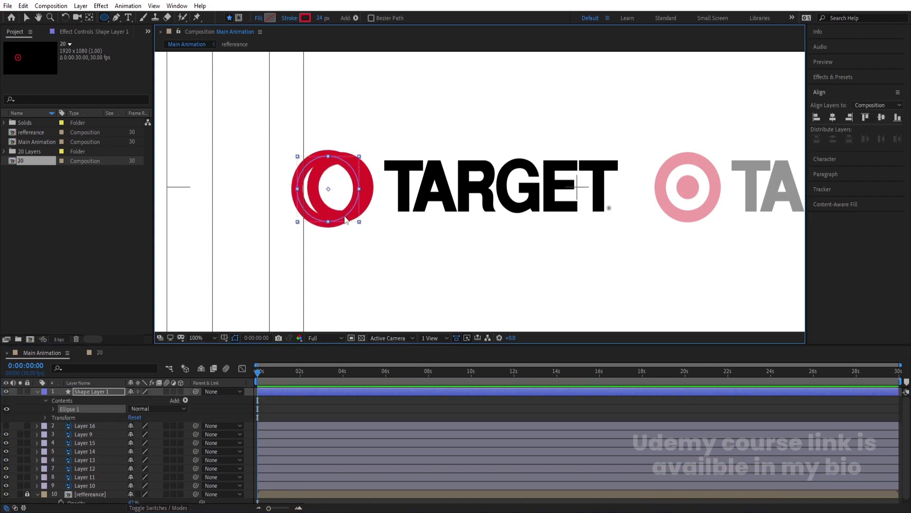
pyautogui.press('v')
pyautogui.click(264, 393)
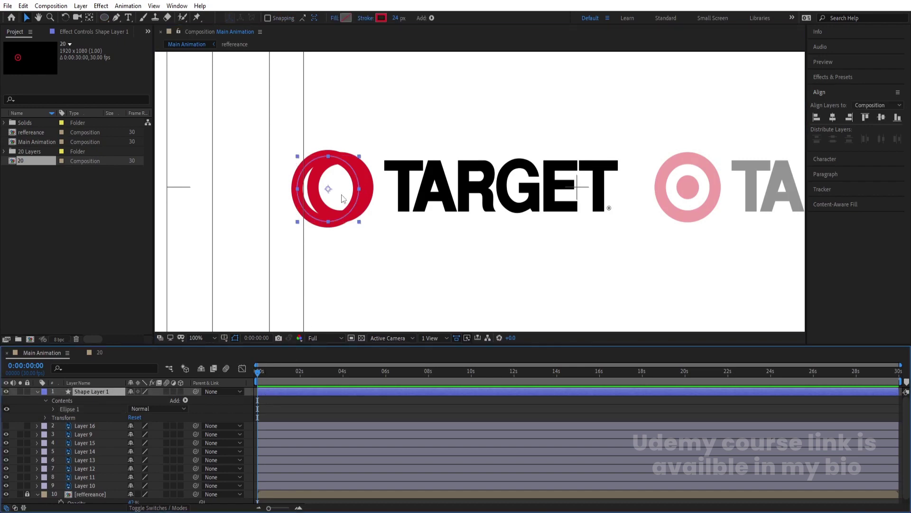
pyautogui.moveTo(344, 199); pyautogui.dragTo(356, 199)
# Step: Scale the drawn circle to 90% and move it beside the logo's outer ring for comparison
pyautogui.press('s')
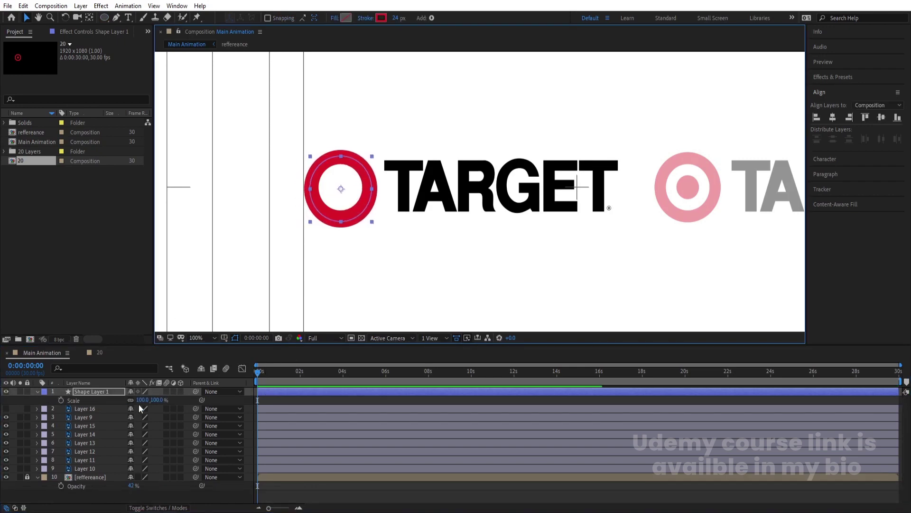
pyautogui.moveTo(142, 399); pyautogui.dragTo(135, 400)
pyautogui.moveTo(347, 205); pyautogui.dragTo(271, 205)
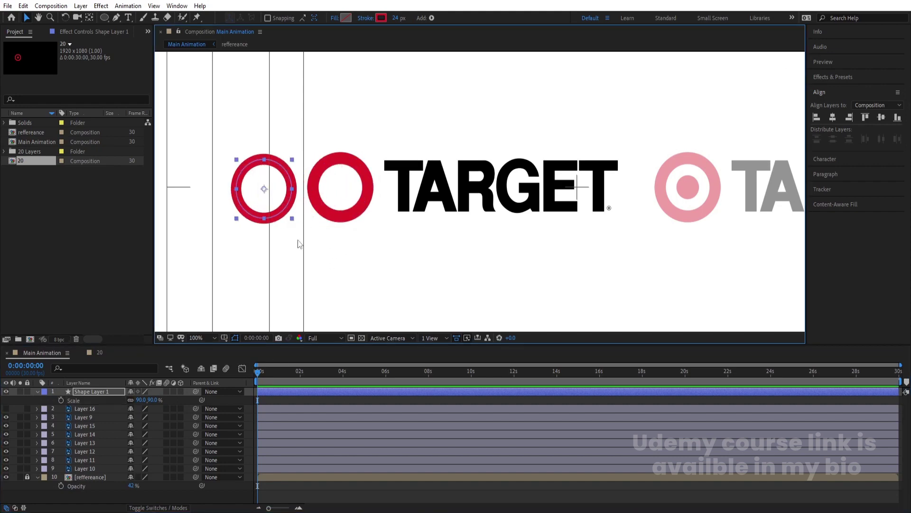
# Step: Hide the copied logo's outer ring layer and move the drawn ring into its place, at about X 464, Y 543
pyautogui.click(331, 216)
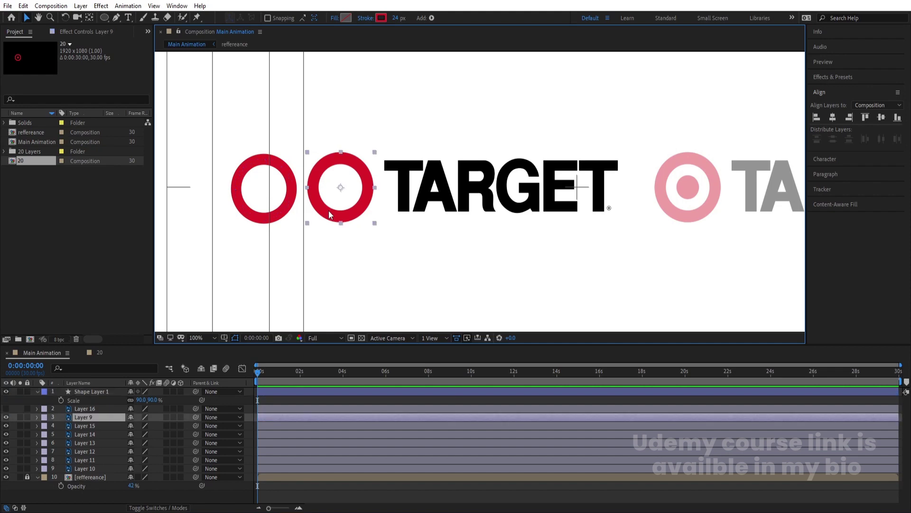
pyautogui.click(6, 417)
pyautogui.click(286, 195)
pyautogui.moveTo(285, 195); pyautogui.dragTo(358, 195)
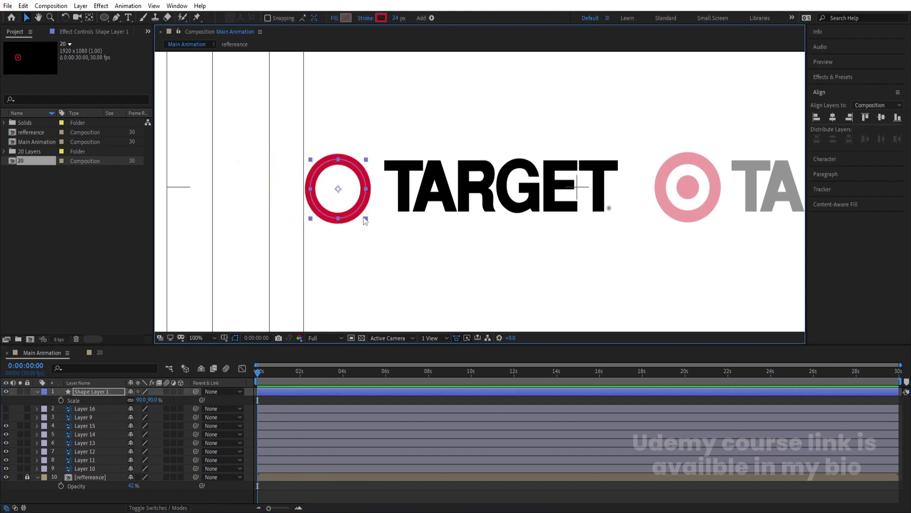
pyautogui.press('Right')
pyautogui.press('Right')
pyautogui.press('Right')
pyautogui.press('Right')
pyautogui.press('Right')
pyautogui.press('Right')
pyautogui.press('Right')
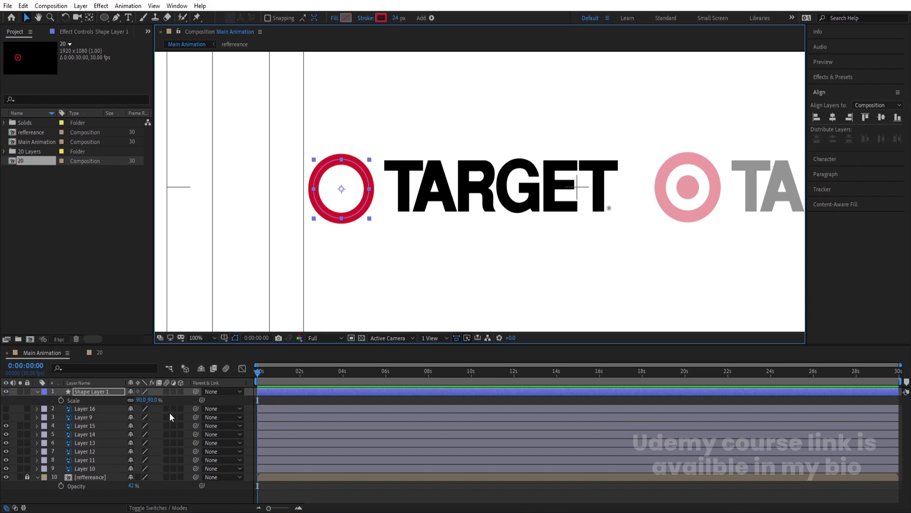
# Step: Scale the drawn ring up to 182% and set its stroke width to 15 px
pyautogui.click(176, 400)
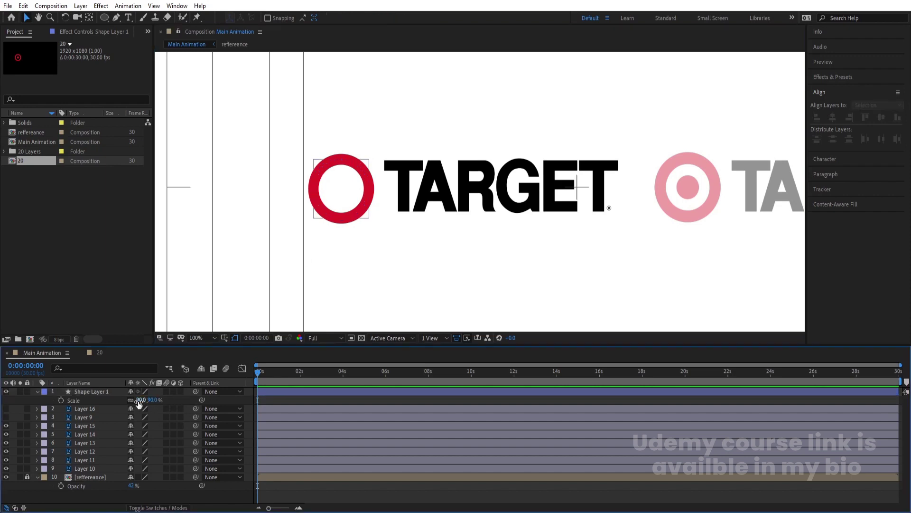
pyautogui.click(115, 392)
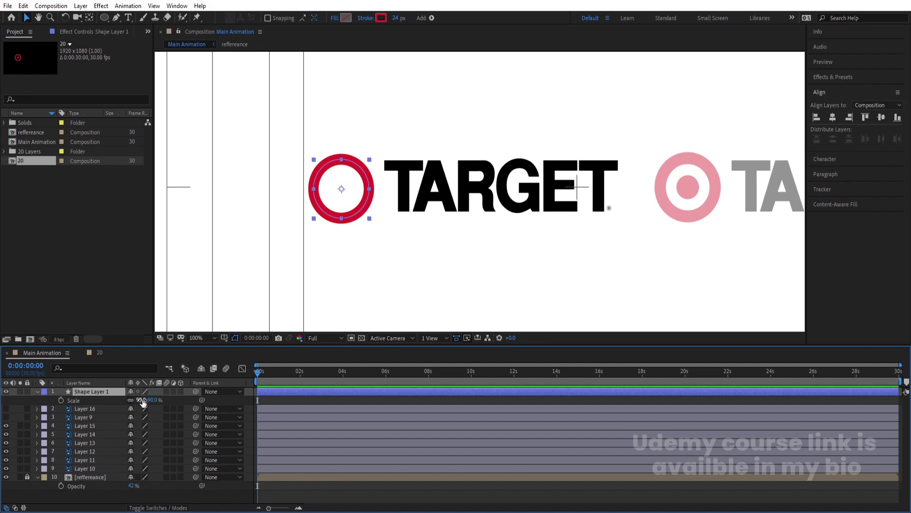
pyautogui.moveTo(143, 399); pyautogui.dragTo(176, 389)
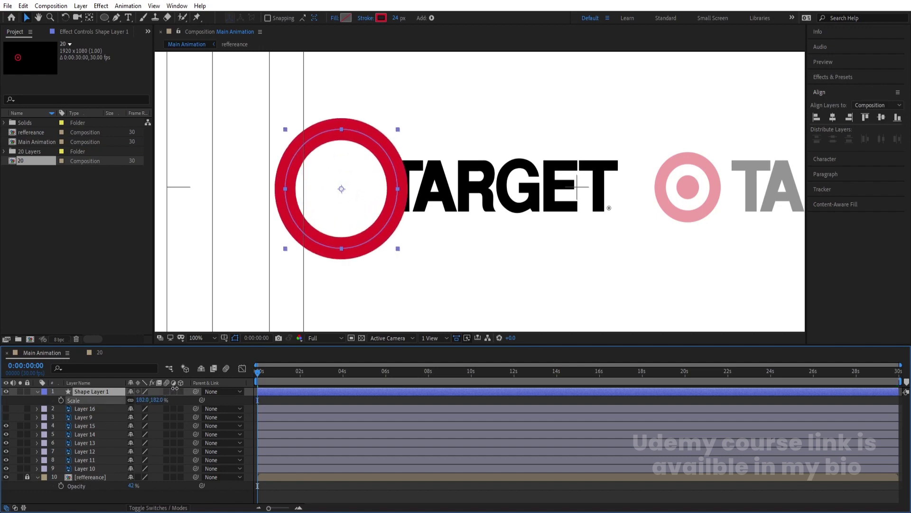
pyautogui.scroll(-2, 388, 238)
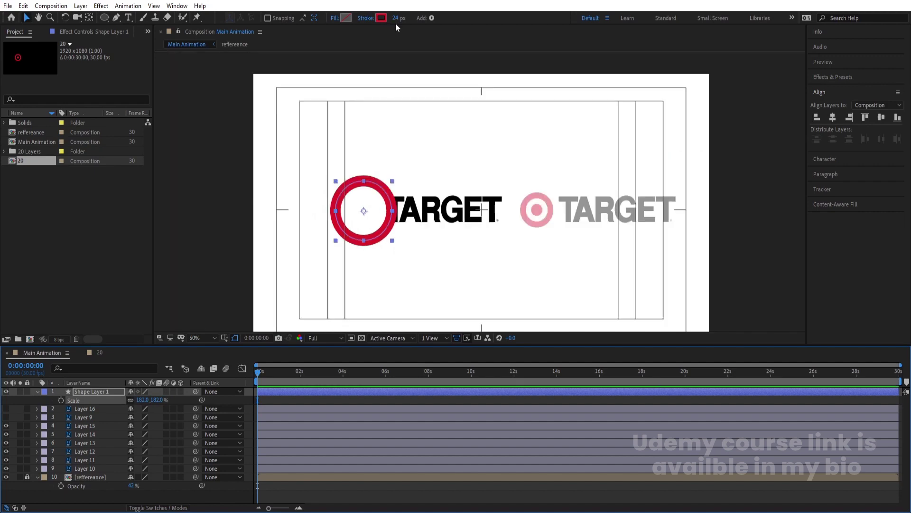
pyautogui.moveTo(395, 18); pyautogui.dragTo(396, 18)
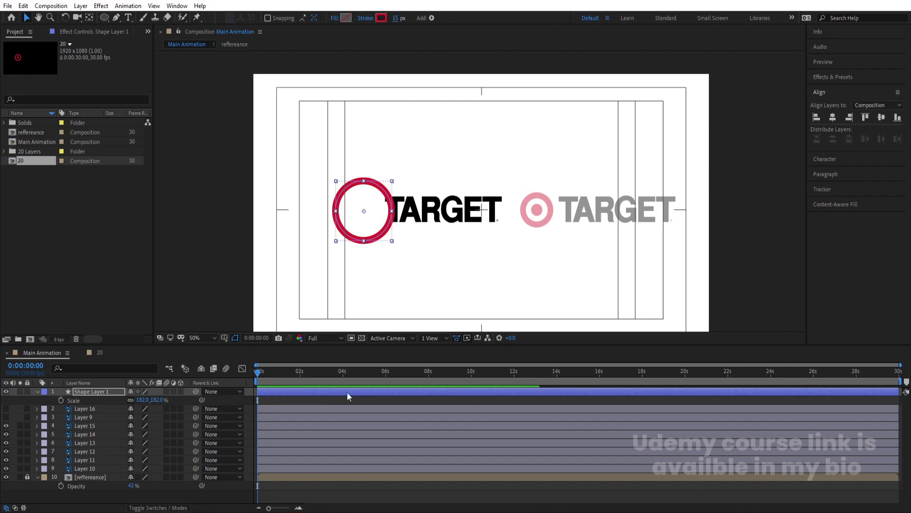
pyautogui.click(280, 400)
# Step: Add Trim Paths to the drawn ring's shape layer and expand its properties
pyautogui.click(35, 390)
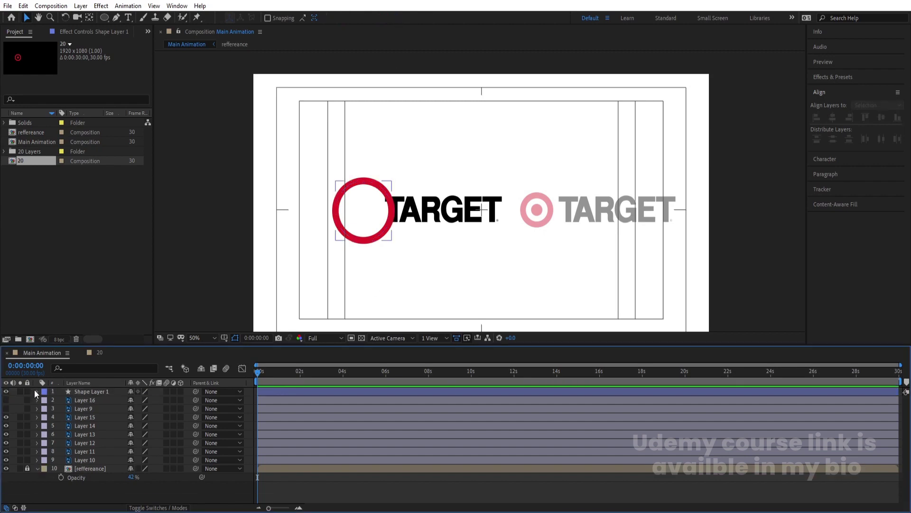
pyautogui.click(37, 391)
pyautogui.click(185, 400)
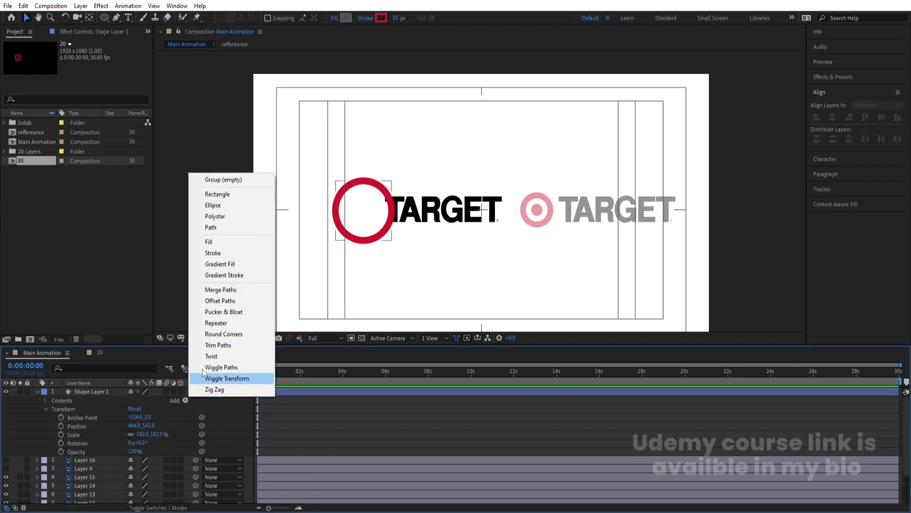
pyautogui.click(216, 346)
pyautogui.click(53, 418)
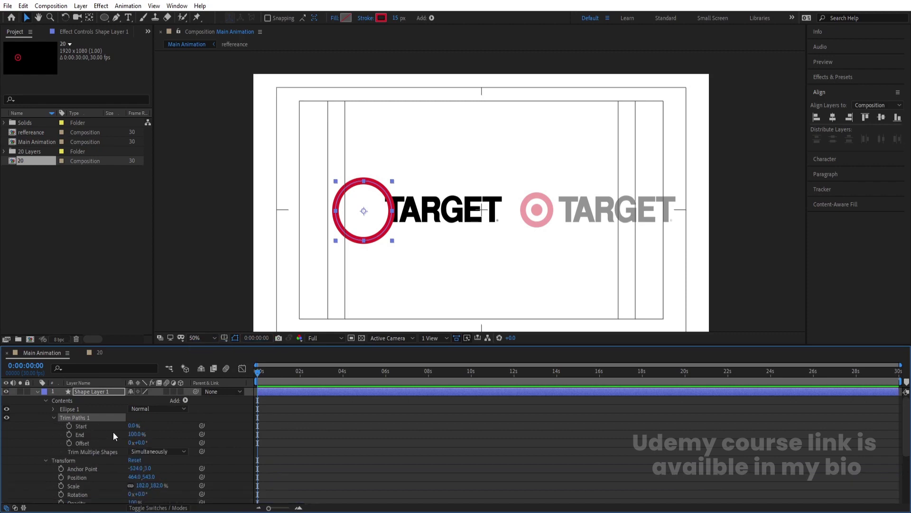
# Step: Set the ring's Trim Paths End to 75% and Start to 25%, leaving only the lower half
pyautogui.moveTo(134, 434); pyautogui.dragTo(124, 437)
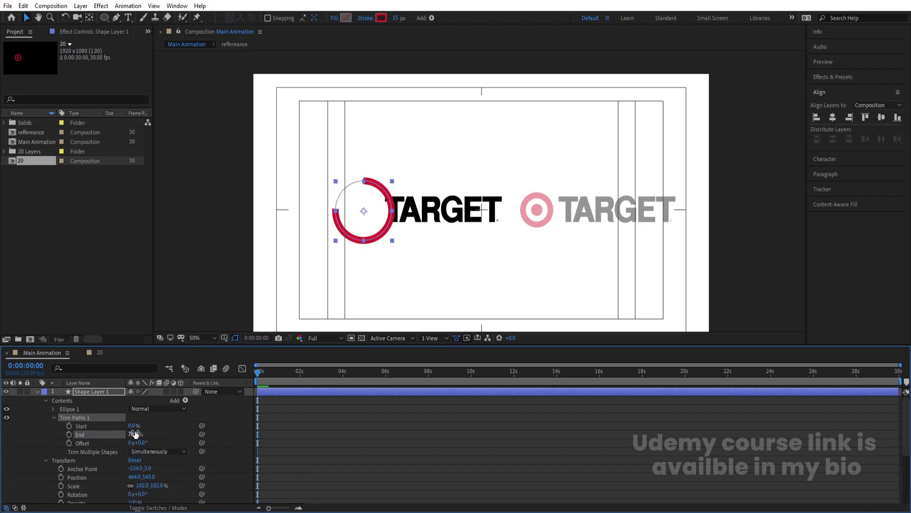
pyautogui.click(135, 434)
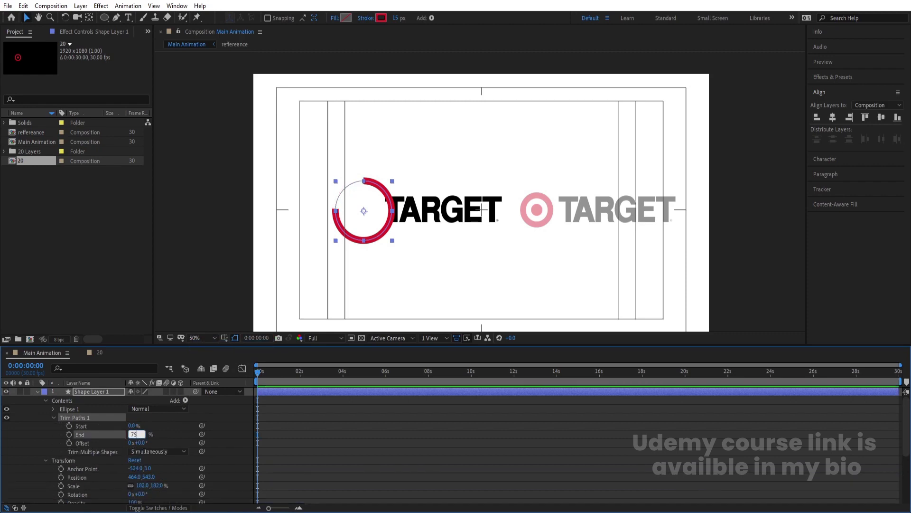
pyautogui.press('Return')
pyautogui.moveTo(130, 425); pyautogui.dragTo(140, 426)
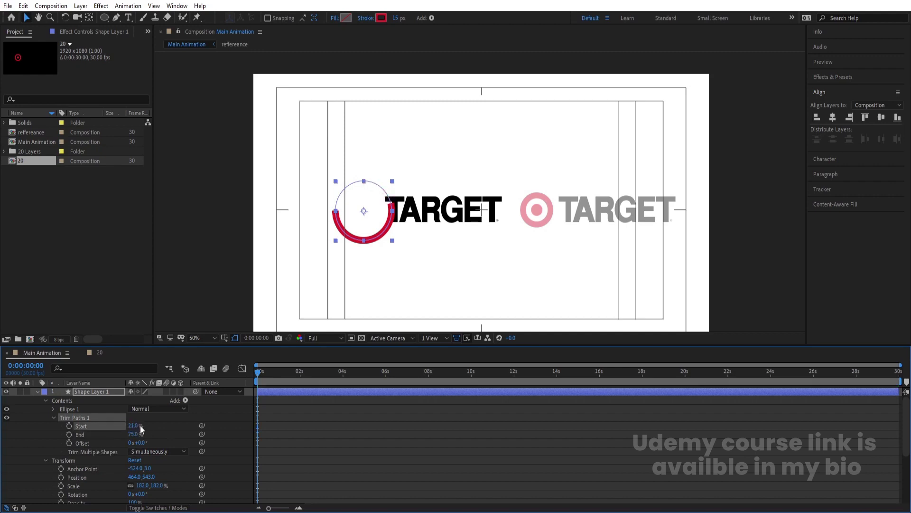
pyautogui.click(134, 426)
pyautogui.write('25')
pyautogui.press('Return')
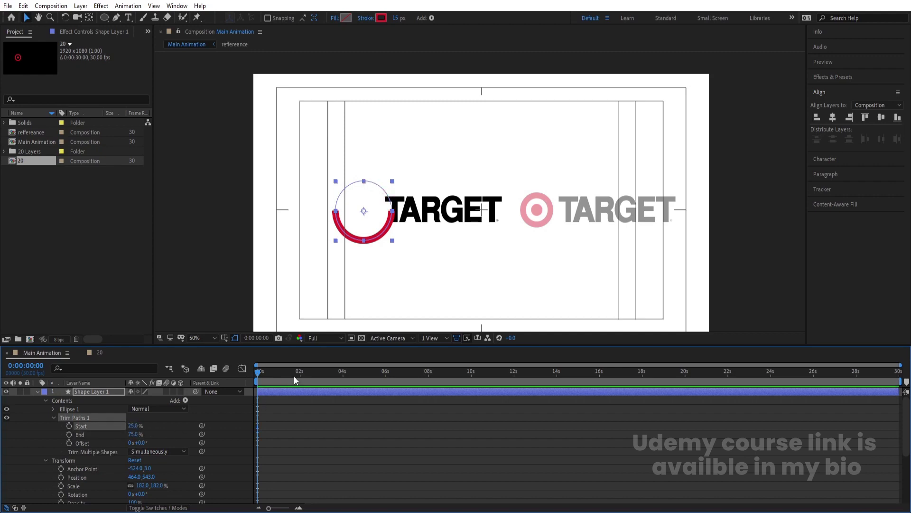
# Step: Collapse the shape layer and move the red half ring right, beneath the first letters of TARGET
pyautogui.click(37, 391)
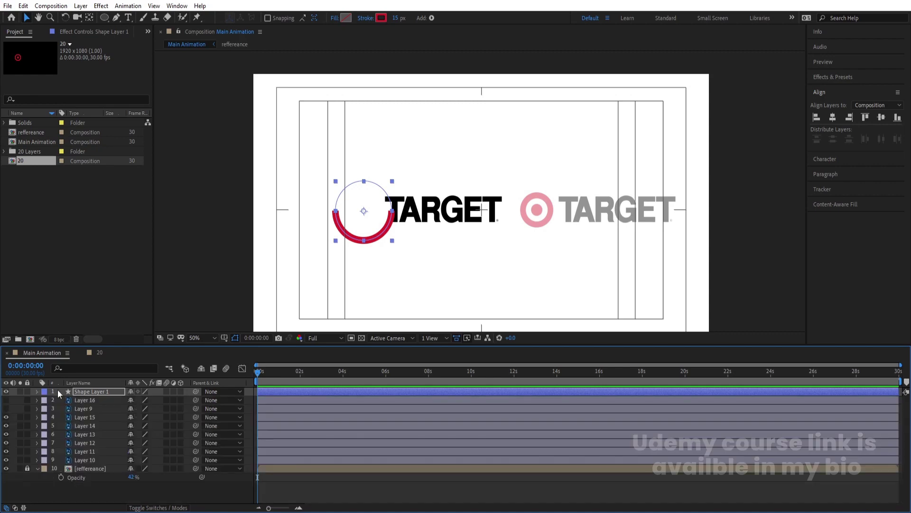
pyautogui.moveTo(353, 233); pyautogui.dragTo(387, 233)
pyautogui.click(250, 414)
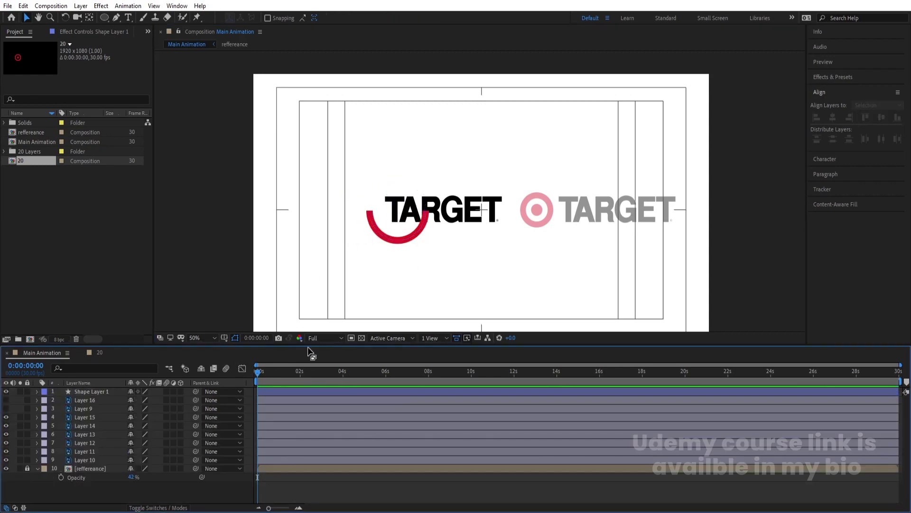
pyautogui.scroll(2, 409, 206)
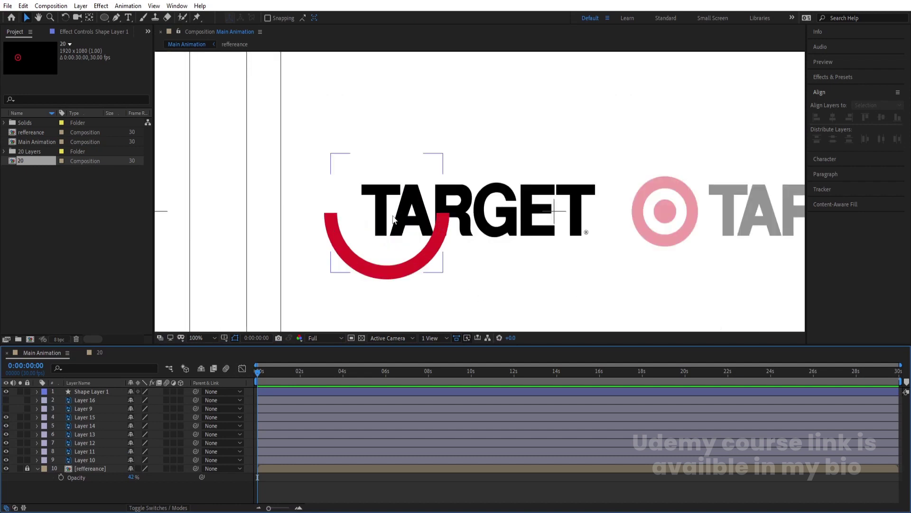
# Step: Separate the Position dimensions of all six letter layers, from Layer 15 to Layer 10
pyautogui.click(87, 417)
pyautogui.keyDown('shift'); pyautogui.click(102, 463); pyautogui.keyUp('shift')
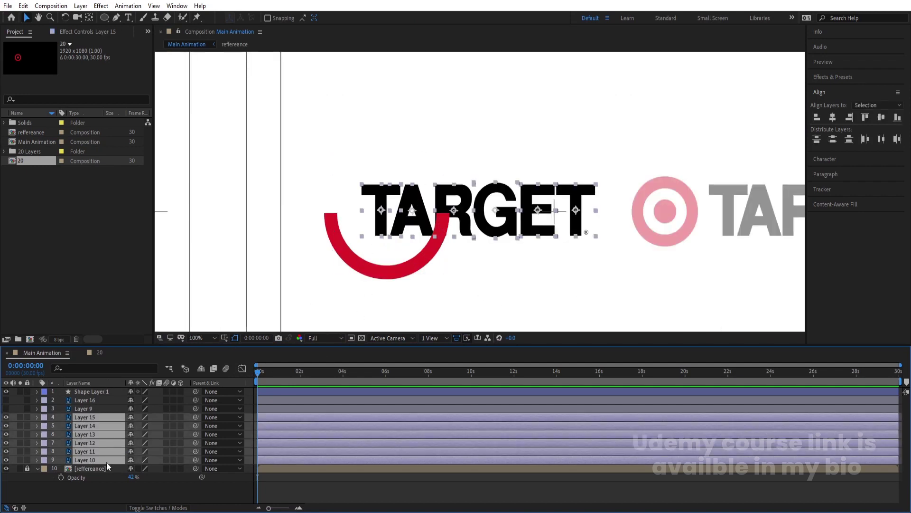
pyautogui.press('p')
pyautogui.click(81, 426)
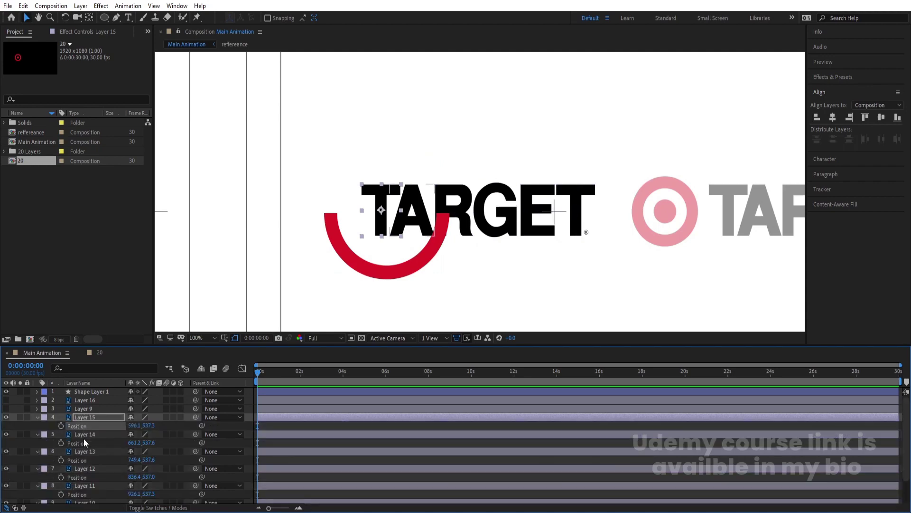
pyautogui.keyDown('ctrl'); pyautogui.click(84, 443); pyautogui.keyUp('ctrl')
pyautogui.keyDown('ctrl'); pyautogui.click(82, 461); pyautogui.keyUp('ctrl')
pyautogui.scroll(-1, 82, 463)
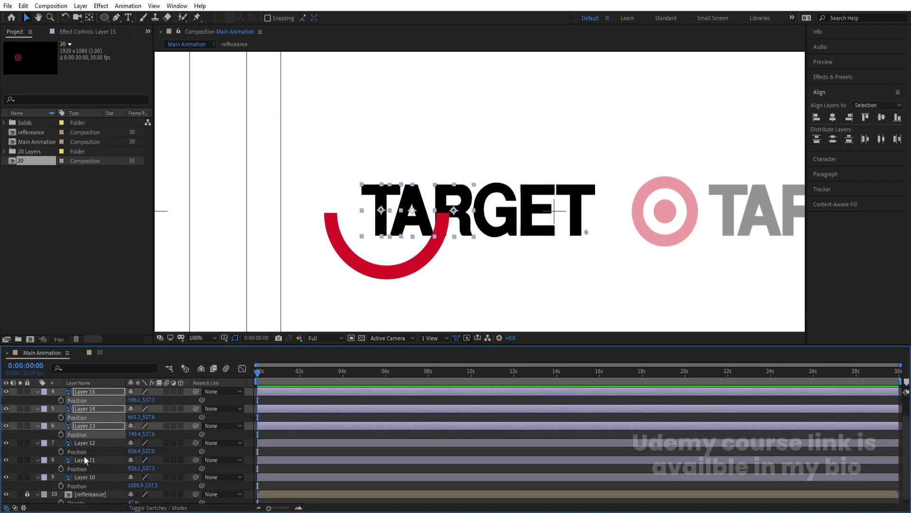
pyautogui.keyDown('shift'); pyautogui.click(83, 452); pyautogui.keyUp('shift')
pyautogui.keyDown('shift'); pyautogui.click(85, 468); pyautogui.keyUp('shift')
pyautogui.rightClick(84, 486)
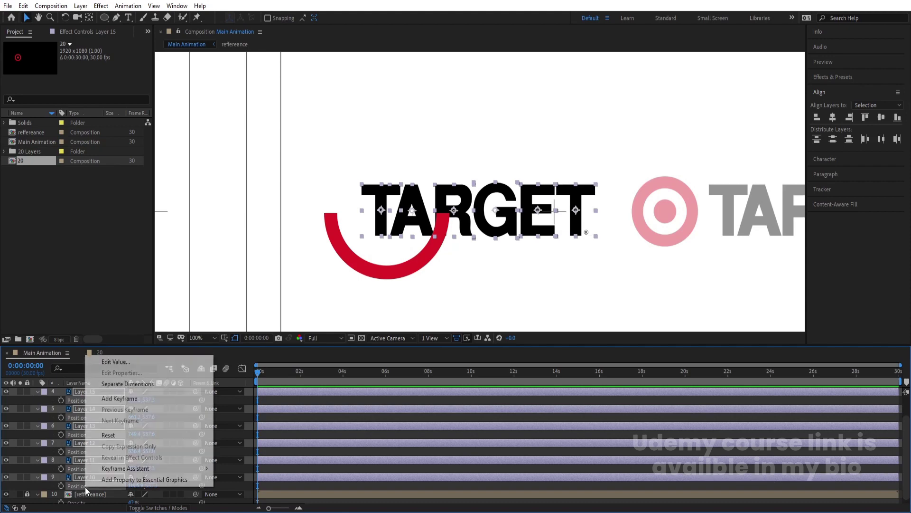
pyautogui.click(143, 383)
pyautogui.moveTo(142, 409); pyautogui.dragTo(144, 409)
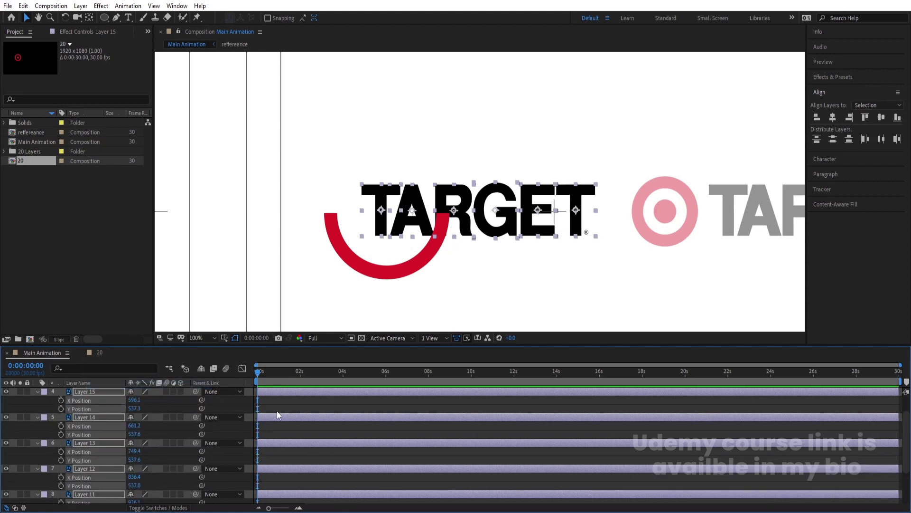
pyautogui.click(278, 409)
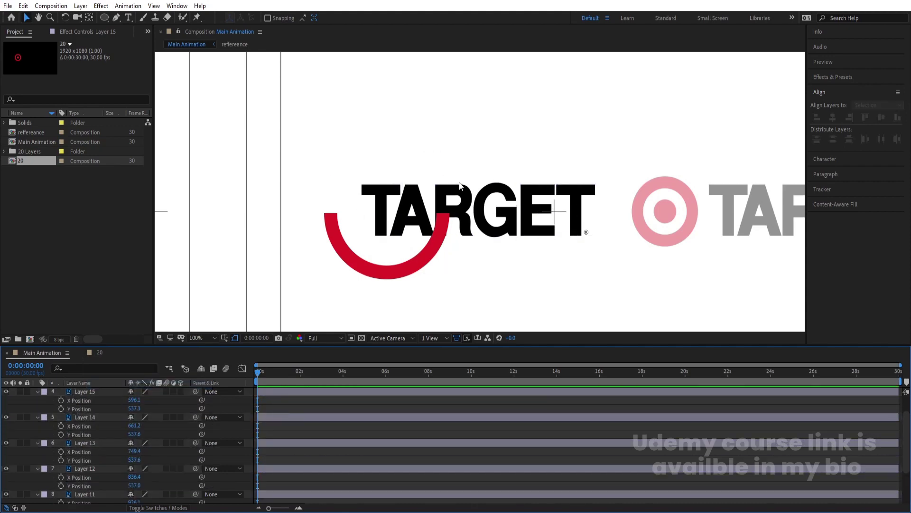
# Step: Lock Shape Layer 1, Layer 16 and Layer 9, and set the first T tilted counter-clockwise inside the half ring's left side
pyautogui.scroll(2, 27, 397)
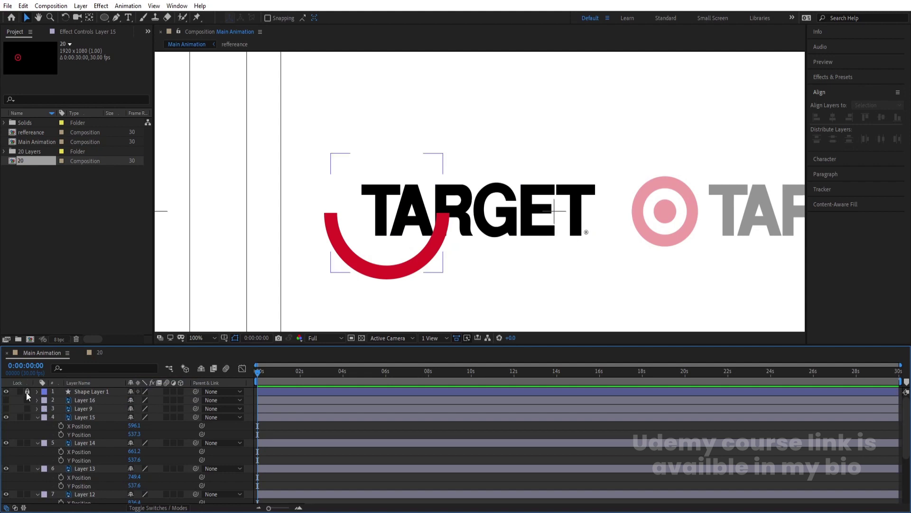
pyautogui.moveTo(27, 392); pyautogui.dragTo(29, 403)
pyautogui.click(385, 199)
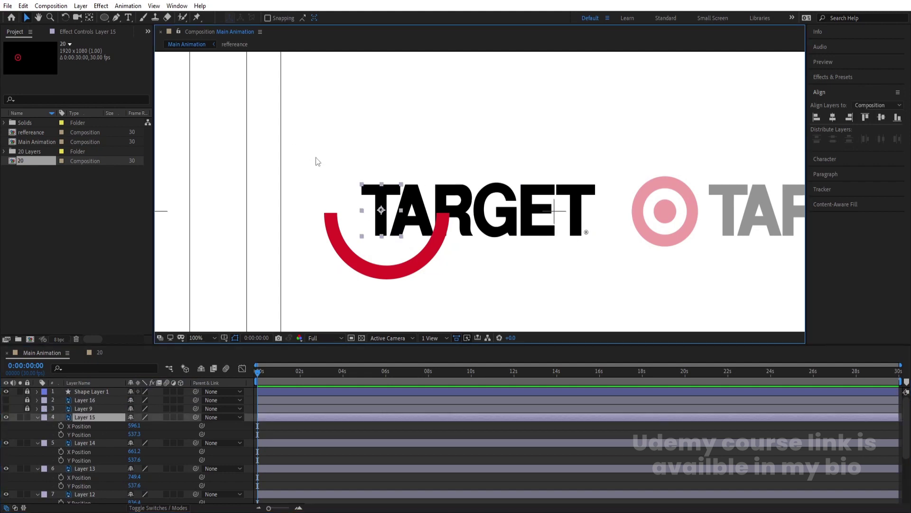
pyautogui.press('w')
pyautogui.moveTo(367, 193); pyautogui.dragTo(346, 217)
pyautogui.press('v')
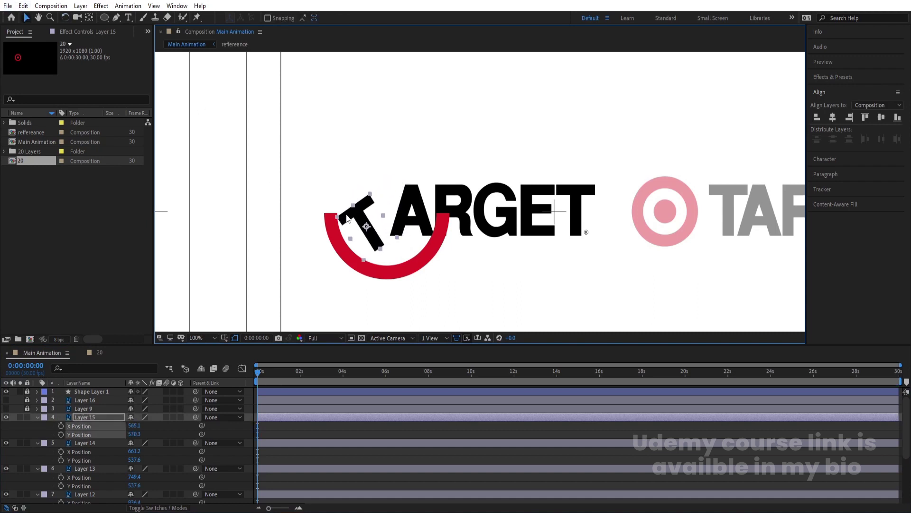
# Step: Place the letter A tilted clockwise inside the half ring's right side, at about X 656, Y 572
pyautogui.click(403, 196)
pyautogui.press('w')
pyautogui.moveTo(415, 192); pyautogui.dragTo(418, 222)
pyautogui.press('v')
# Step: Move the letter R on top of the T and A, tilted slightly clockwise, at about X 631, Y 486
pyautogui.click(456, 193)
pyautogui.moveTo(456, 195); pyautogui.dragTo(412, 175)
pyautogui.press('w')
pyautogui.press('v')
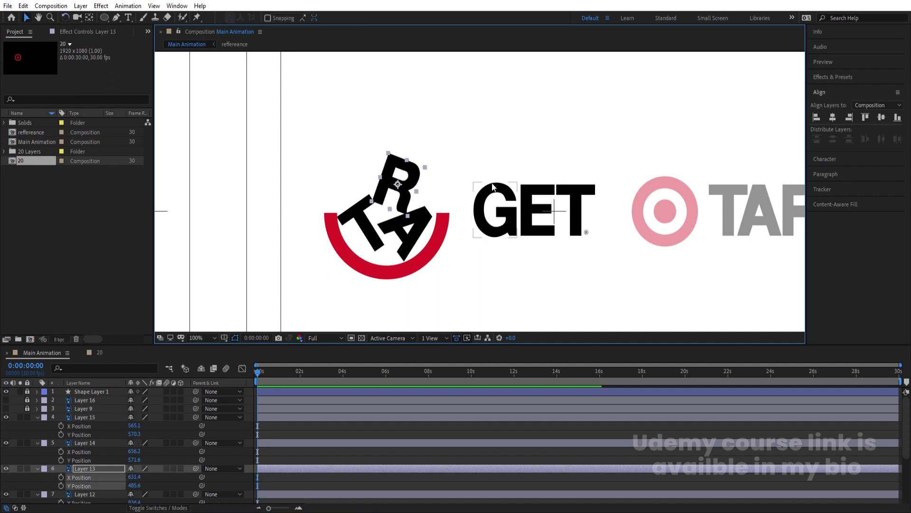
# Step: Stack the letter G above the T, left of the R, and tilt it clockwise
pyautogui.moveTo(490, 199); pyautogui.dragTo(372, 158)
pyautogui.press('w')
pyautogui.press('v')
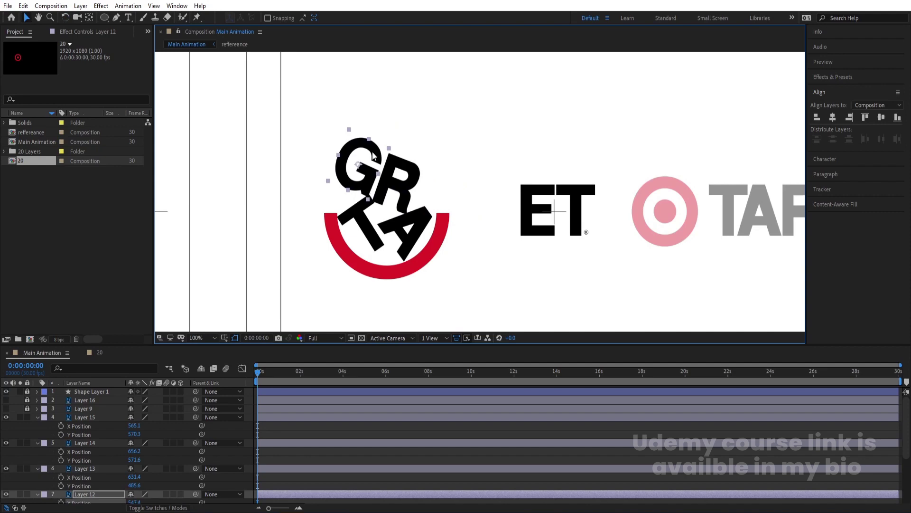
# Step: Place the letter E upright above the R and the final T above the G, beside the E
pyautogui.click(530, 207)
pyautogui.moveTo(531, 206); pyautogui.dragTo(394, 142)
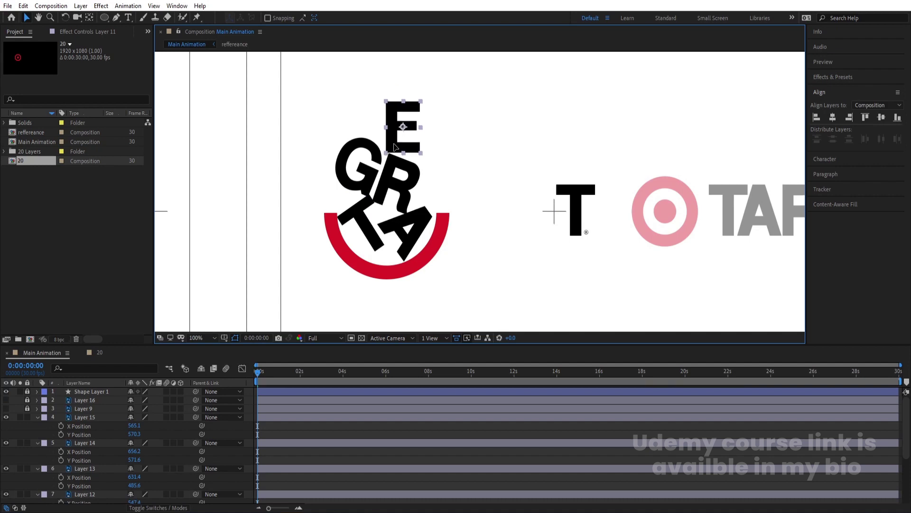
pyautogui.moveTo(577, 210); pyautogui.dragTo(377, 115)
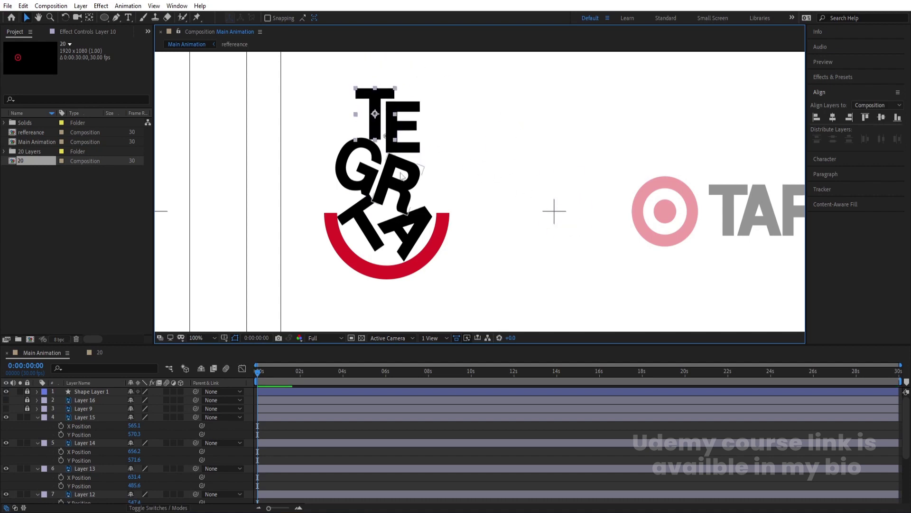
pyautogui.scroll(-1, 451, 181)
pyautogui.scroll(2, 451, 182)
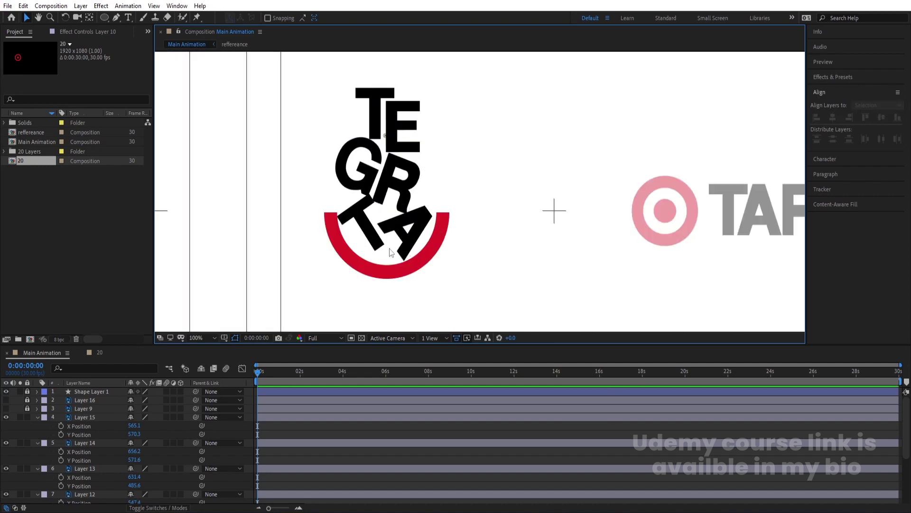
# Step: Settle the first T deeper in the half ring at about X 570, Y 602, and shift the A to about X 644
pyautogui.click(415, 240)
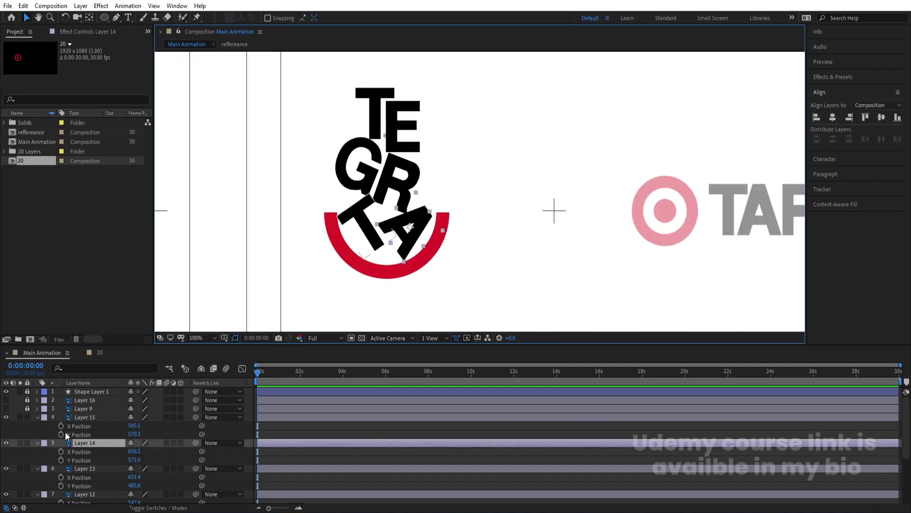
pyautogui.click(82, 417)
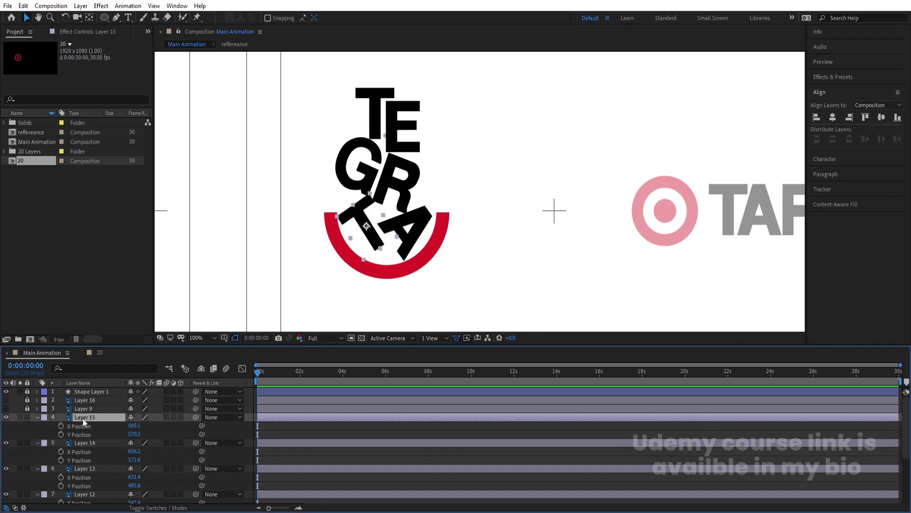
pyautogui.click(340, 246)
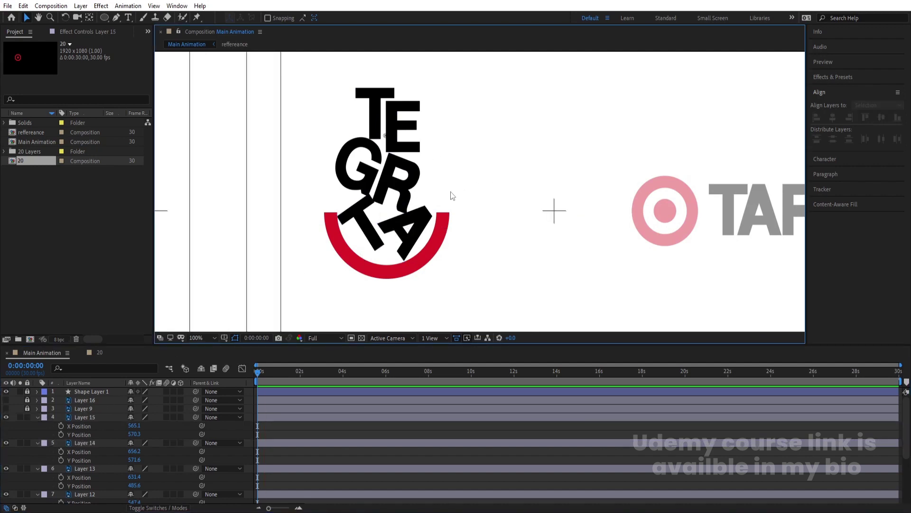
pyautogui.click(370, 237)
pyautogui.moveTo(368, 234); pyautogui.dragTo(399, 246)
pyautogui.click(405, 246)
# Step: Lower the letter G onto the first T and bring the top T down onto the G
pyautogui.click(368, 183)
pyautogui.moveTo(368, 183); pyautogui.dragTo(366, 200)
pyautogui.click(376, 131)
pyautogui.moveTo(377, 131); pyautogui.dragTo(420, 187)
# Step: Rotate the letter R further clockwise and set it above the A, at about X 651, Y 488
pyautogui.click(398, 138)
pyautogui.click(398, 183)
pyautogui.press('w')
pyautogui.press('v')
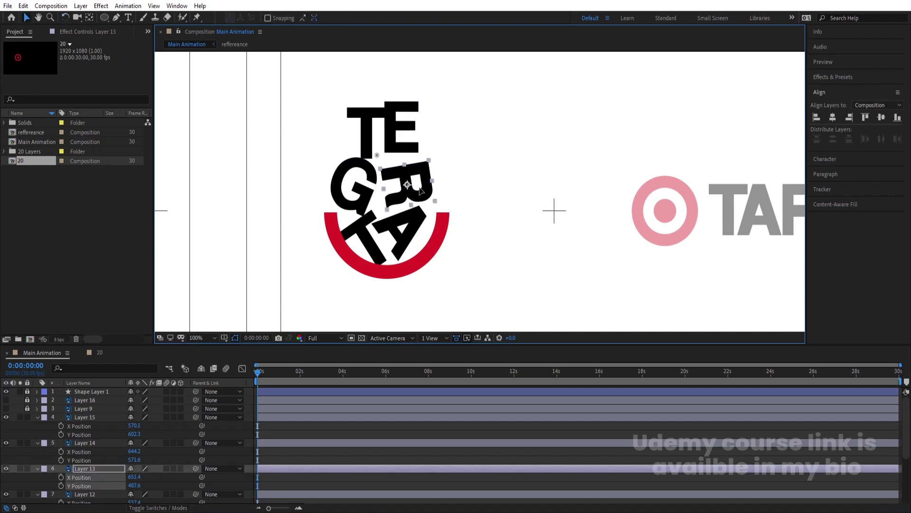
# Step: Lower the letter E onto the R and nudge the top T slightly left, away from the E
pyautogui.click(402, 147)
pyautogui.moveTo(398, 147); pyautogui.dragTo(398, 156)
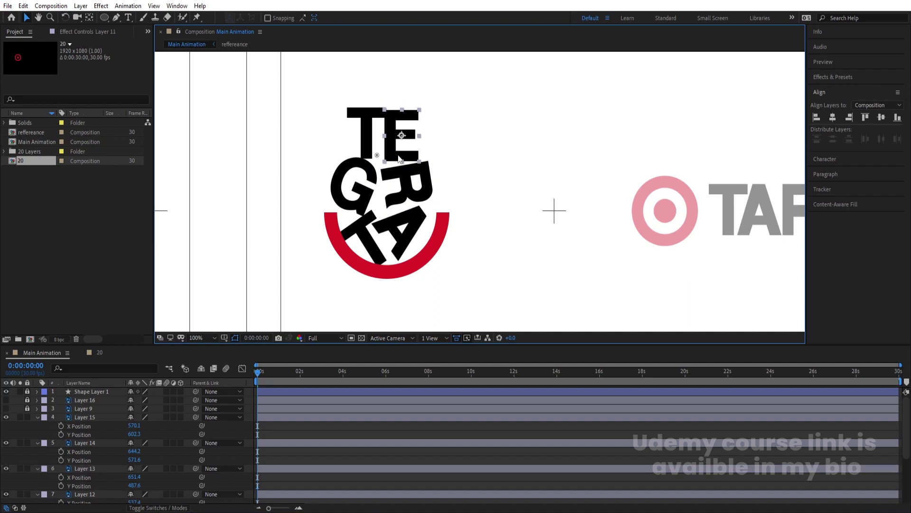
pyautogui.click(367, 133)
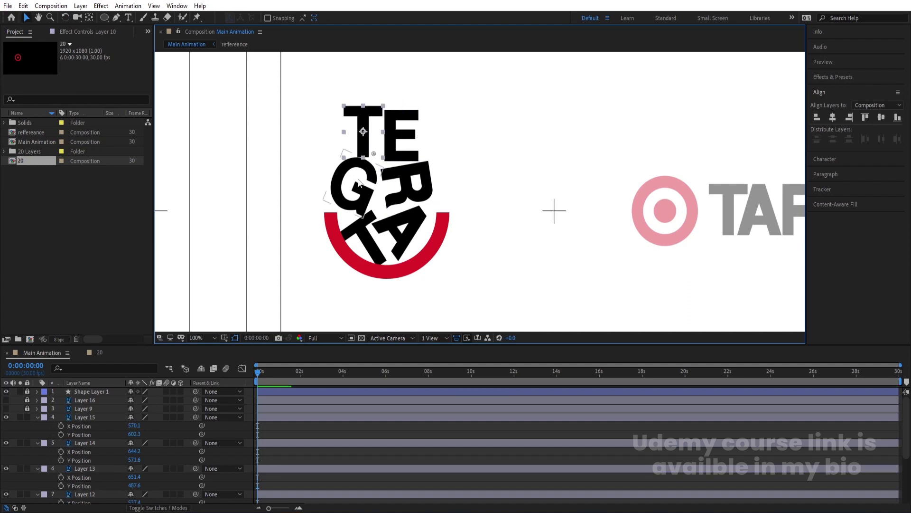
pyautogui.scroll(-2, 455, 190)
pyautogui.click(496, 213)
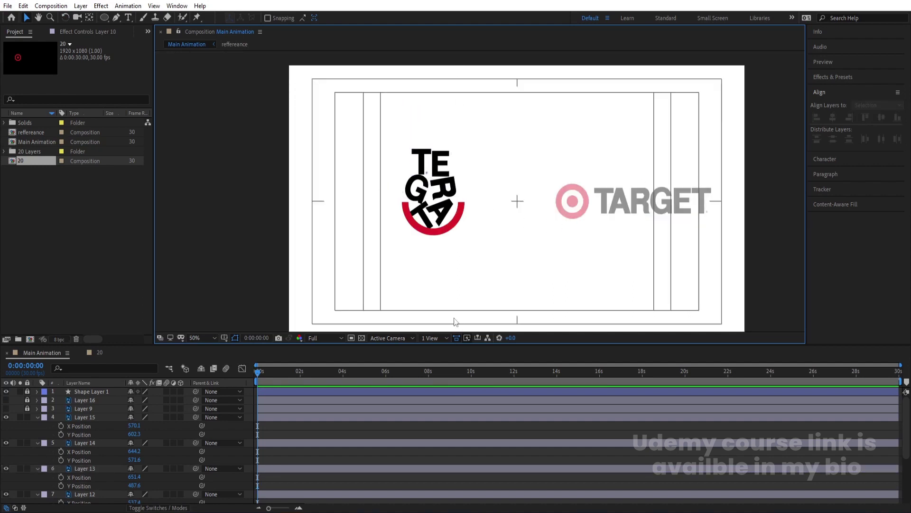
# Step: Select all six letters and move them about 8 px right to centre the pile in the half ring
pyautogui.click(442, 214)
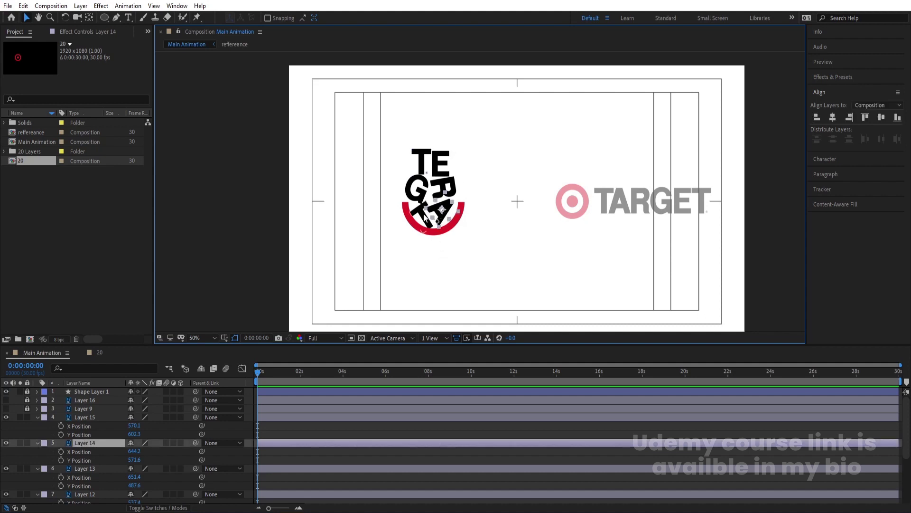
pyautogui.keyDown('shift'); pyautogui.click(424, 217); pyautogui.keyUp('shift')
pyautogui.keyDown('shift'); pyautogui.click(416, 190); pyautogui.keyUp('shift')
pyautogui.keyDown('shift'); pyautogui.click(444, 189); pyautogui.keyUp('shift')
pyautogui.keyDown('shift'); pyautogui.click(435, 161); pyautogui.keyUp('shift')
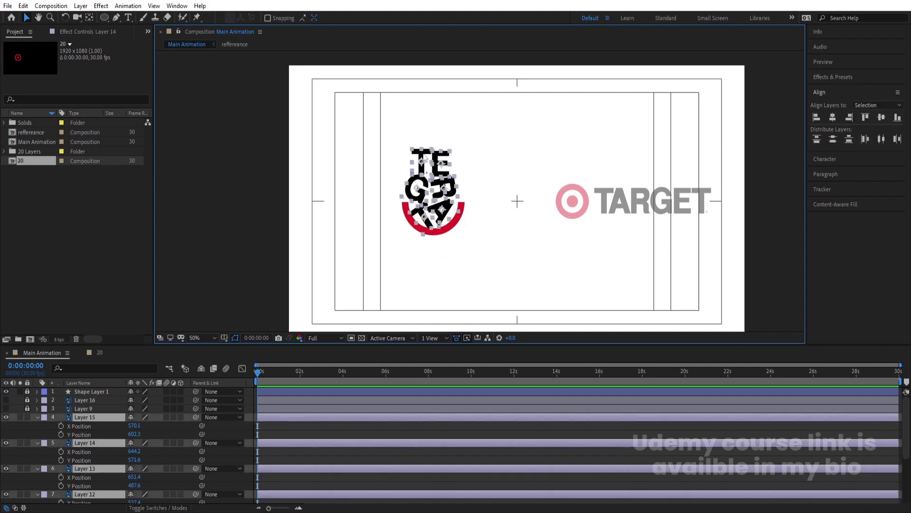
pyautogui.moveTo(424, 157); pyautogui.dragTo(425, 157)
pyautogui.click(482, 164)
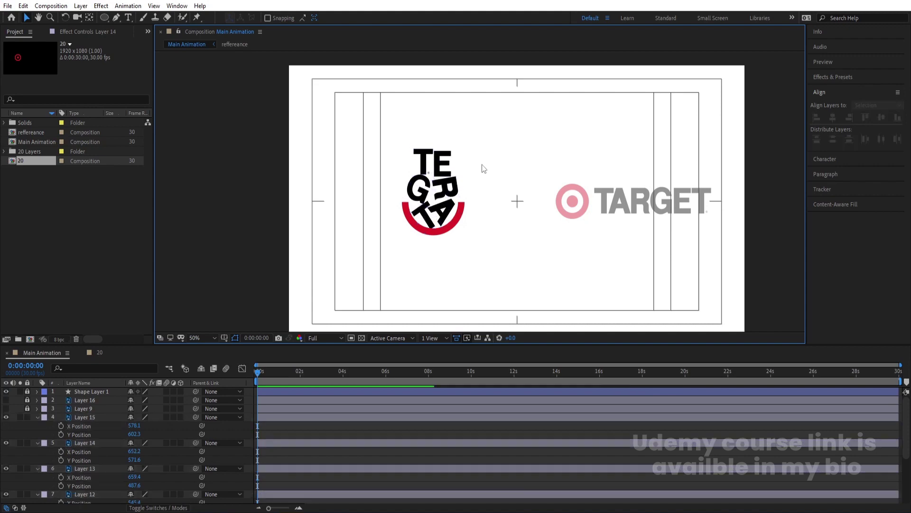
# Step: Collapse the layer properties, add a null object at the half ring's right end, and name it handle
pyautogui.click(275, 435)
pyautogui.press('u')
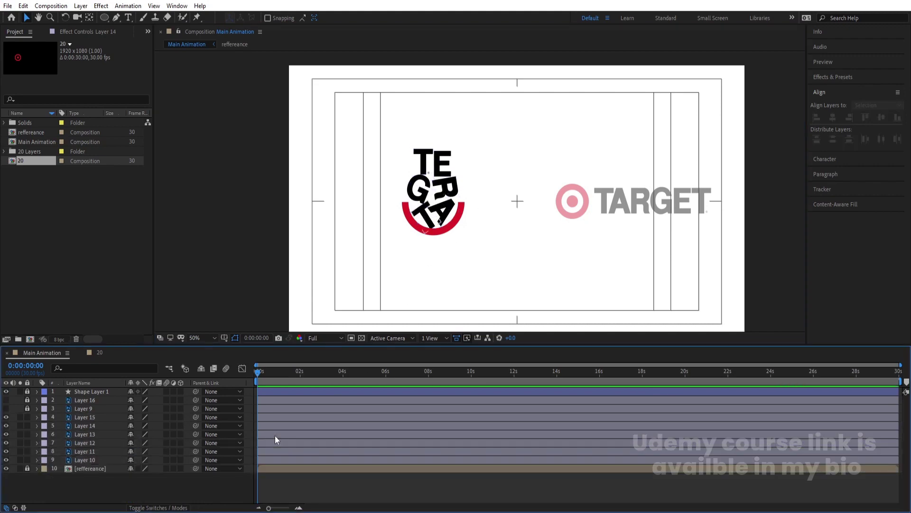
pyautogui.rightClick(104, 474)
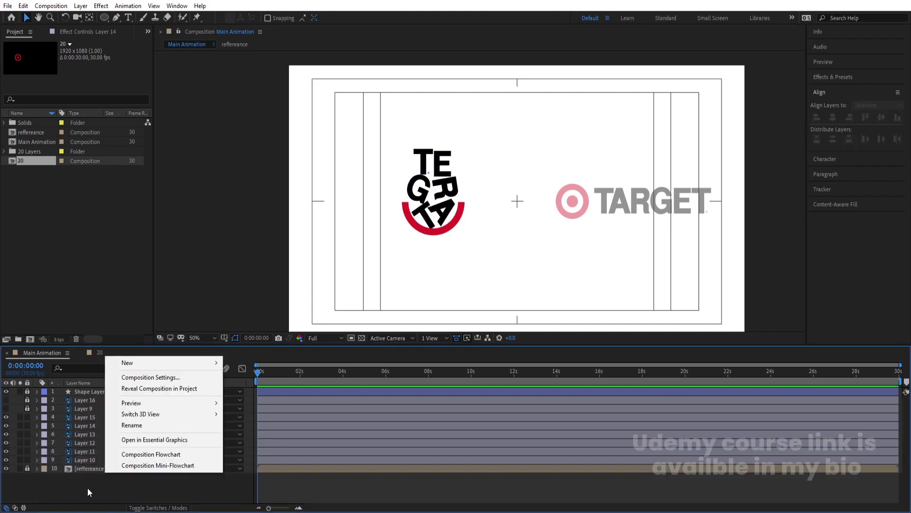
pyautogui.rightClick(87, 484)
pyautogui.moveTo(106, 374)
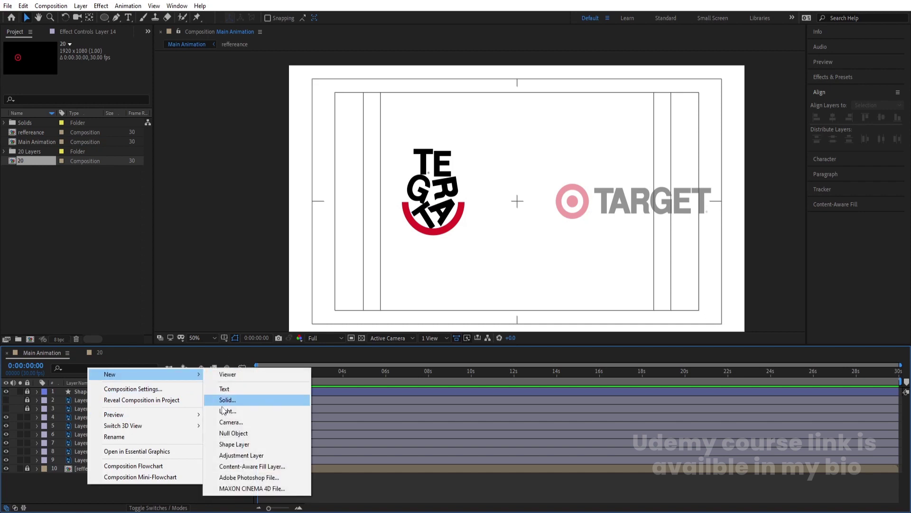
pyautogui.click(246, 434)
pyautogui.scroll(2, 521, 240)
pyautogui.moveTo(525, 217); pyautogui.dragTo(418, 207)
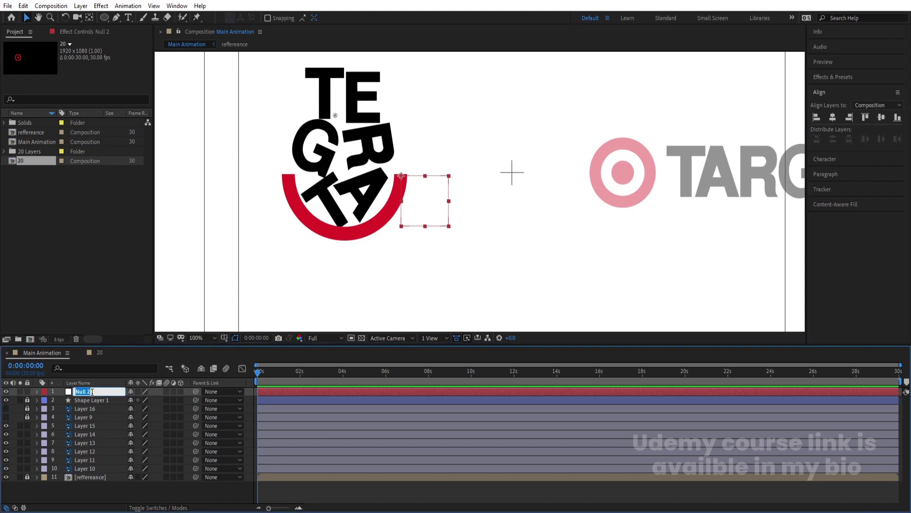
pyautogui.write('handle')
pyautogui.press('Return')
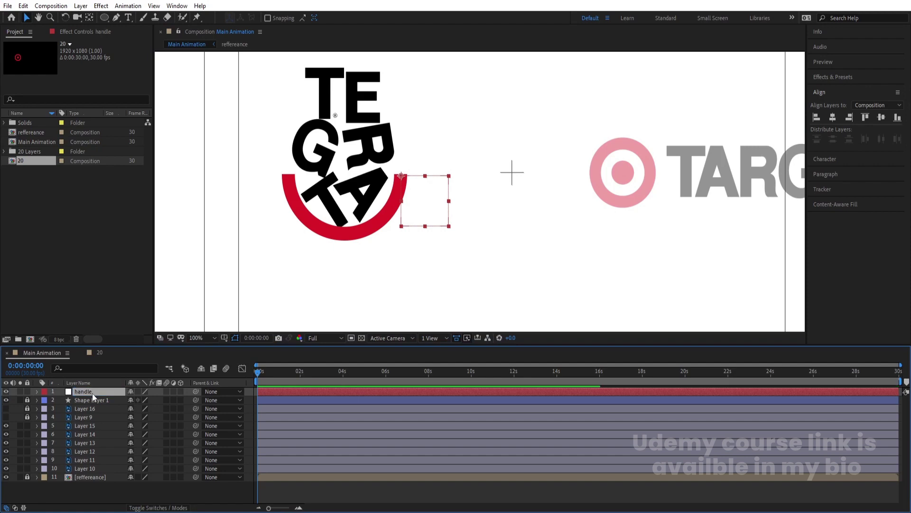
# Step: Unlock Shape Layer 1 and parent it and the letter layers, Layer 15 through Layer 10, to the handle null
pyautogui.click(30, 400)
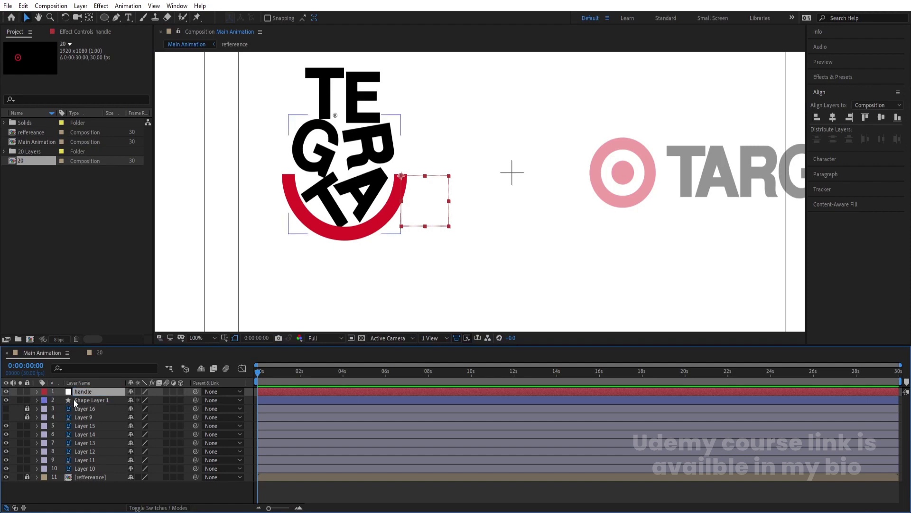
pyautogui.click(87, 400)
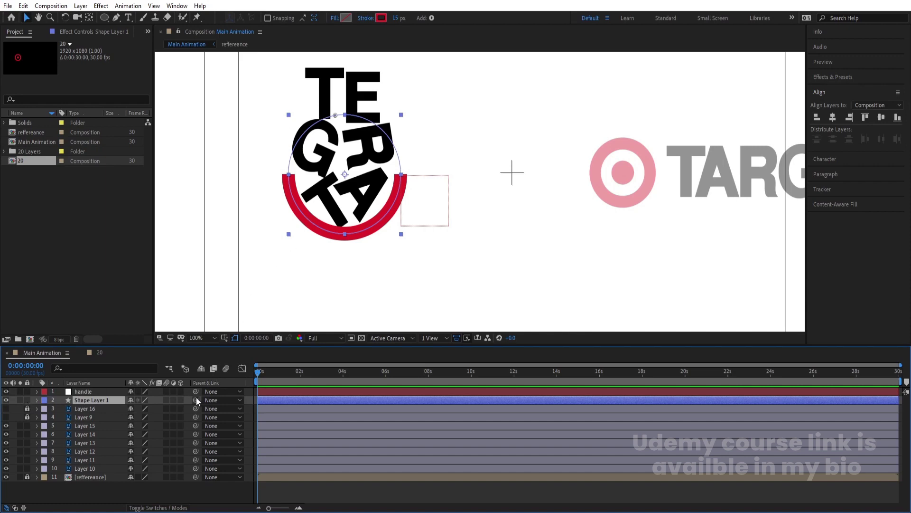
pyautogui.moveTo(195, 399); pyautogui.dragTo(118, 391)
pyautogui.click(99, 426)
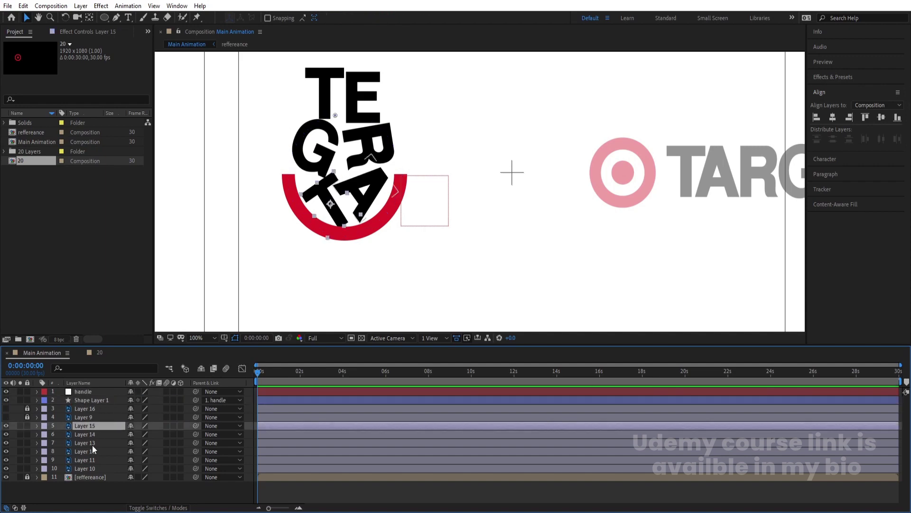
pyautogui.keyDown('shift'); pyautogui.click(87, 467); pyautogui.keyUp('shift')
pyautogui.moveTo(192, 426); pyautogui.dragTo(70, 390)
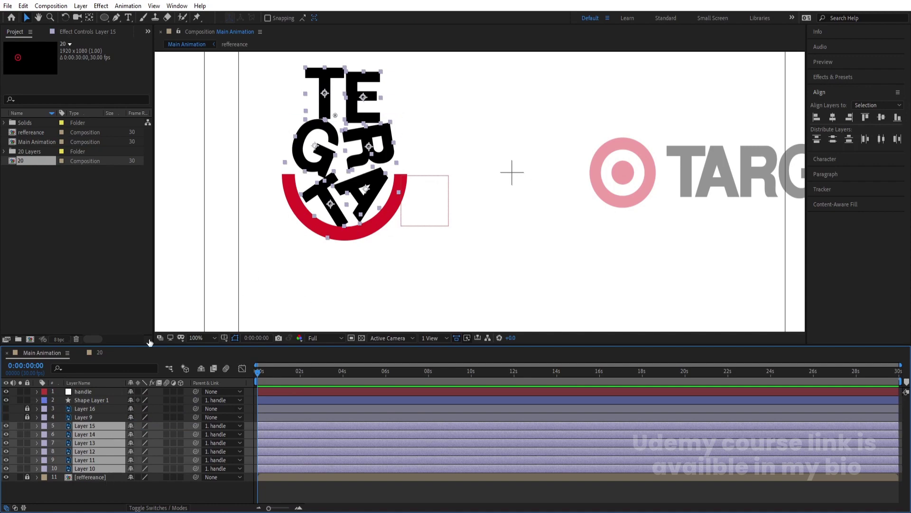
# Step: Reveal the position of all six letters and set Y Position keyframes at 0 seconds and 1 second
pyautogui.moveTo(342, 90); pyautogui.dragTo(339, 141)
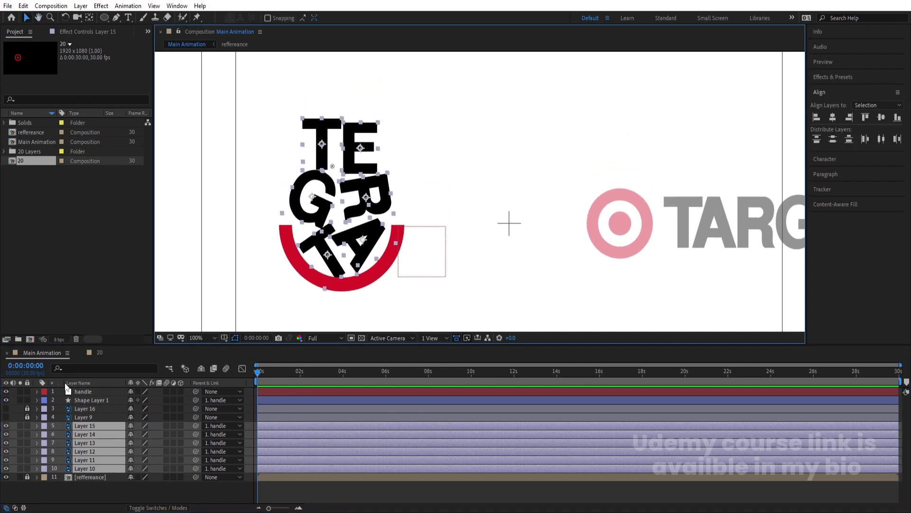
pyautogui.press('p')
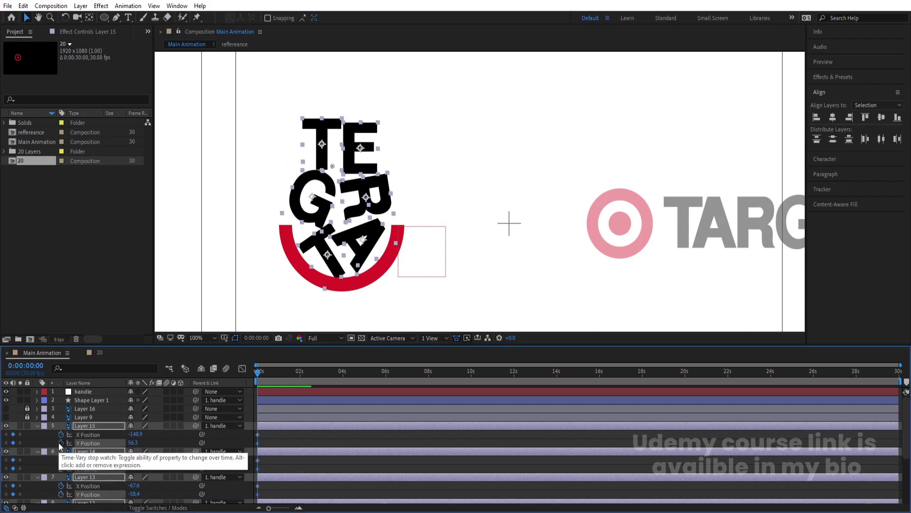
pyautogui.click(112, 450)
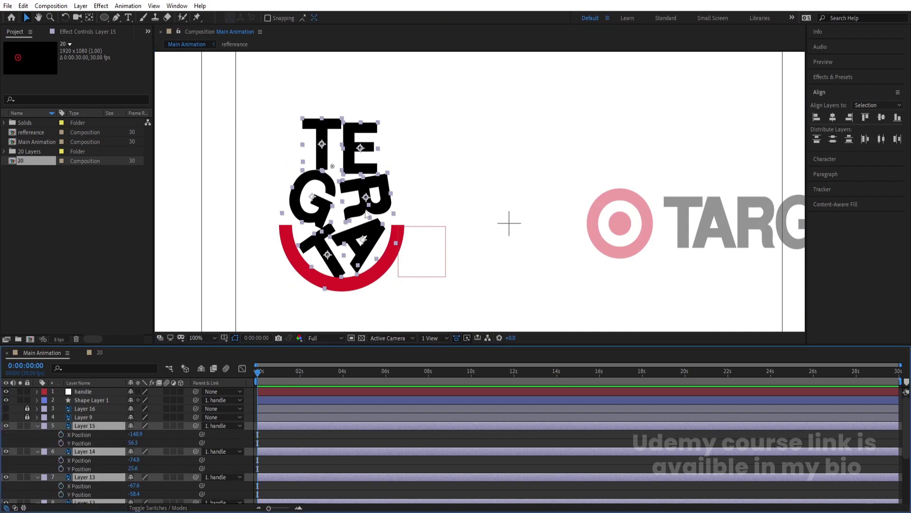
pyautogui.click(62, 443)
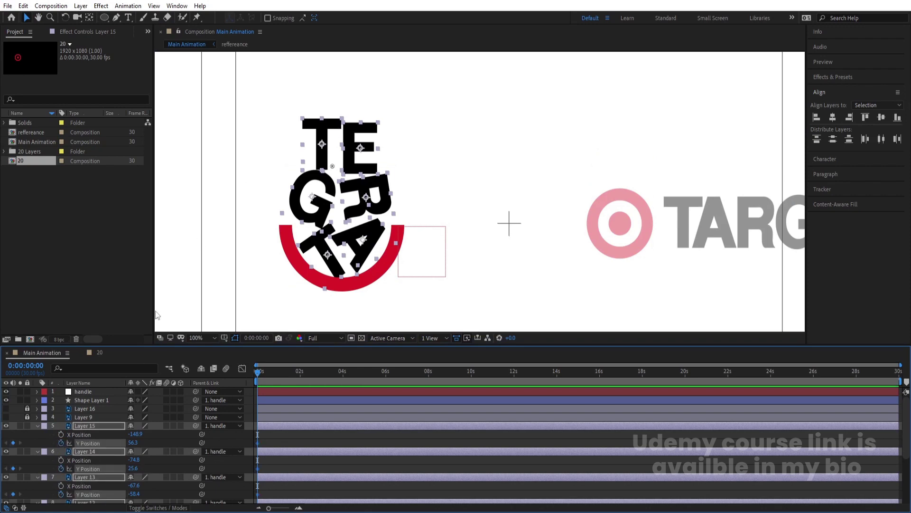
pyautogui.press('=')
pyautogui.press('=')
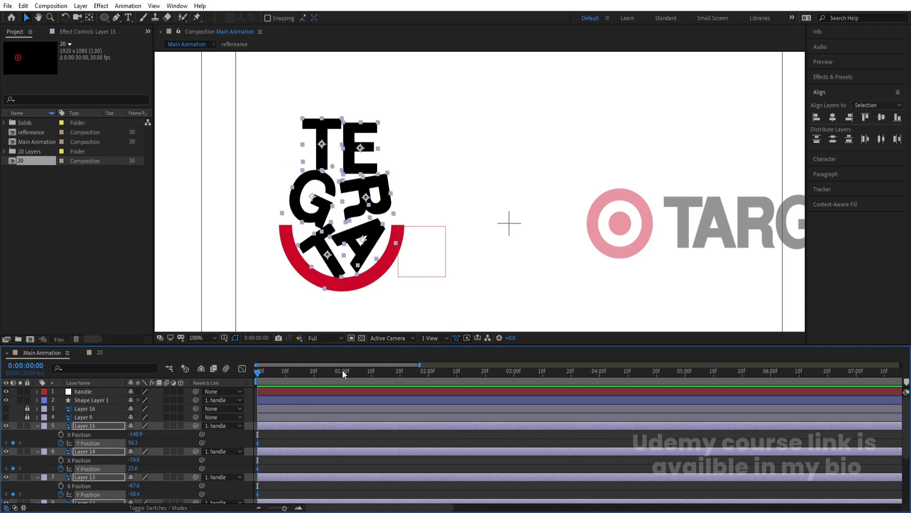
pyautogui.click(343, 370)
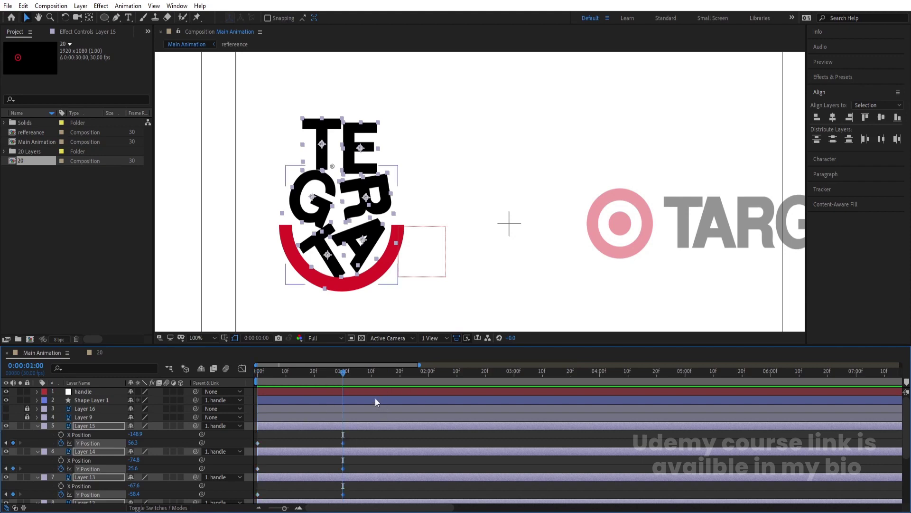
# Step: Add Y Position keyframes for the letters at about 1:13, and raise the letters slightly at about 1:06 for a bounce
pyautogui.moveTo(365, 374); pyautogui.dragTo(372, 374)
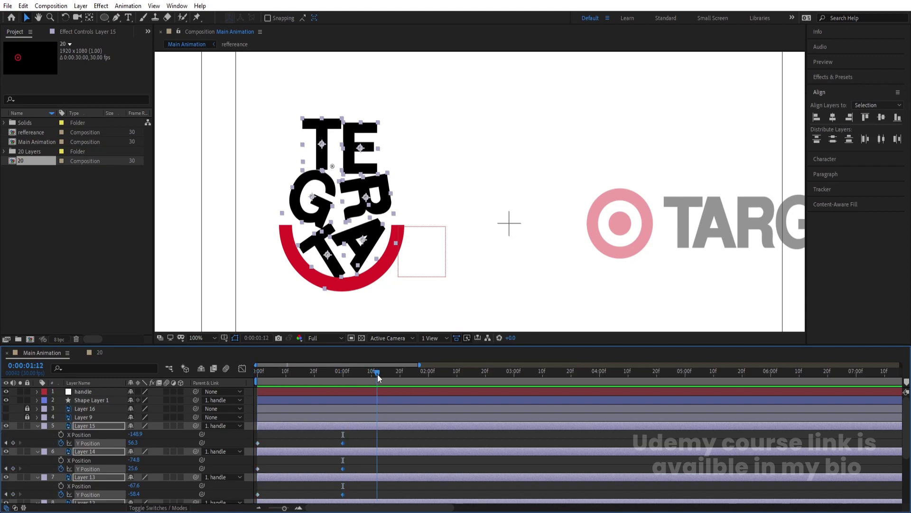
pyautogui.click(12, 443)
pyautogui.moveTo(380, 372); pyautogui.dragTo(361, 372)
pyautogui.moveTo(132, 442); pyautogui.dragTo(116, 443)
# Step: At 0:00, raise all six letters above the frame, bringing Layer 15's Y Position to -603.7
pyautogui.moveTo(308, 374); pyautogui.dragTo(87, 452)
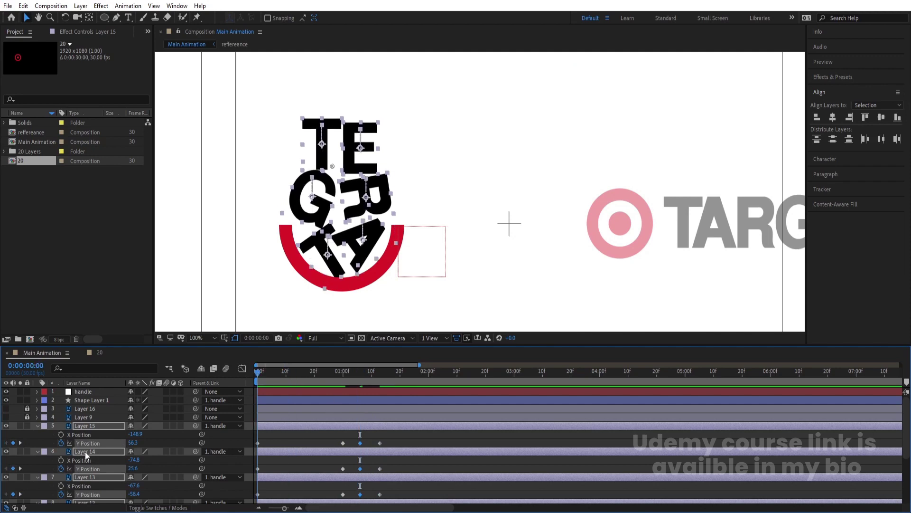
pyautogui.scroll(-1, 252, 298)
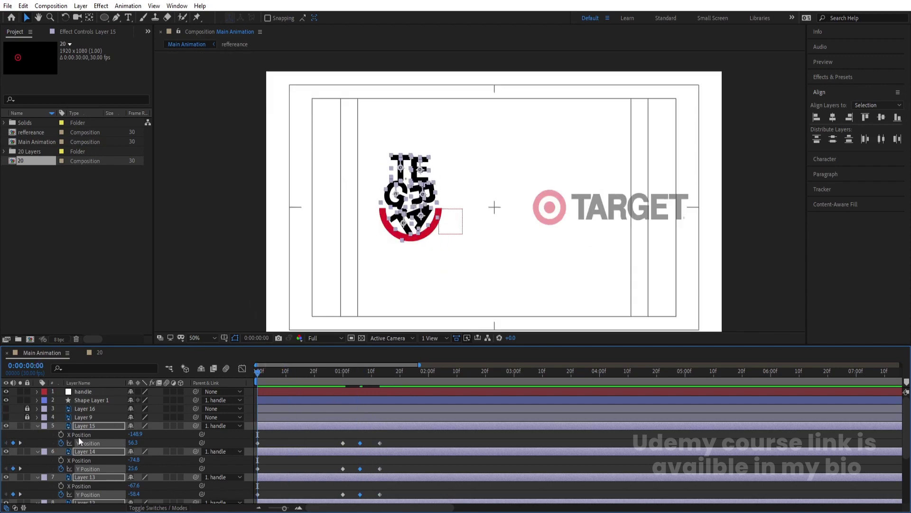
pyautogui.moveTo(135, 444); pyautogui.dragTo(67, 437)
pyautogui.moveTo(134, 446); pyautogui.dragTo(29, 442)
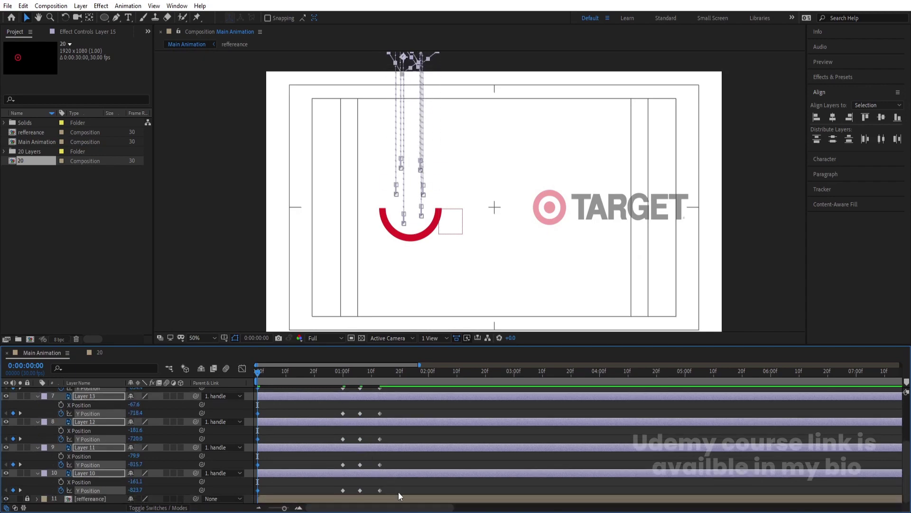
# Step: Apply Easy Ease to all the letters' Y Position keyframes, reshape the speed graph to peak just before 1 second, and preview the drop
pyautogui.moveTo(397, 492); pyautogui.dragTo(187, 348)
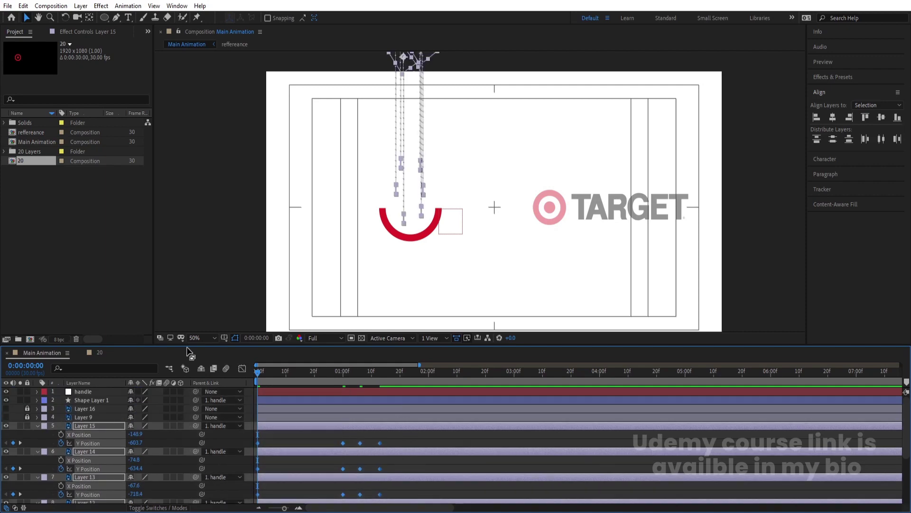
pyautogui.press('F9')
pyautogui.click(242, 369)
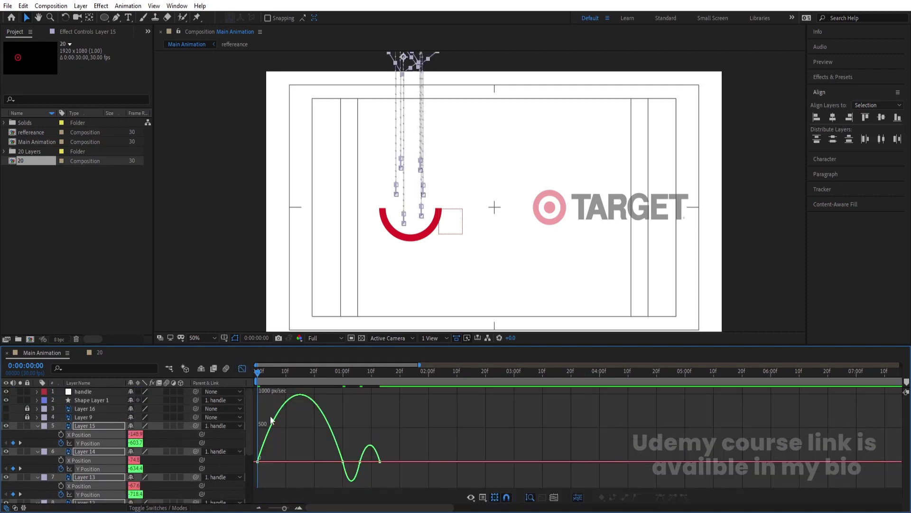
pyautogui.moveTo(273, 460); pyautogui.dragTo(336, 472)
pyautogui.press('space')
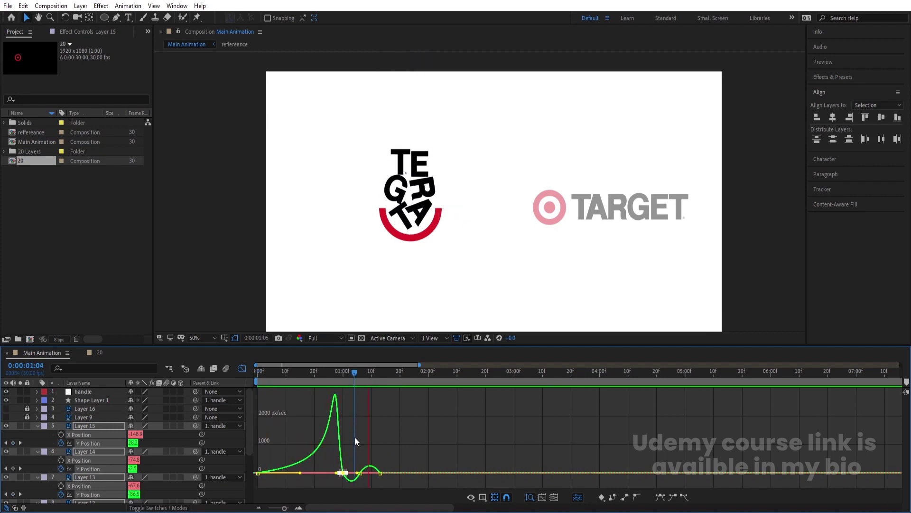
# Step: Reshape the letters' bounce speed graph to peak just after 1 second and just before 1:13, and preview it
pyautogui.press('space')
pyautogui.press('=')
pyautogui.press('=')
pyautogui.moveTo(323, 433); pyautogui.dragTo(297, 458)
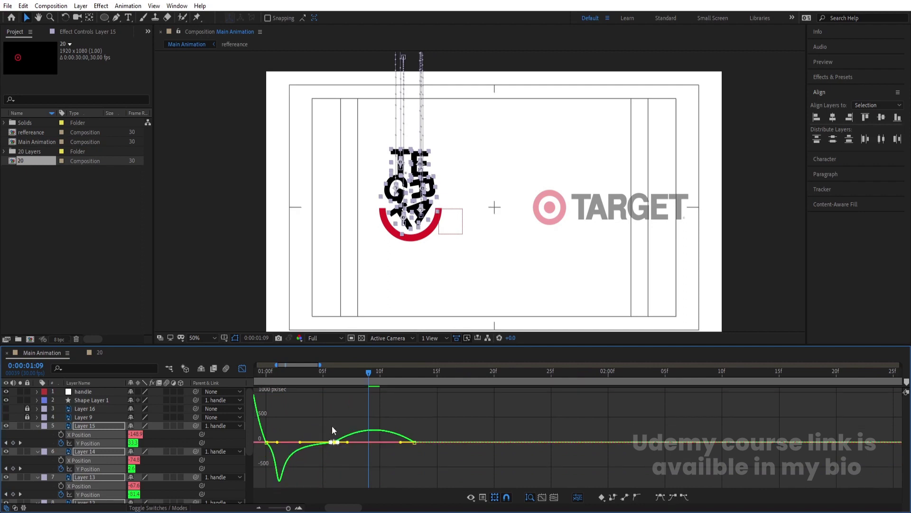
pyautogui.moveTo(325, 414); pyautogui.dragTo(411, 440)
pyautogui.moveTo(280, 420); pyautogui.dragTo(269, 445)
pyautogui.moveTo(279, 375); pyautogui.dragTo(173, 371)
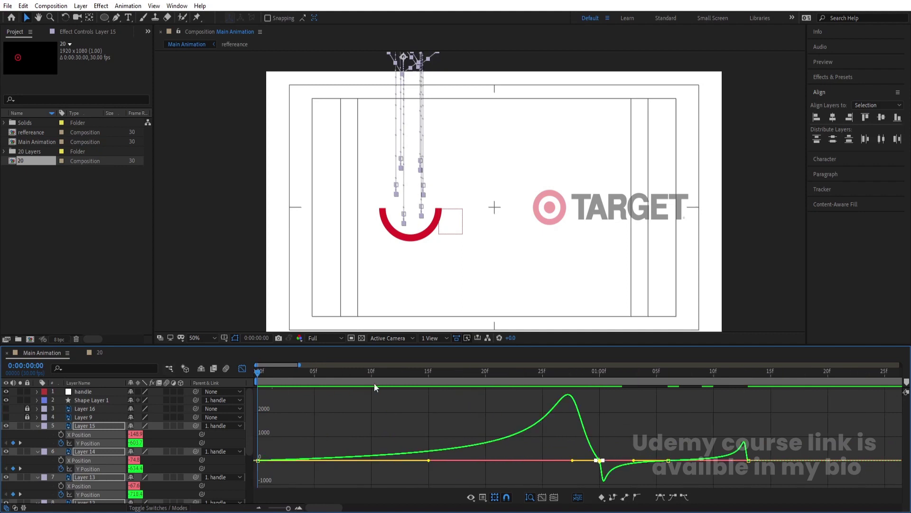
pyautogui.press('space')
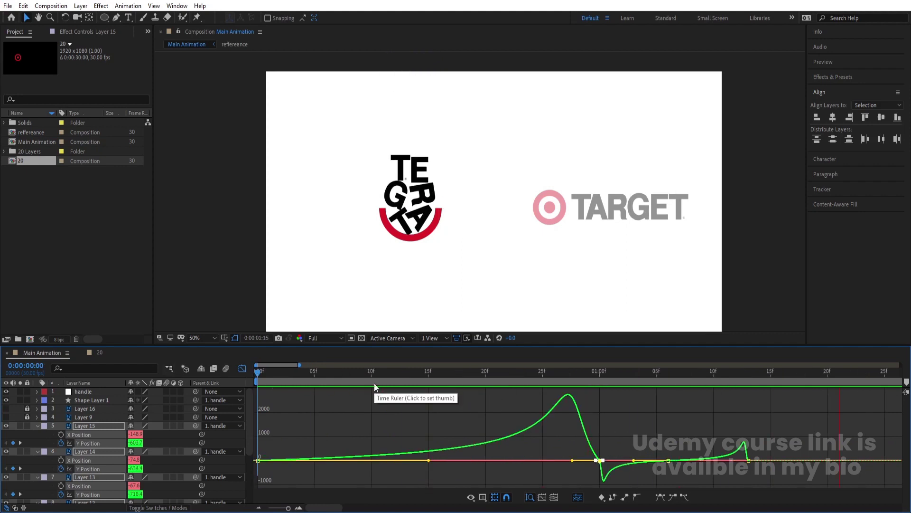
pyautogui.press('space')
# Step: Steepen the letters' drop by pulling its speed peak closer to 1 second, and preview the animation from the start
pyautogui.moveTo(599, 375); pyautogui.dragTo(577, 377)
pyautogui.moveTo(576, 443); pyautogui.dragTo(584, 462)
pyautogui.press('space')
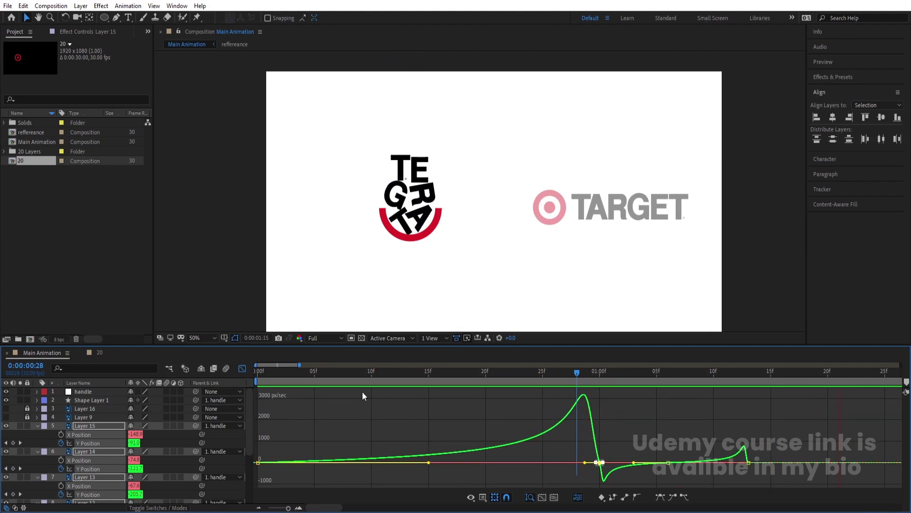
pyautogui.press('space')
pyautogui.click(242, 368)
pyautogui.press('Home')
pyautogui.press('space')
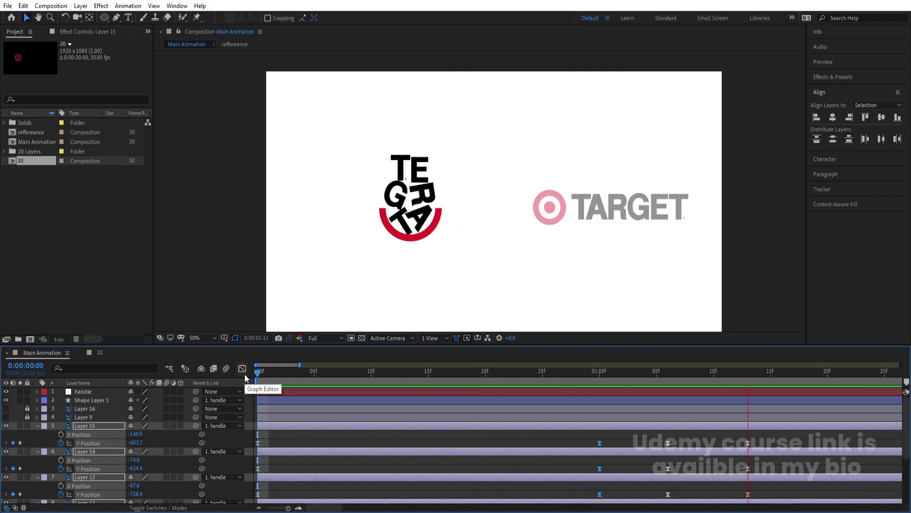
pyautogui.press('space')
# Step: In the Main Animation timeline, offset Layer 14 to start at frame 2
pyautogui.scroll(-3, 272, 403)
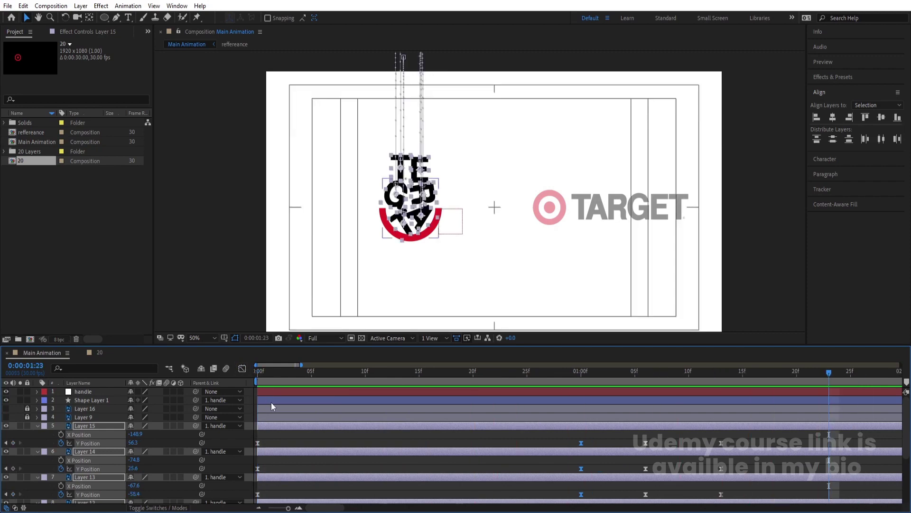
pyautogui.press('-')
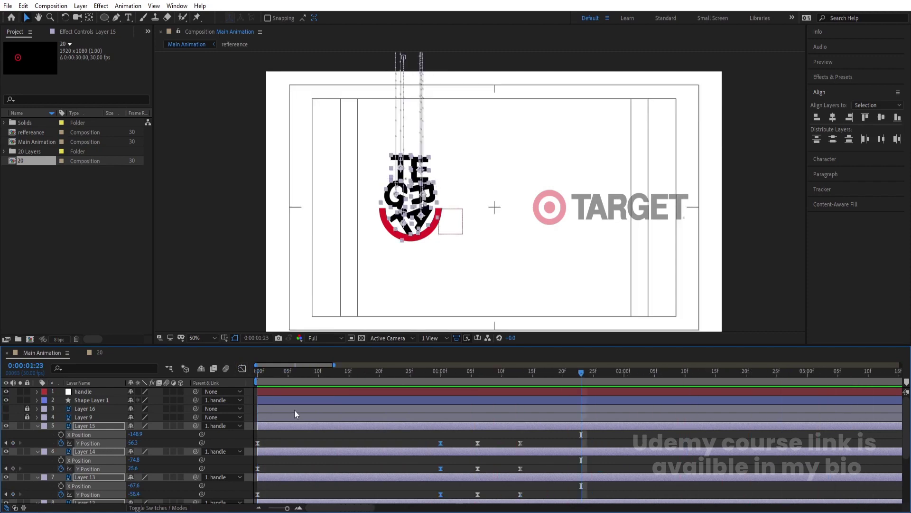
pyautogui.press('-')
pyautogui.press('-')
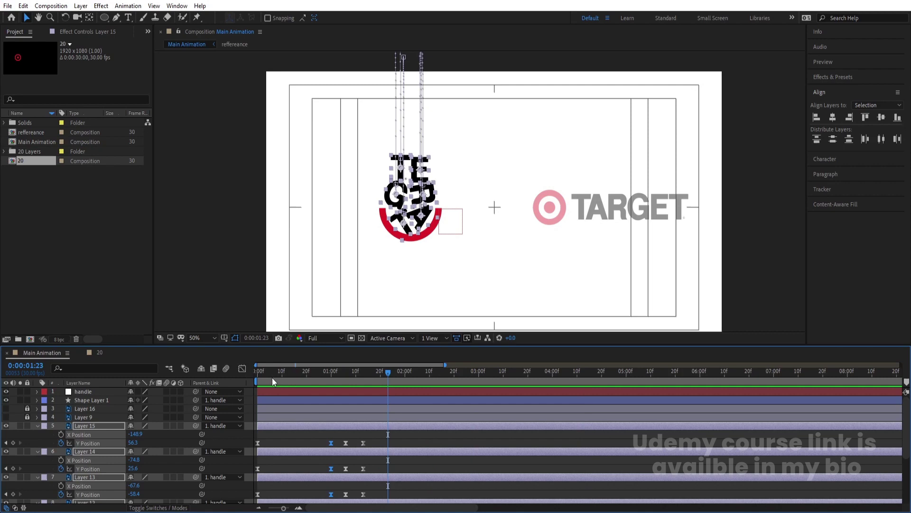
pyautogui.press('Home')
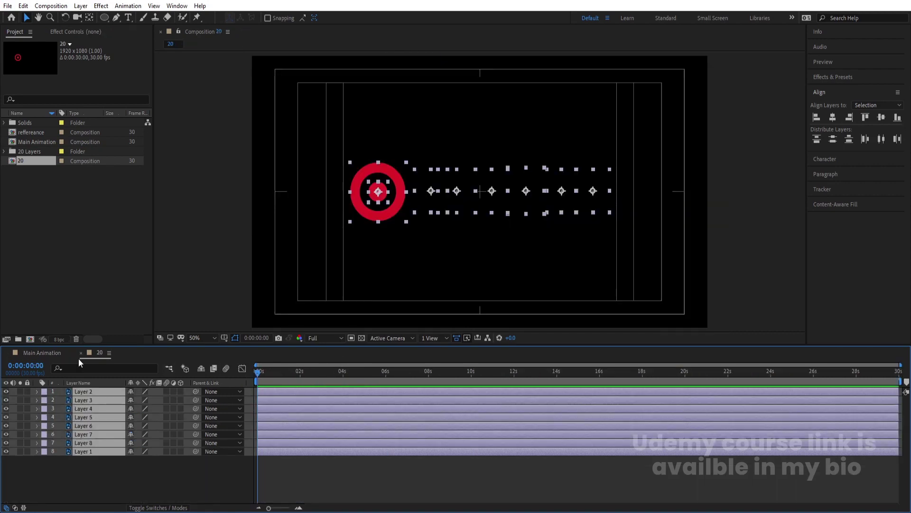
pyautogui.click(78, 356)
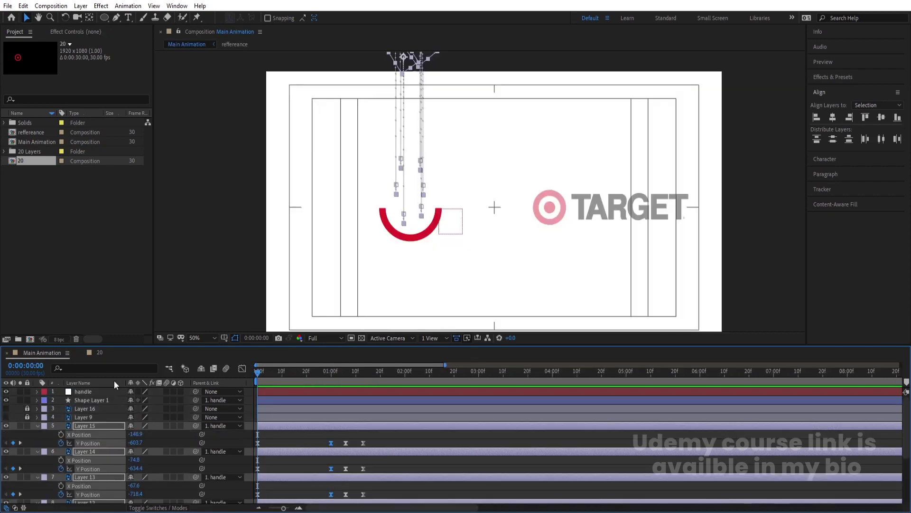
pyautogui.click(270, 434)
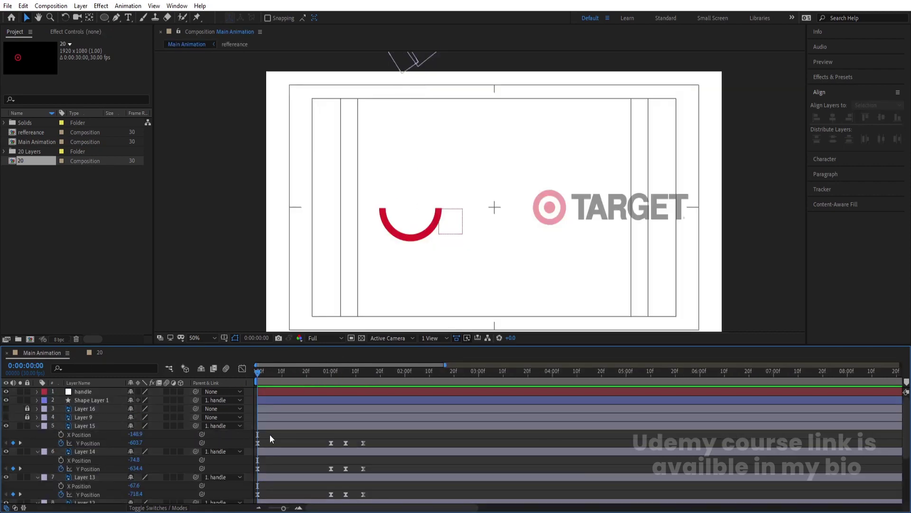
pyautogui.press('pagedown')
pyautogui.press('pagedown')
pyautogui.click(258, 451)
pyautogui.press('[')
# Step: Offset Layer 13 to start at frame 4 and Layer 12 to start at frame 6
pyautogui.press('pagedown')
pyautogui.press('pagedown')
pyautogui.click(278, 477)
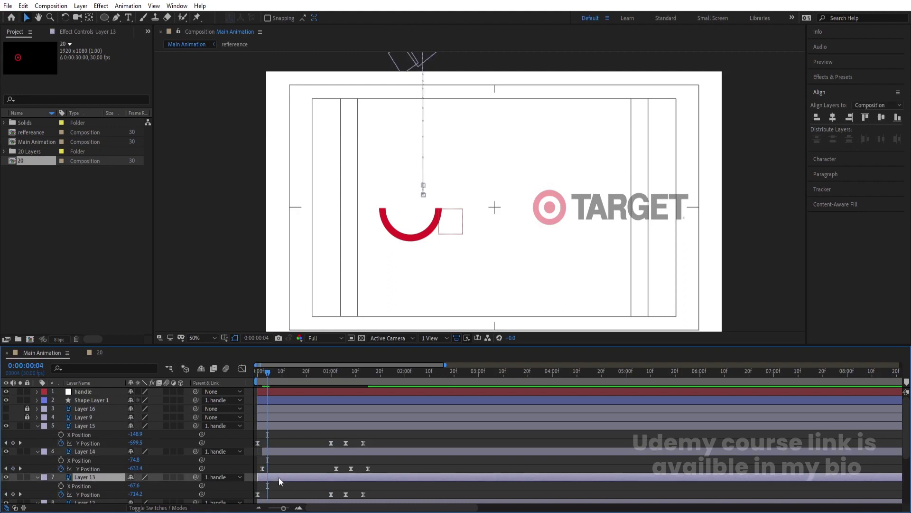
pyautogui.press('[')
pyautogui.press('pagedown')
pyautogui.press('pagedown')
pyautogui.scroll(-2, 278, 479)
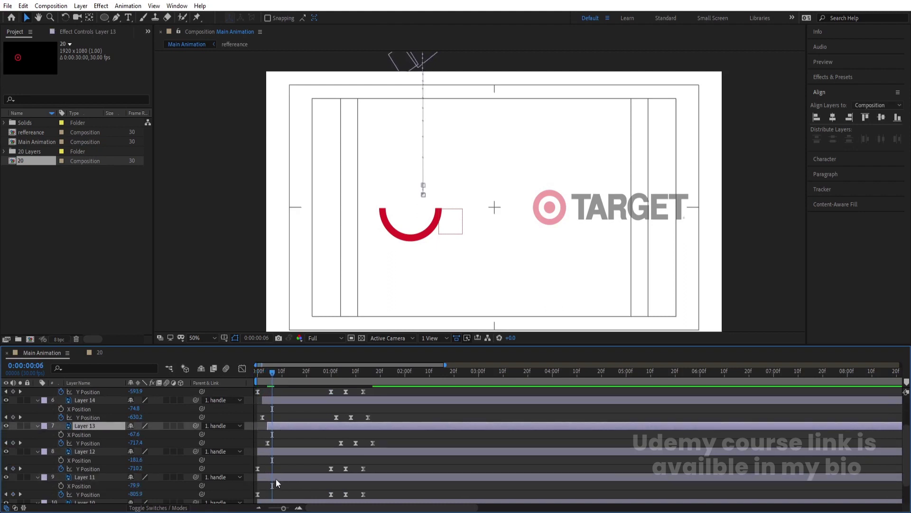
pyautogui.click(270, 452)
pyautogui.press('[')
# Step: Offset Layer 11 to start at frame 8 and Layer 10 to start at frame 10
pyautogui.press('pagedown')
pyautogui.press('pagedown')
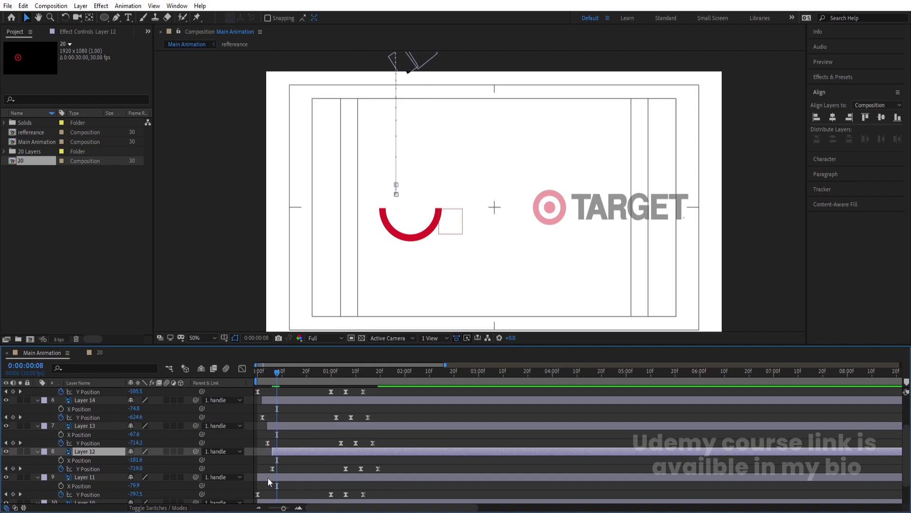
pyautogui.click(268, 478)
pyautogui.press('[')
pyautogui.scroll(-1, 268, 478)
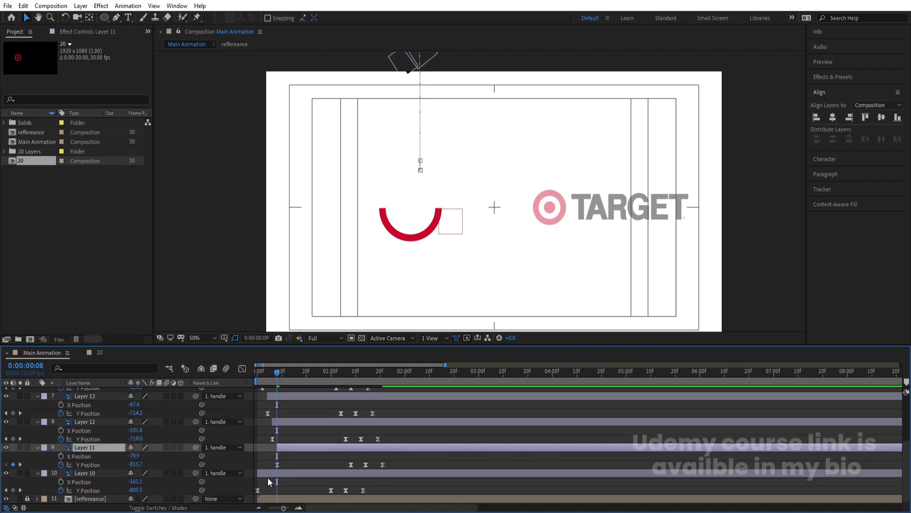
pyautogui.press('pagedown')
pyautogui.press('pagedown')
pyautogui.click(271, 471)
# Step: Preview the staggered letter drop from the start of the composition
pyautogui.press('space')
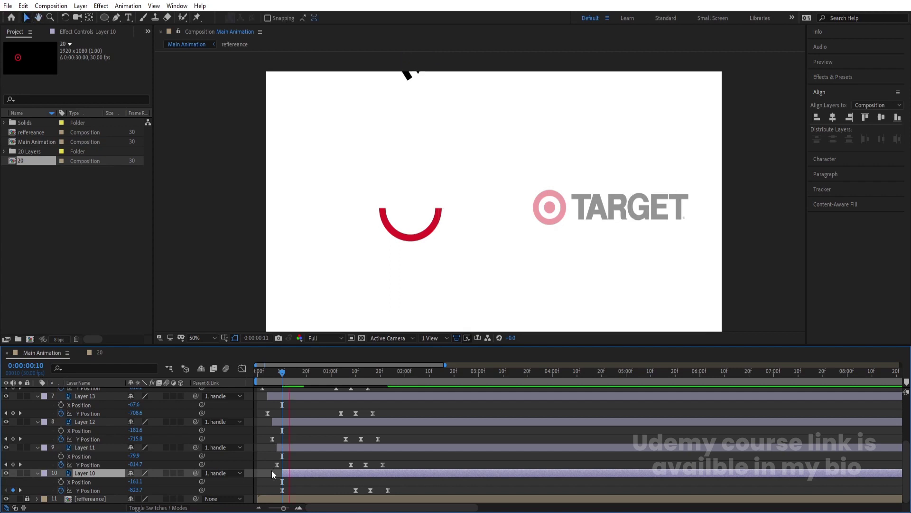
pyautogui.press('space')
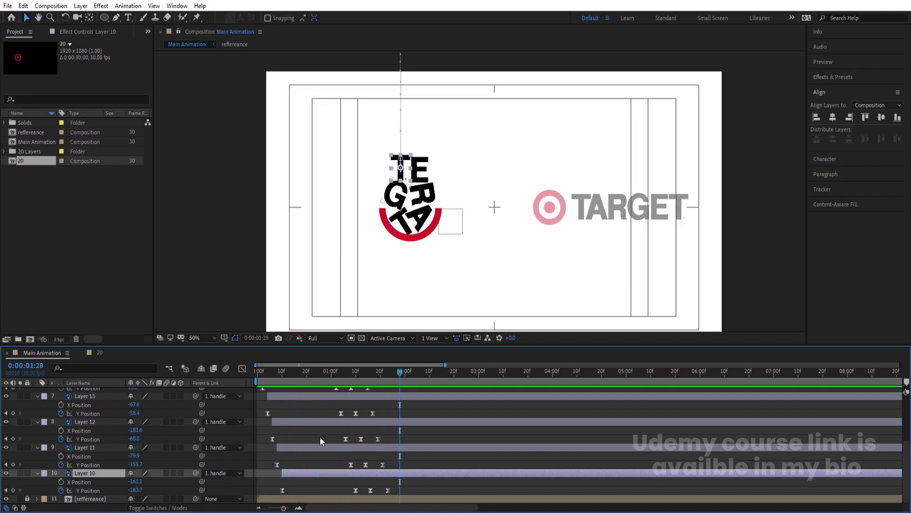
pyautogui.moveTo(297, 376); pyautogui.dragTo(254, 389)
pyautogui.press('space')
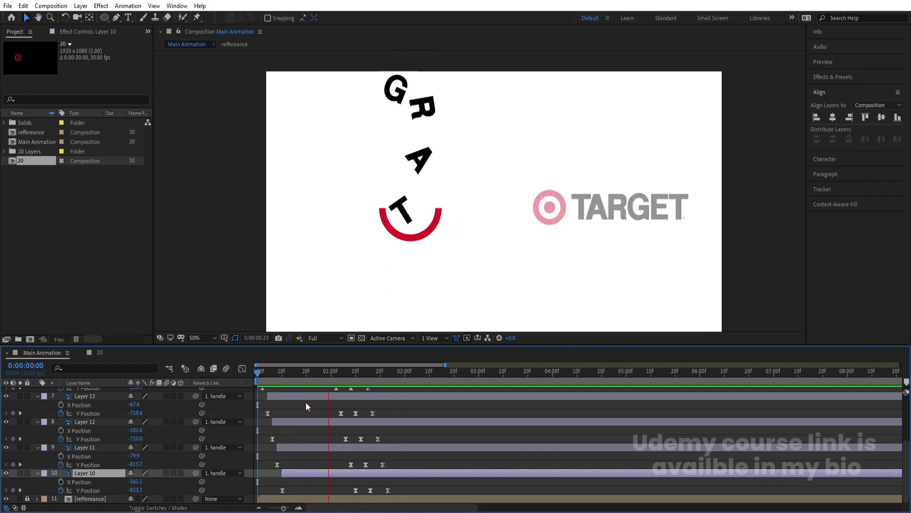
pyautogui.press('space')
# Step: At Layer 10's last keyframe (1:23), collapse the letter properties and set a Rotation keyframe on the handle null
pyautogui.scroll(5, 403, 408)
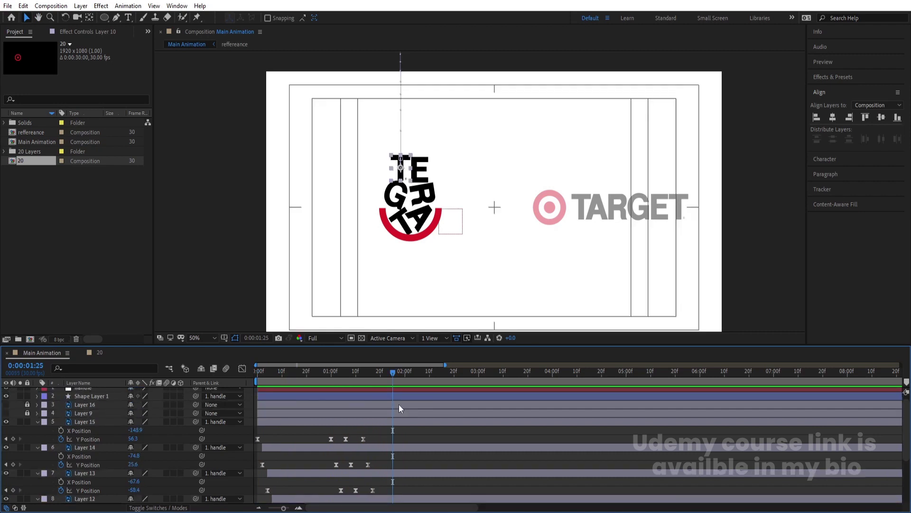
pyautogui.scroll(-4, 385, 437)
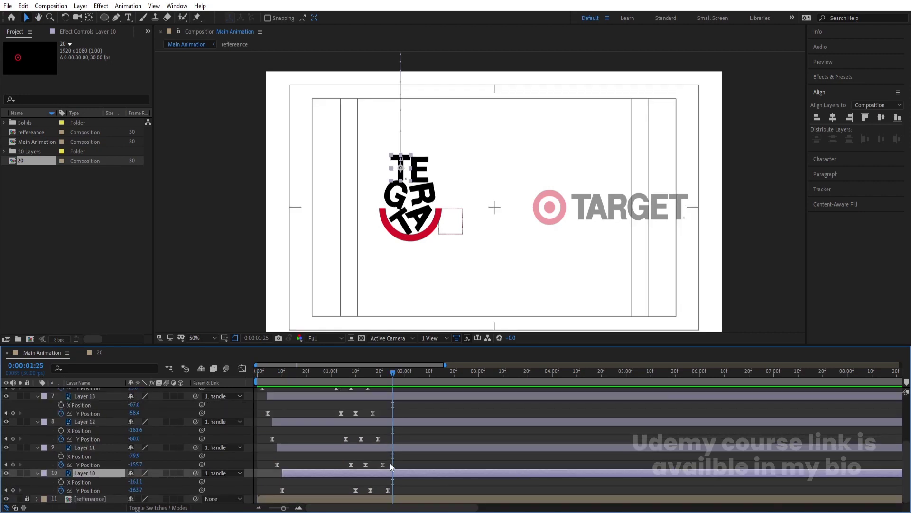
pyautogui.press('j')
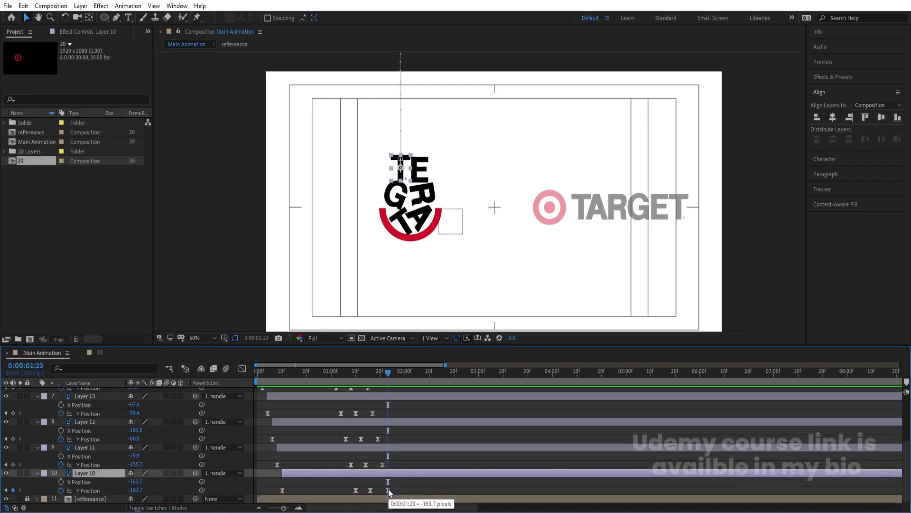
pyautogui.click(392, 417)
pyautogui.press('u')
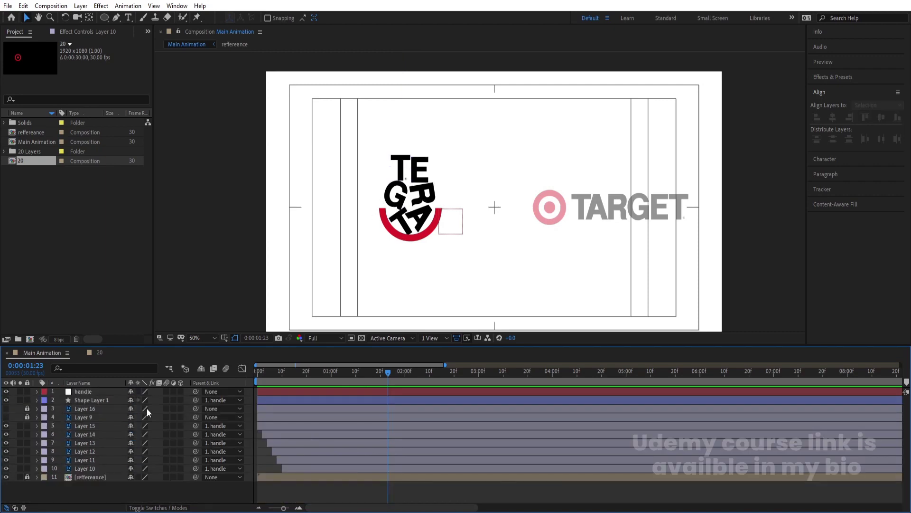
pyautogui.click(100, 392)
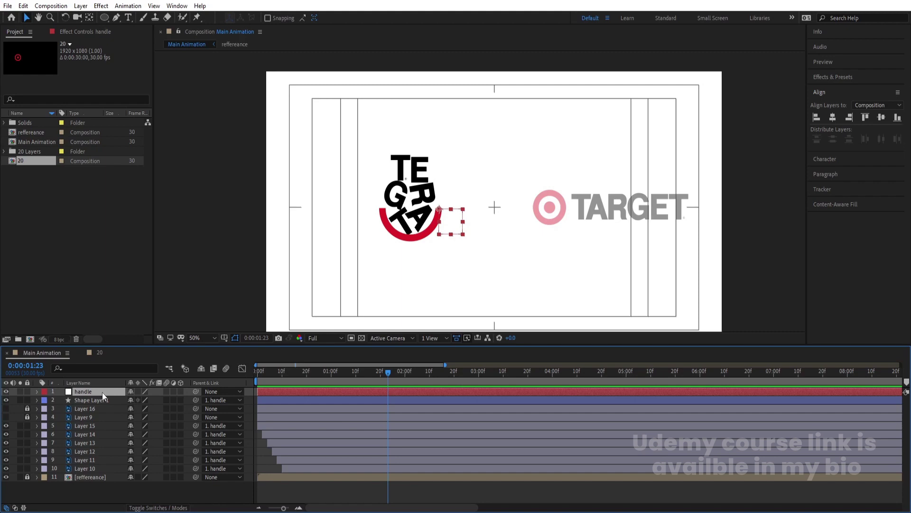
pyautogui.press('r')
pyautogui.click(61, 401)
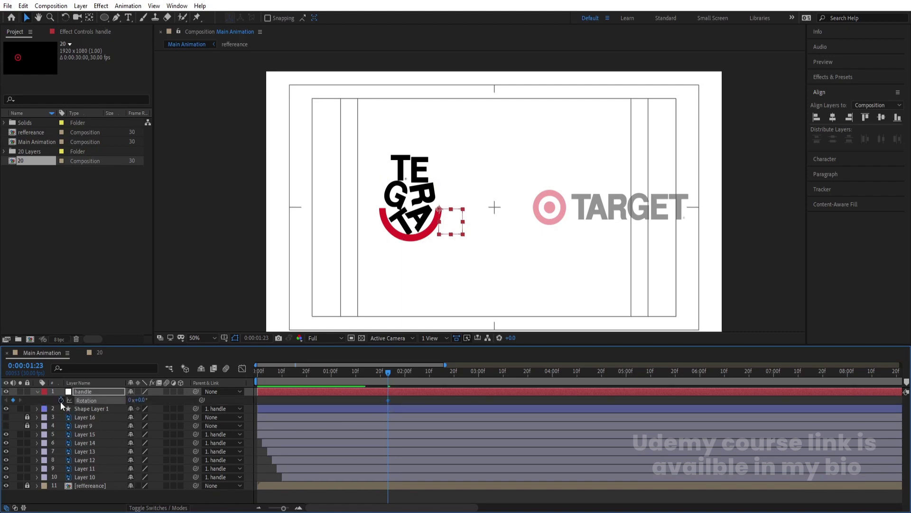
# Step: Rotate the handle null to -34° at 2:06 and to 55° at 2:19
pyautogui.press('space')
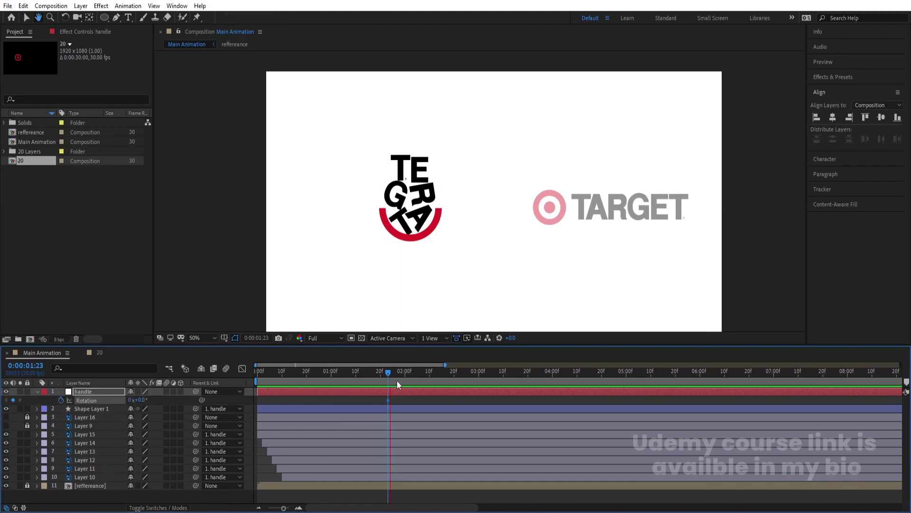
pyautogui.press('space')
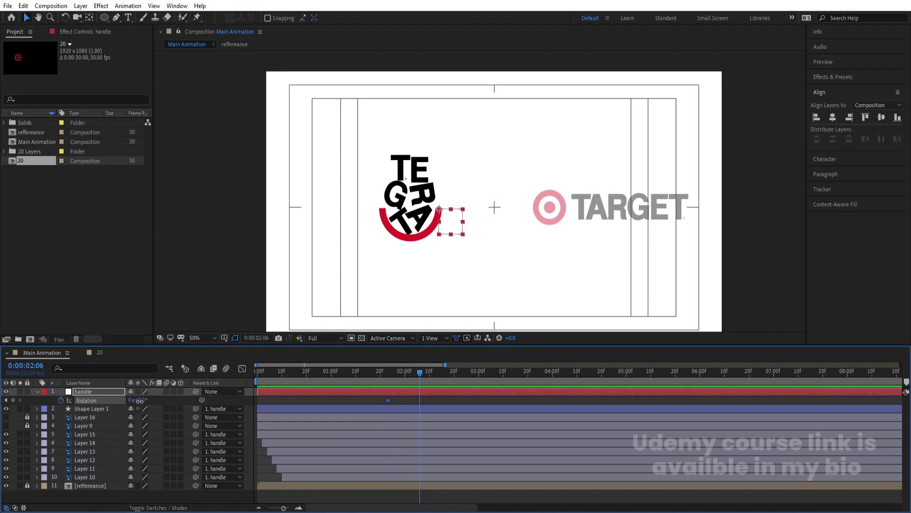
pyautogui.moveTo(139, 400); pyautogui.dragTo(120, 400)
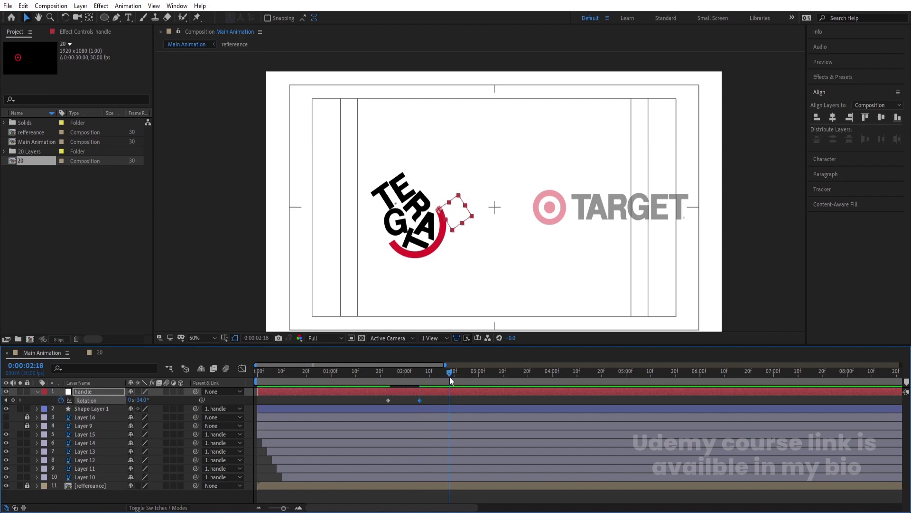
pyautogui.moveTo(146, 402); pyautogui.dragTo(187, 401)
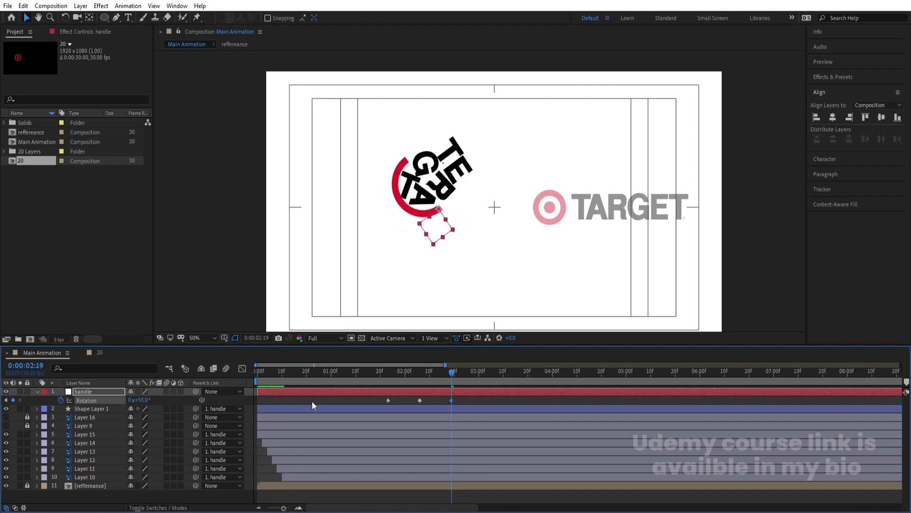
# Step: Apply Easy Ease to the handle's three Rotation keyframes and preview the swing from 1:23
pyautogui.moveTo(463, 400); pyautogui.dragTo(437, 411)
pyautogui.moveTo(357, 420); pyautogui.dragTo(357, 420)
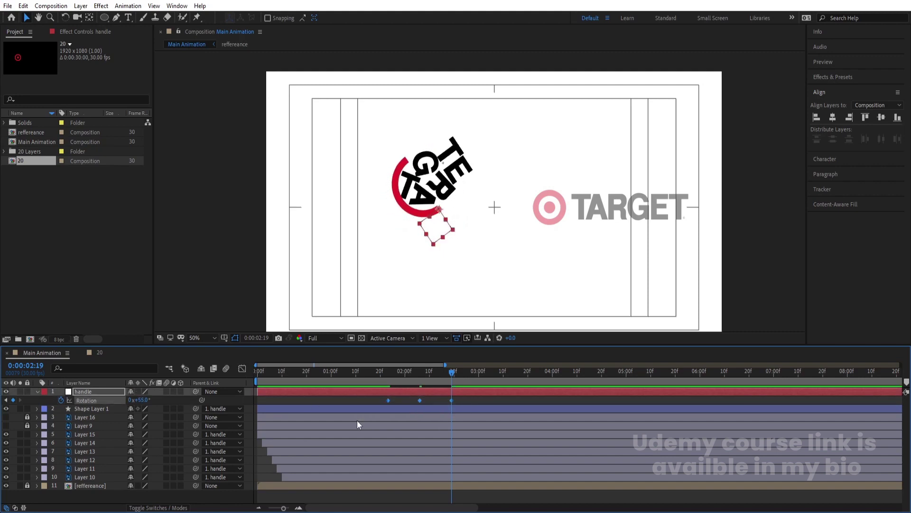
pyautogui.press('j')
pyautogui.press('j')
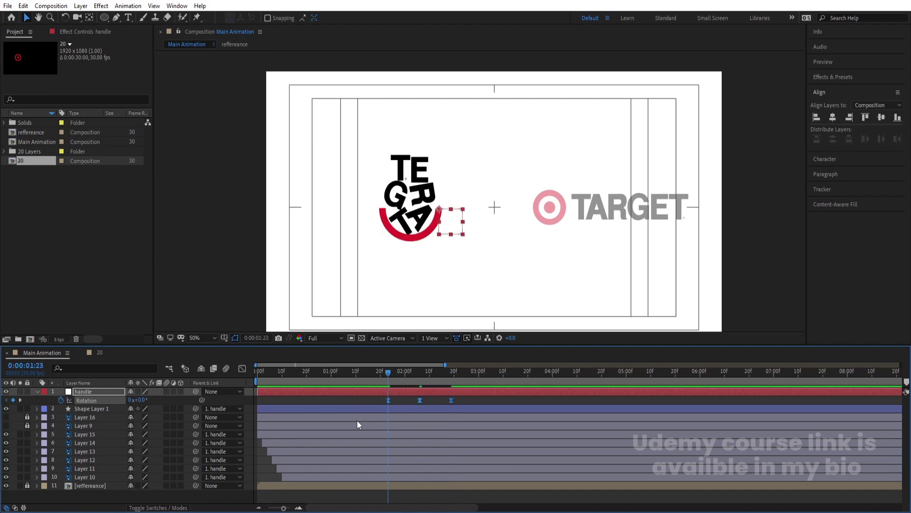
pyautogui.press('space')
pyautogui.press('space')
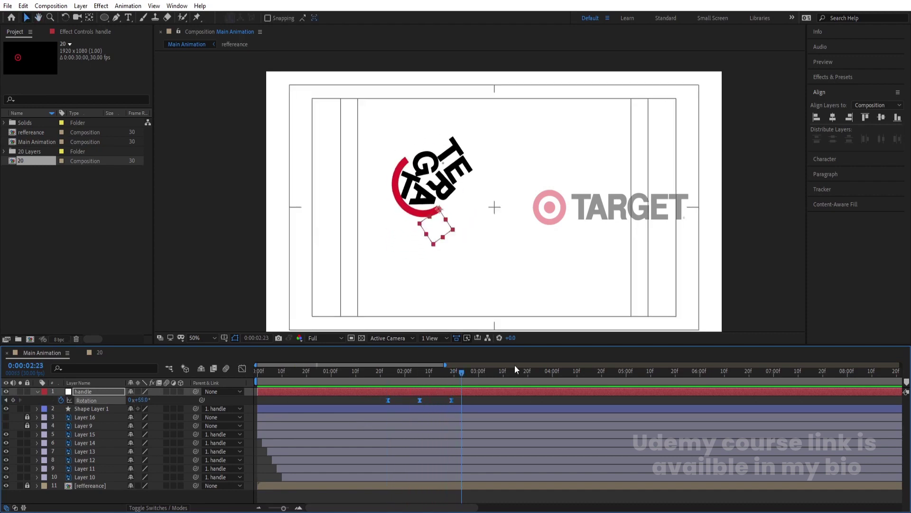
# Step: Reshape the handle's rotation speed graph so the first swing peaks soon after 1:23 and eases into 2:06, and preview it
pyautogui.click(242, 369)
pyautogui.press('=')
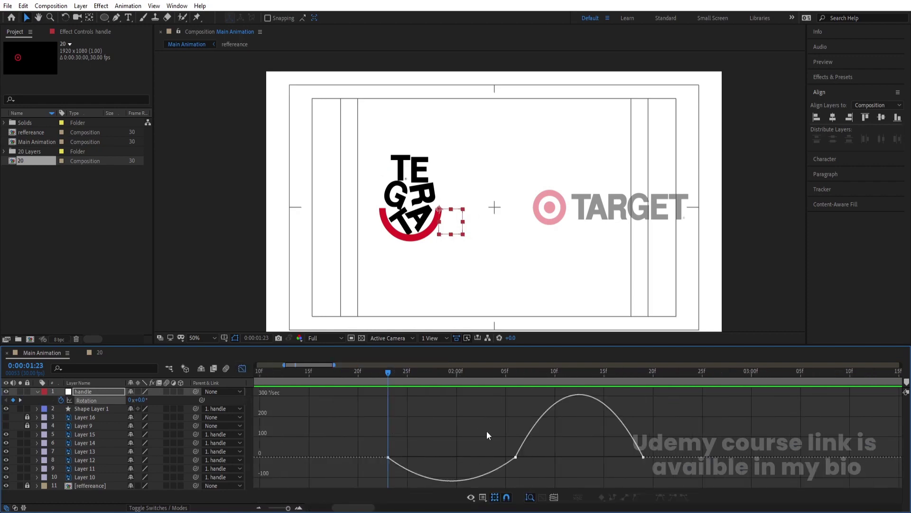
pyautogui.moveTo(478, 425); pyautogui.dragTo(538, 484)
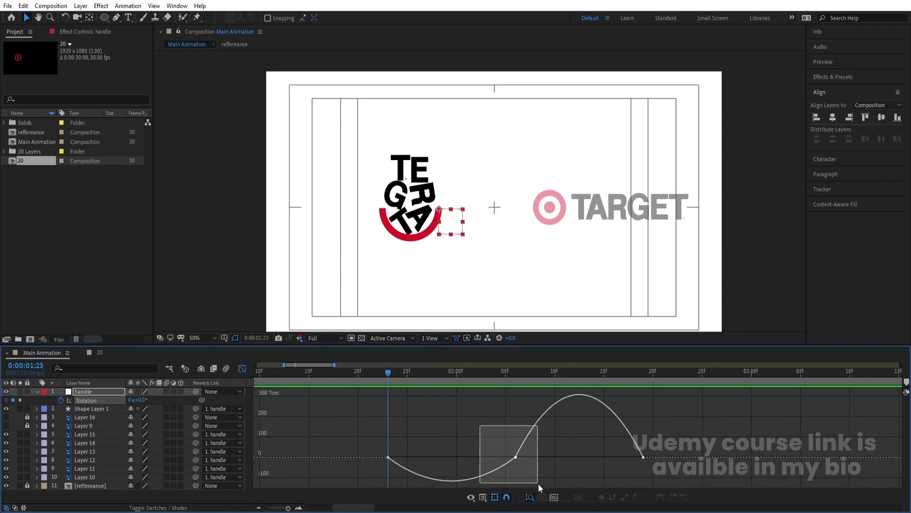
pyautogui.click(413, 433)
pyautogui.moveTo(441, 423); pyautogui.dragTo(444, 455)
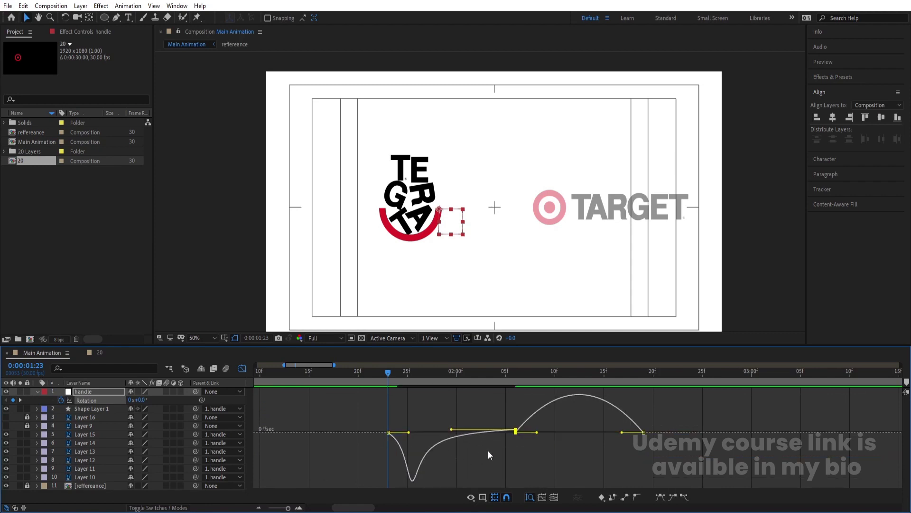
pyautogui.hotkey('ctrl', 'z')
pyautogui.moveTo(485, 414); pyautogui.dragTo(454, 456)
pyautogui.press('space')
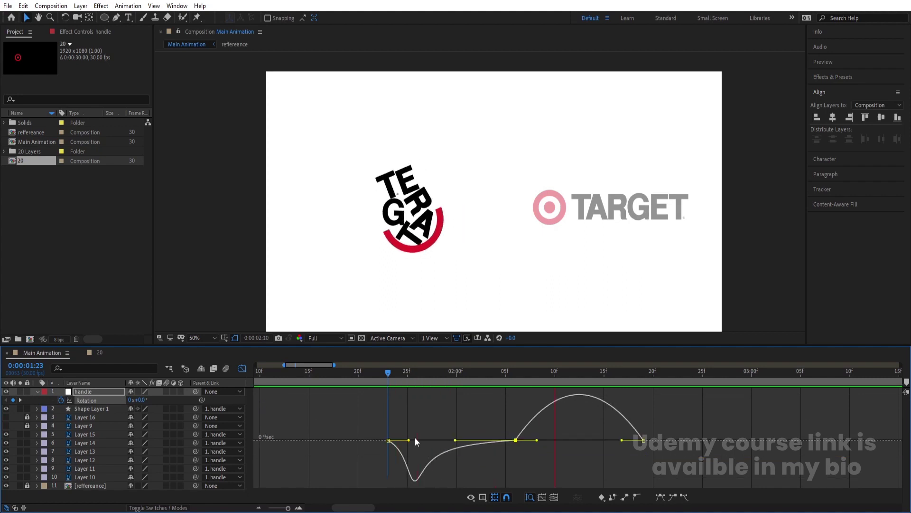
# Step: Reshape the handle's rotation speed graph so the first swing peaks right after 1:23 and the second just before 2:19, and preview it
pyautogui.moveTo(412, 427); pyautogui.dragTo(398, 440)
pyautogui.press('space')
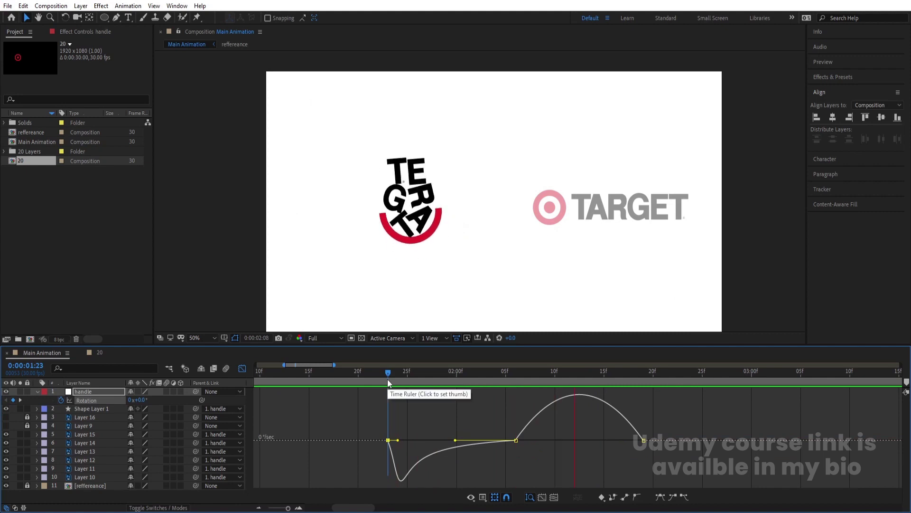
pyautogui.moveTo(494, 416); pyautogui.dragTo(632, 457)
pyautogui.moveTo(516, 374); pyautogui.dragTo(444, 372)
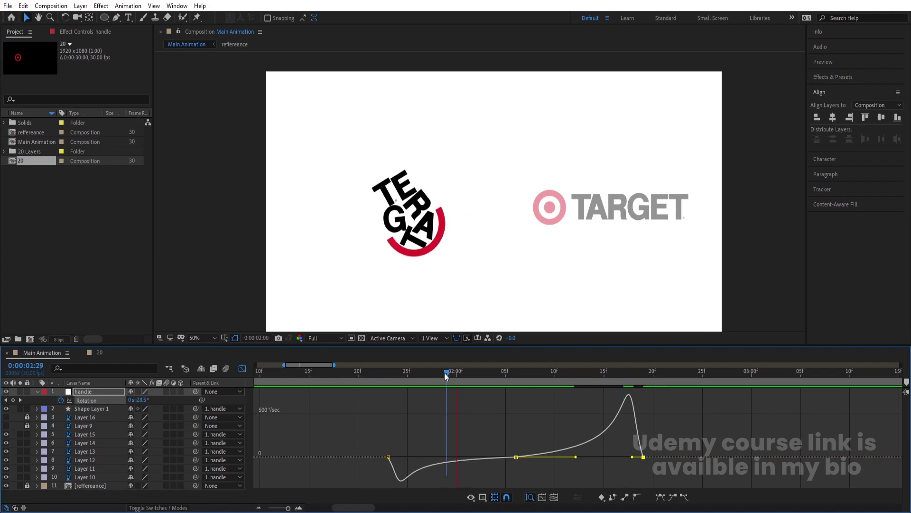
pyautogui.press('space')
pyautogui.press('space')
pyautogui.click(244, 368)
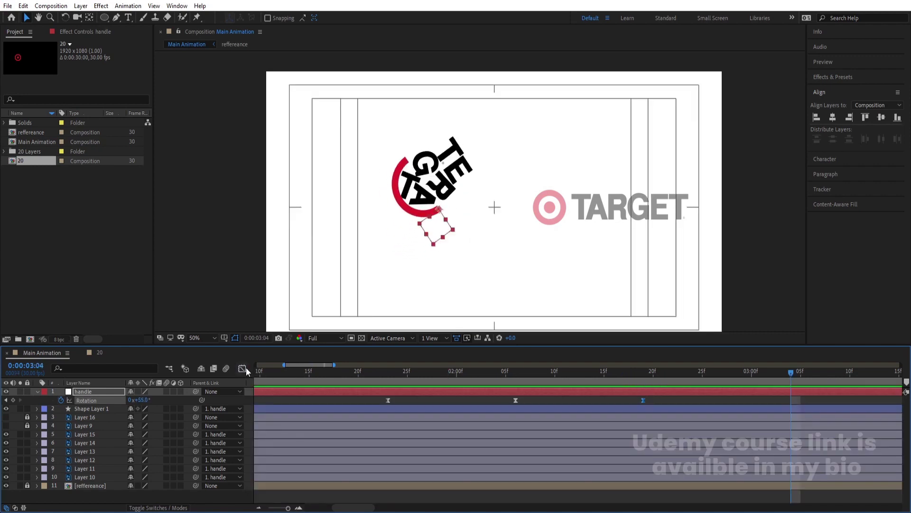
# Step: Preview the whole animation from the start of the timeline through the handle's second swing
pyautogui.scroll(-7, 479, 392)
pyautogui.moveTo(391, 373); pyautogui.dragTo(233, 376)
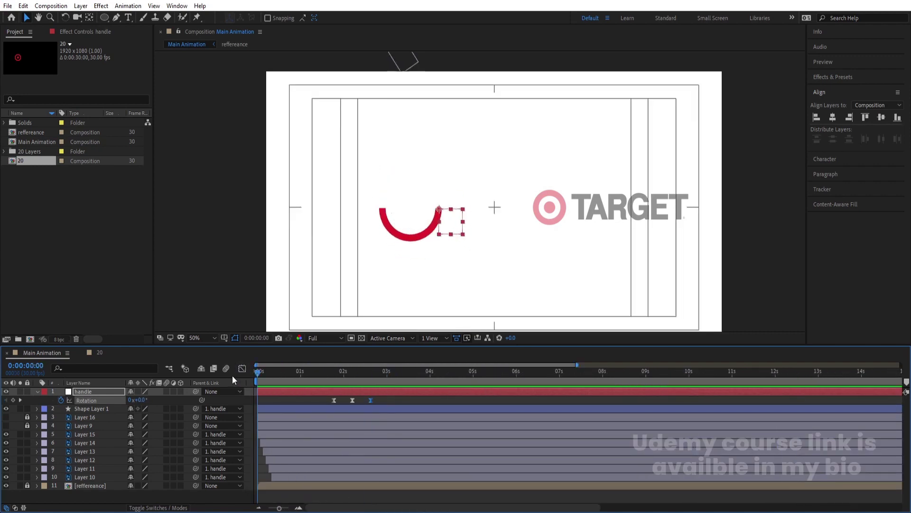
pyautogui.press('space')
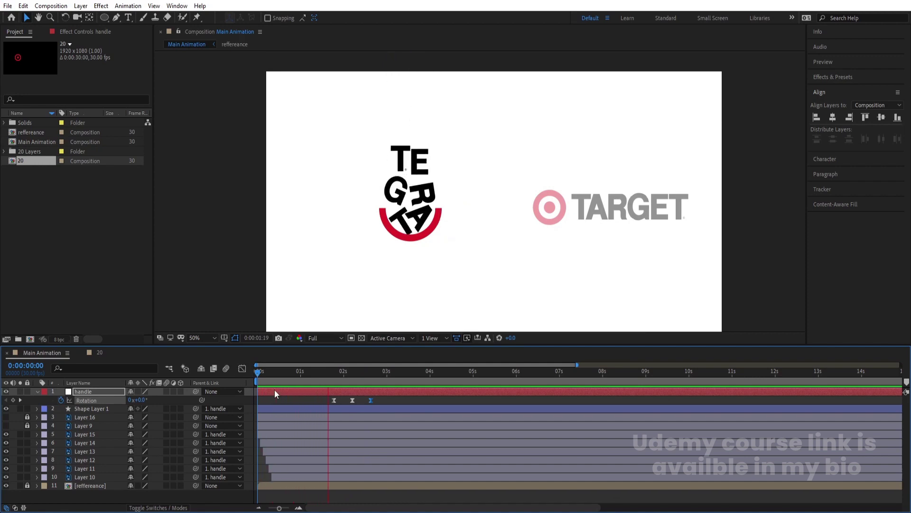
pyautogui.press('space')
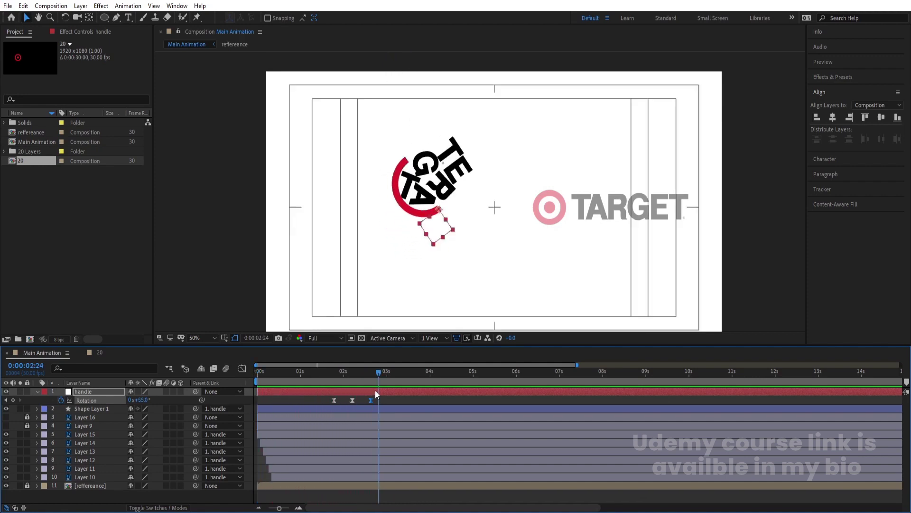
pyautogui.press('space')
pyautogui.press('space')
# Step: Replay the handle's swing from 1:21 and again from 1:08 to check its timing against the letter drops
pyautogui.moveTo(372, 374); pyautogui.dragTo(330, 380)
pyautogui.press('space')
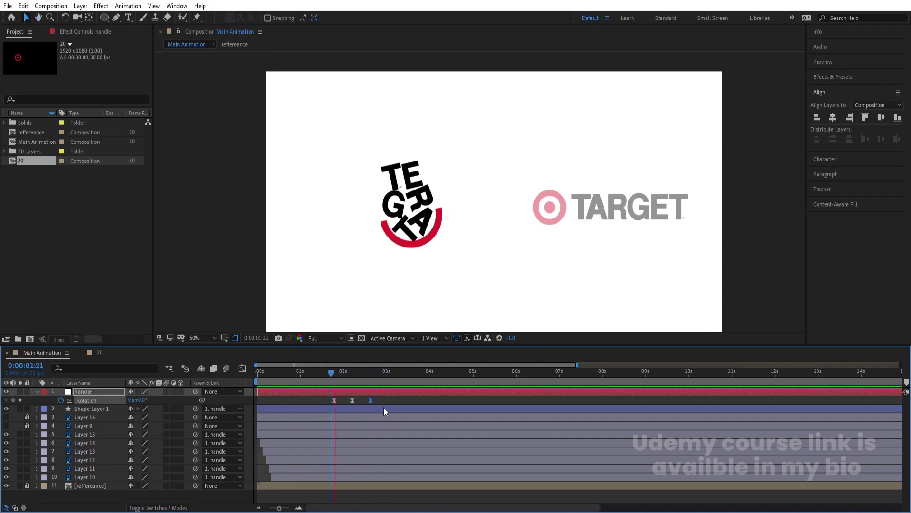
pyautogui.press('space')
pyautogui.press('space')
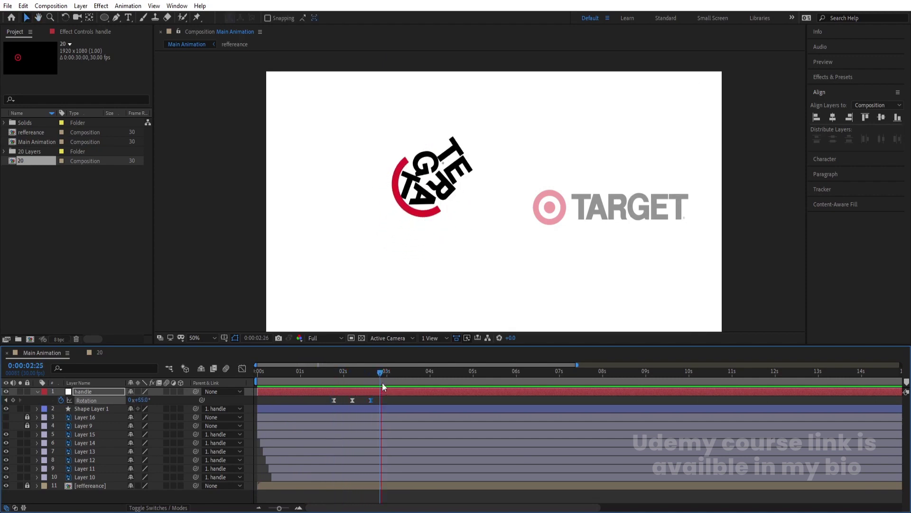
pyautogui.moveTo(385, 378); pyautogui.dragTo(371, 374)
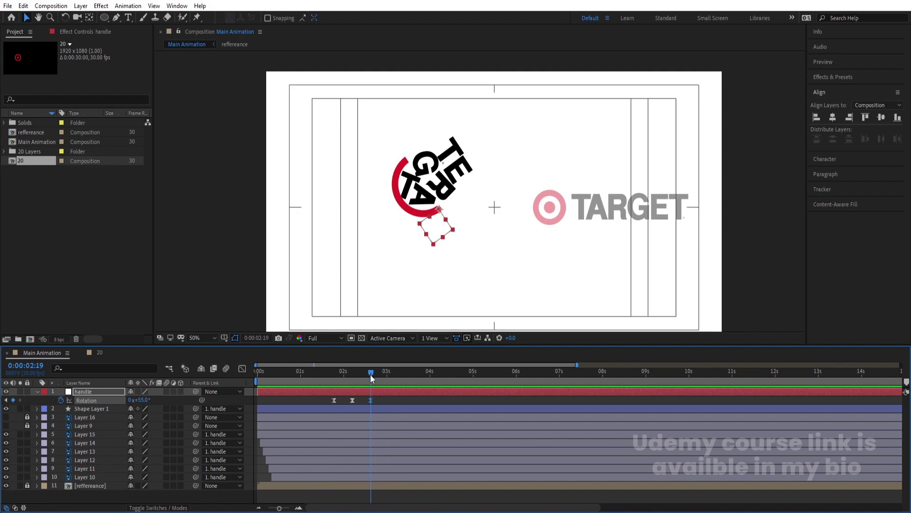
pyautogui.click(313, 373)
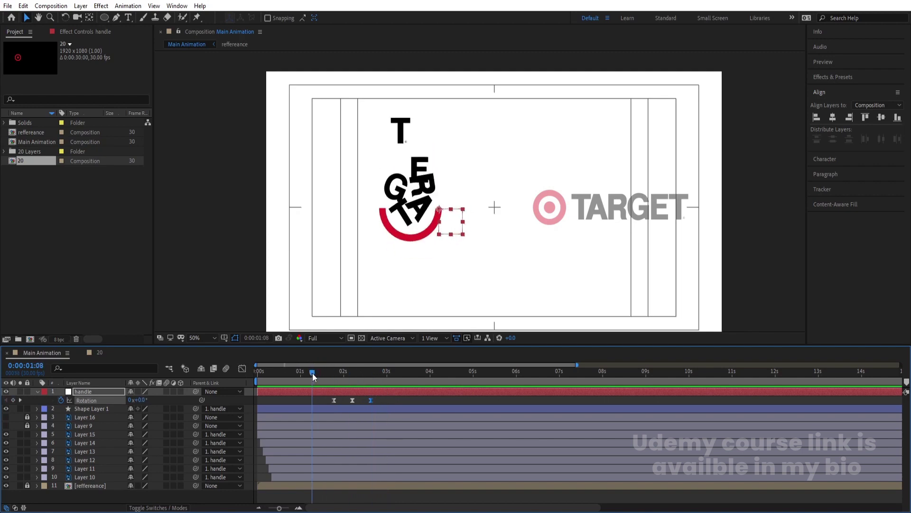
pyautogui.press('space')
pyautogui.press('space')
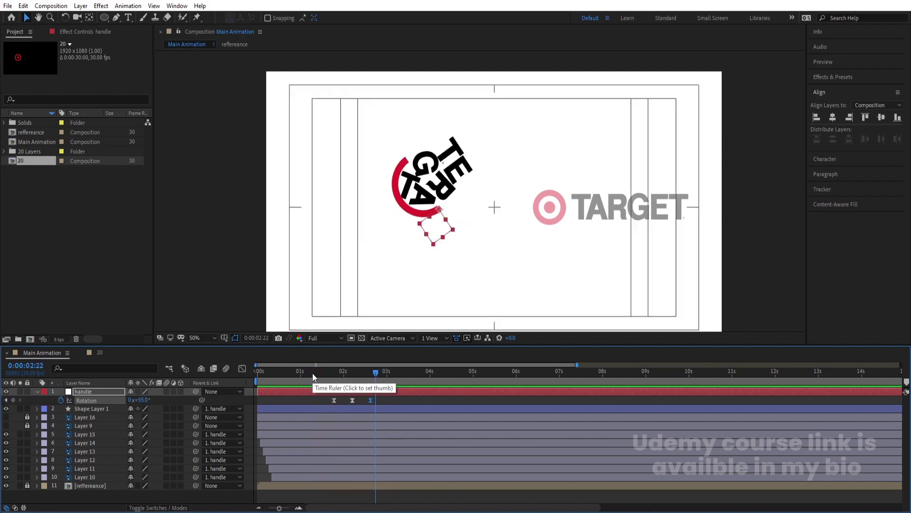
# Step: Split letter Layers 15 to 10 at the handle's last keyframe (2:19) and gather the new halves above the originals
pyautogui.press('j')
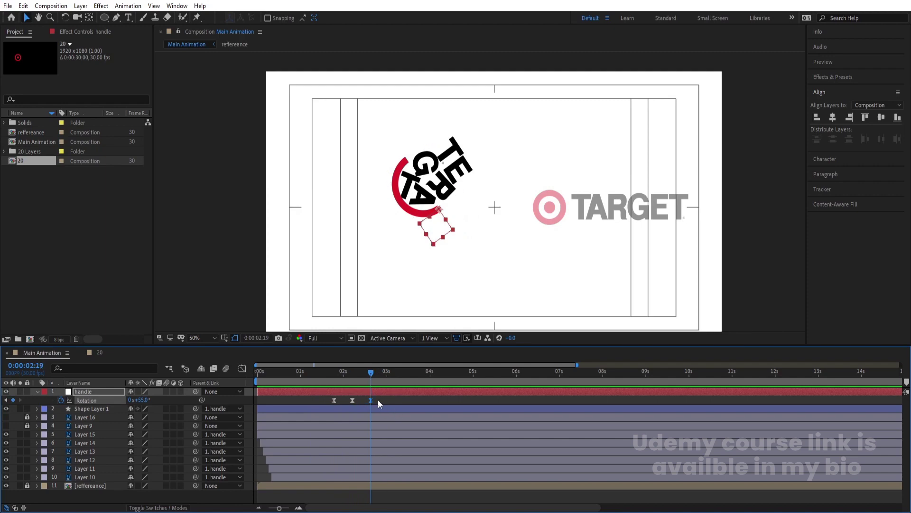
pyautogui.click(86, 434)
pyautogui.keyDown('shift'); pyautogui.click(77, 475); pyautogui.keyUp('shift')
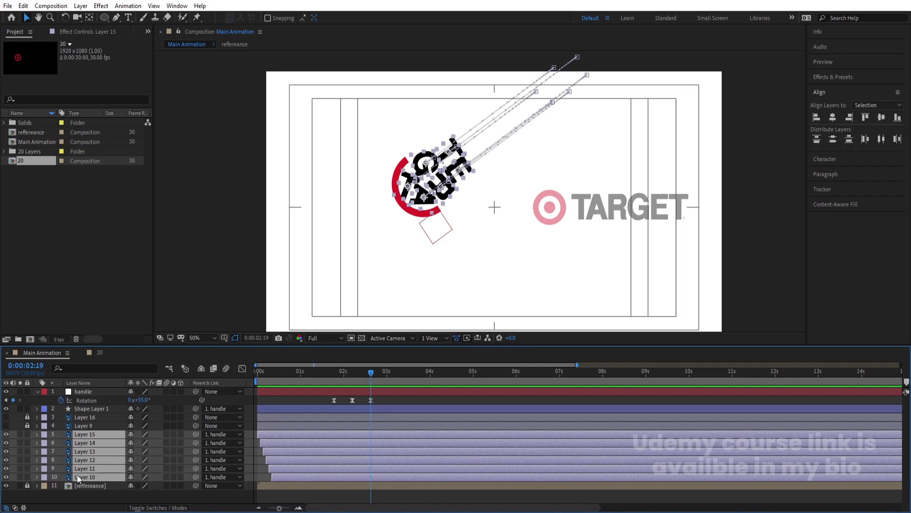
pyautogui.hotkey('ctrl', 'shift', 'd')
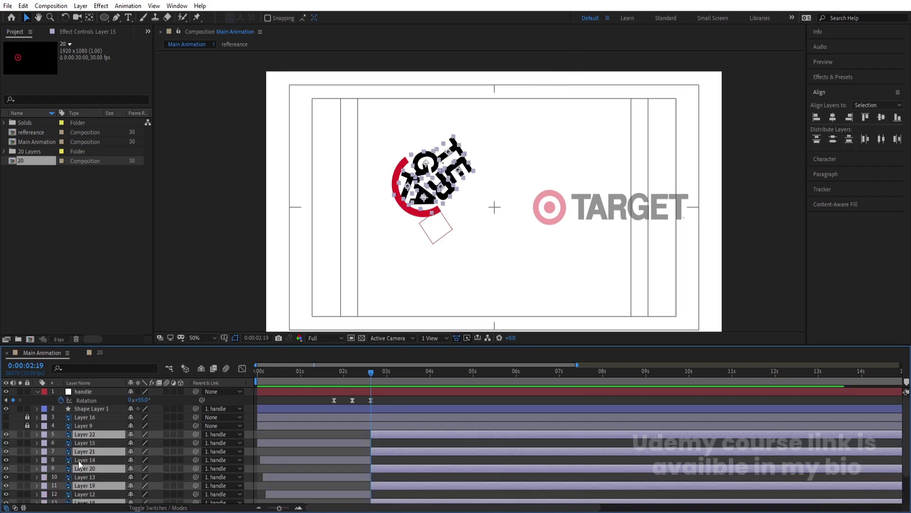
pyautogui.moveTo(91, 450); pyautogui.dragTo(87, 441)
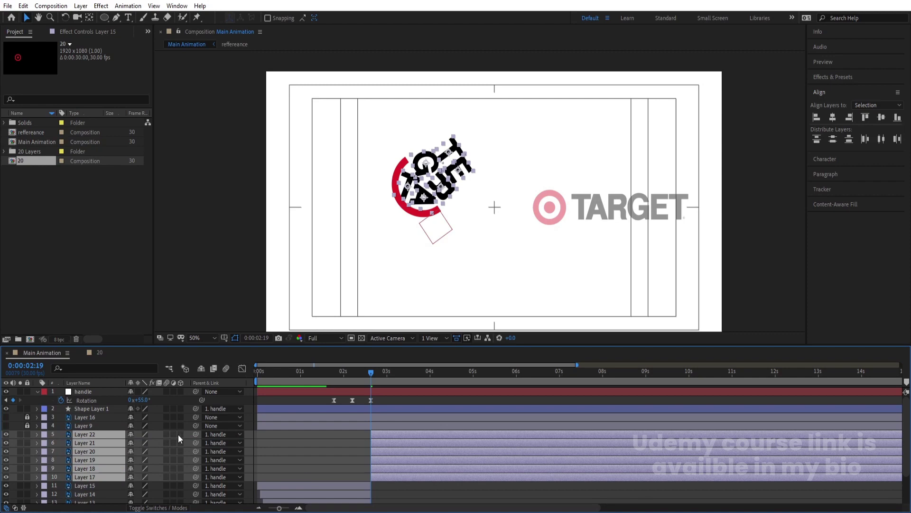
# Step: Unparent the split letter Layers 22 to 17 from the handle and delete all their Y Position keyframes
pyautogui.click(209, 434)
pyautogui.click(225, 235)
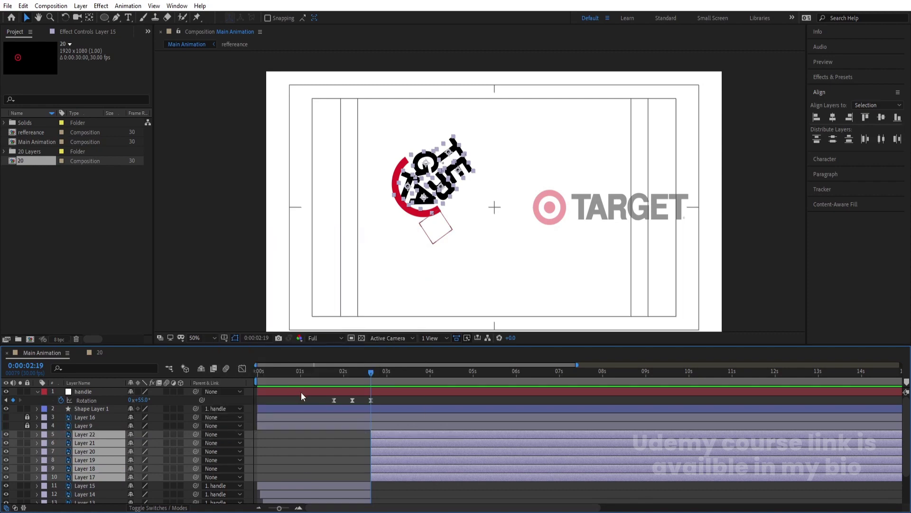
pyautogui.press('u')
pyautogui.scroll(-3, 347, 440)
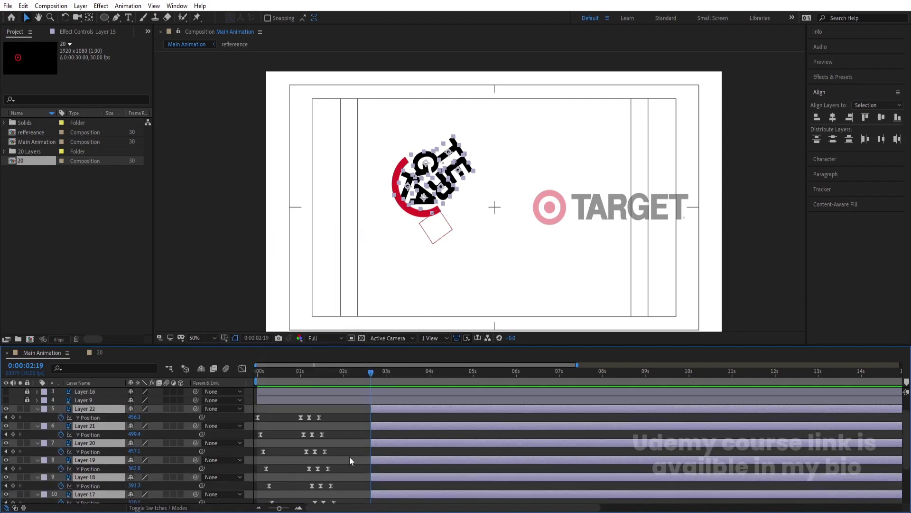
pyautogui.moveTo(349, 476); pyautogui.dragTo(207, 431)
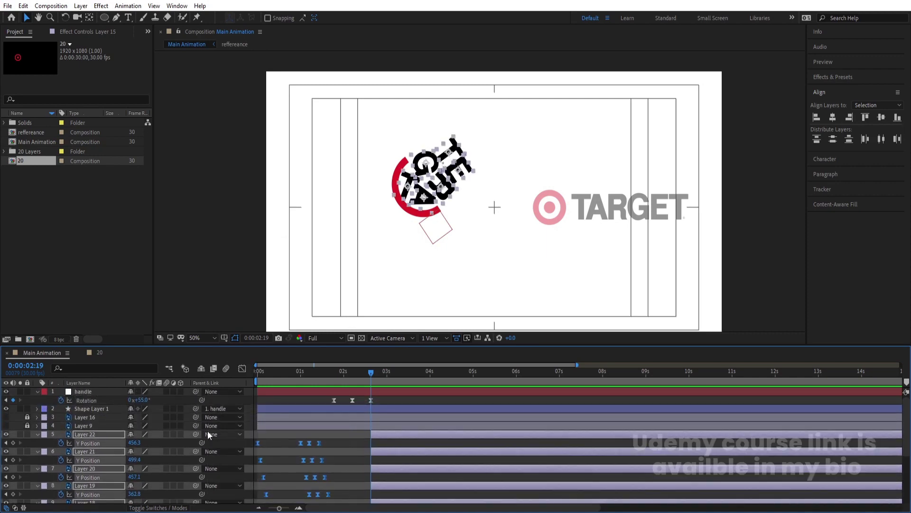
pyautogui.press('Delete')
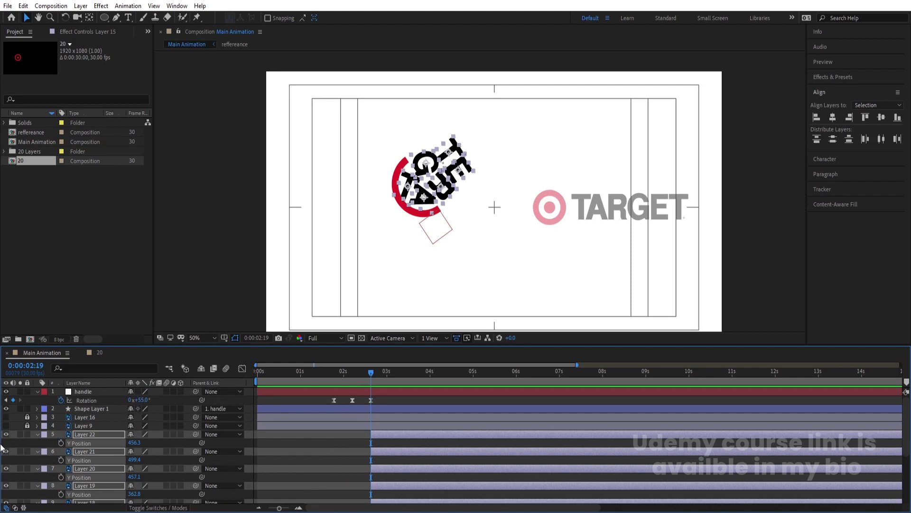
# Step: Set X Position, Y Position and Rotation keyframes at 2:19 on Layers 22 to 17
pyautogui.press('p')
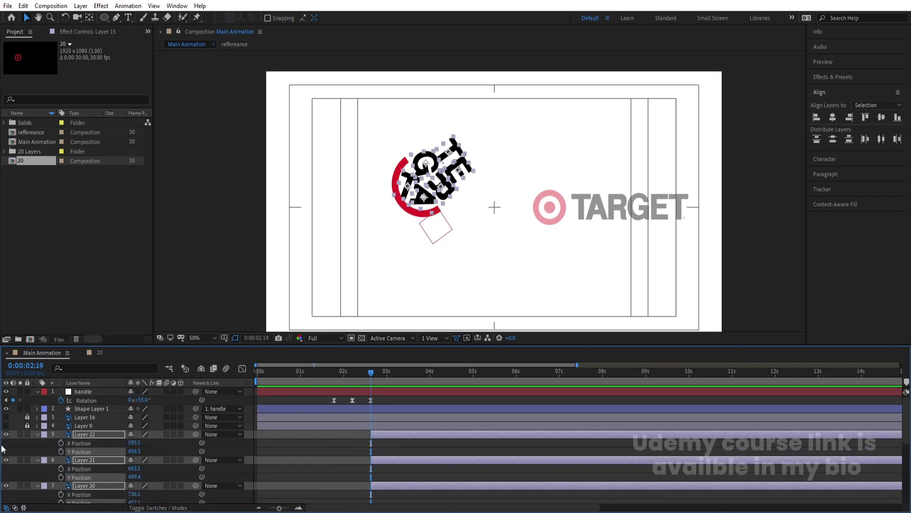
pyautogui.click(59, 443)
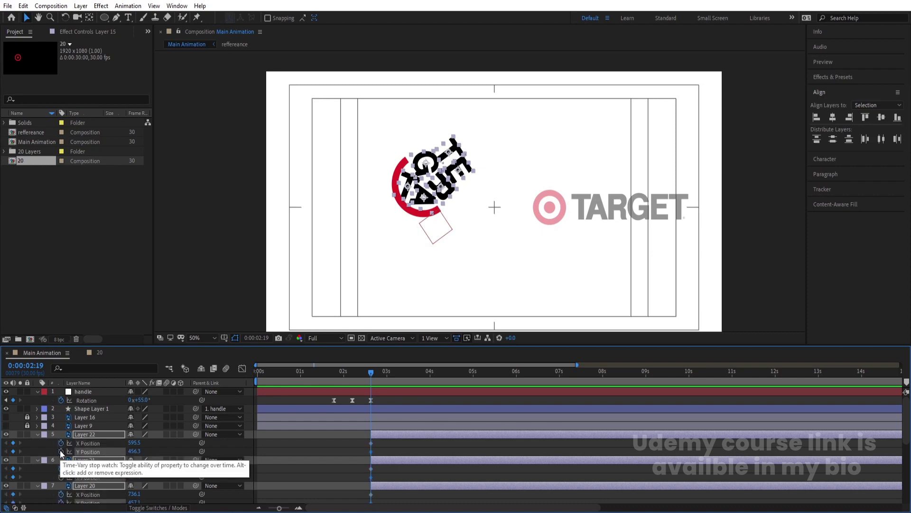
pyautogui.press('r')
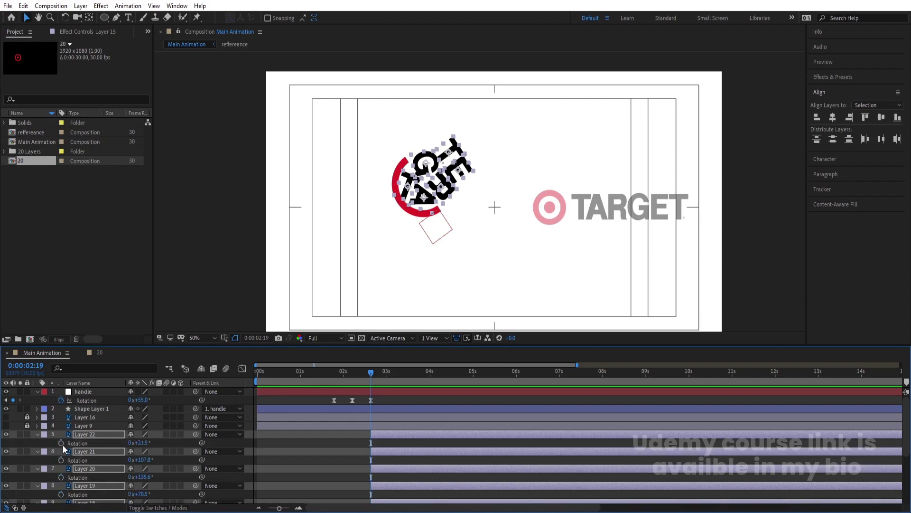
pyautogui.click(63, 445)
pyautogui.hotkey('shift', 'p')
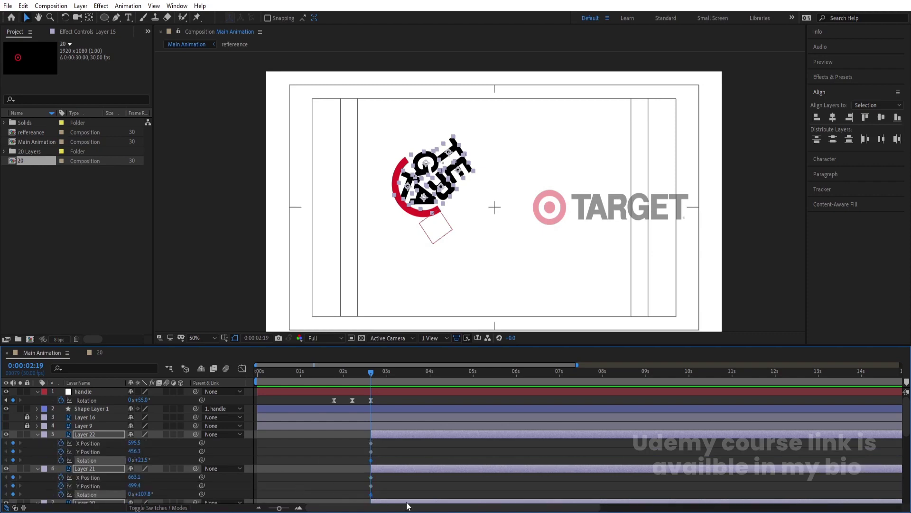
pyautogui.scroll(-5, 418, 474)
pyautogui.scroll(-2, 417, 474)
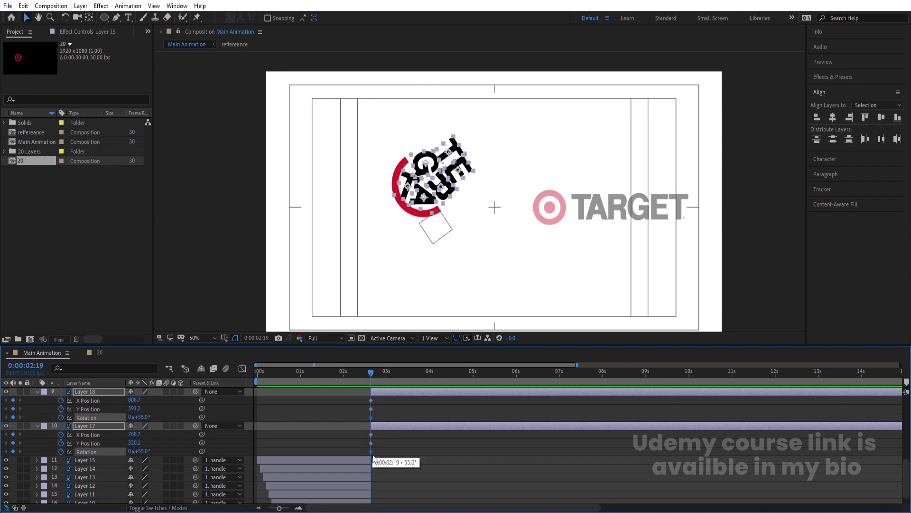
# Step: At 3:26, place Layer 17's T over the reference logo's first T, at about X 1328, Y 538, with Rotation 0°
pyautogui.press('space')
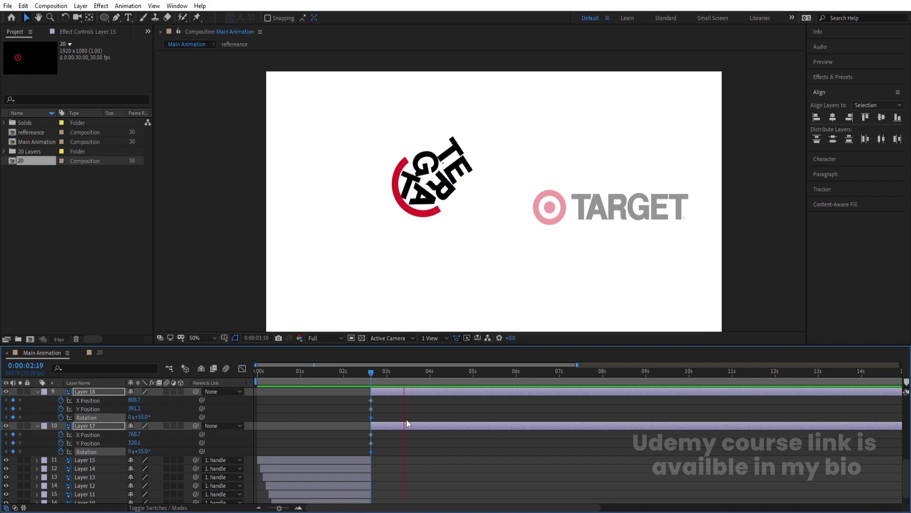
pyautogui.click(476, 215)
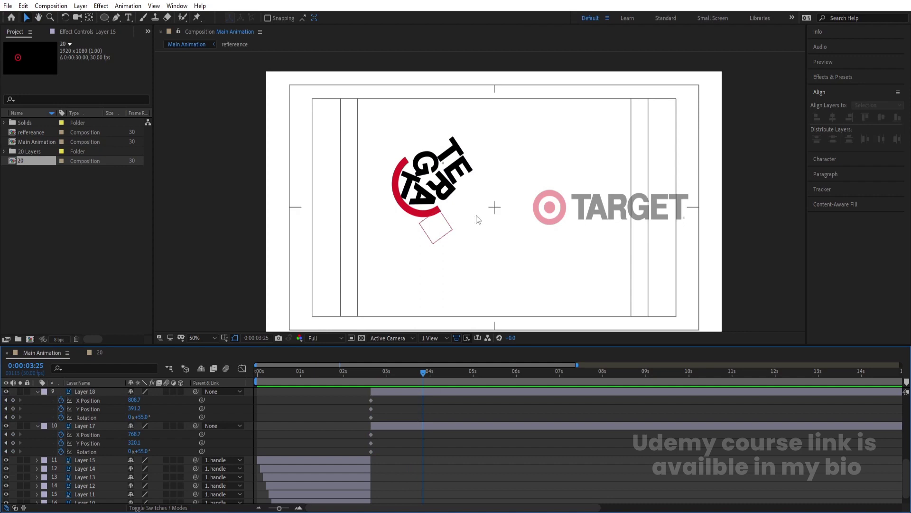
pyautogui.click(457, 152)
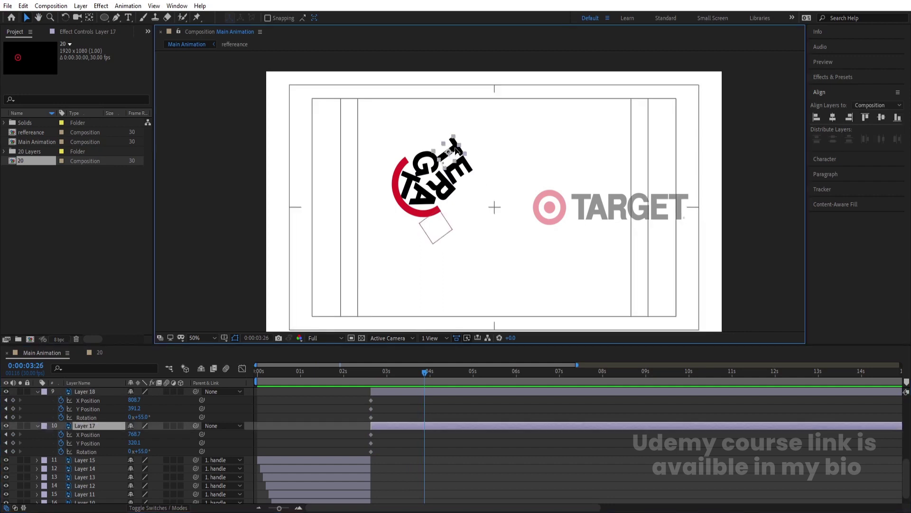
pyautogui.moveTo(456, 150); pyautogui.dragTo(590, 177)
pyautogui.scroll(4, 585, 204)
pyautogui.press('w')
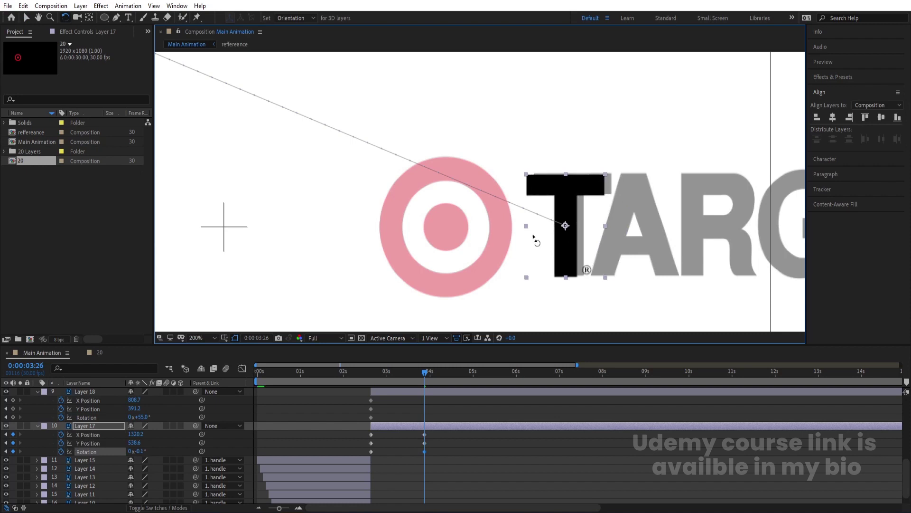
pyautogui.click(145, 452)
pyautogui.write('0')
pyautogui.press('Return')
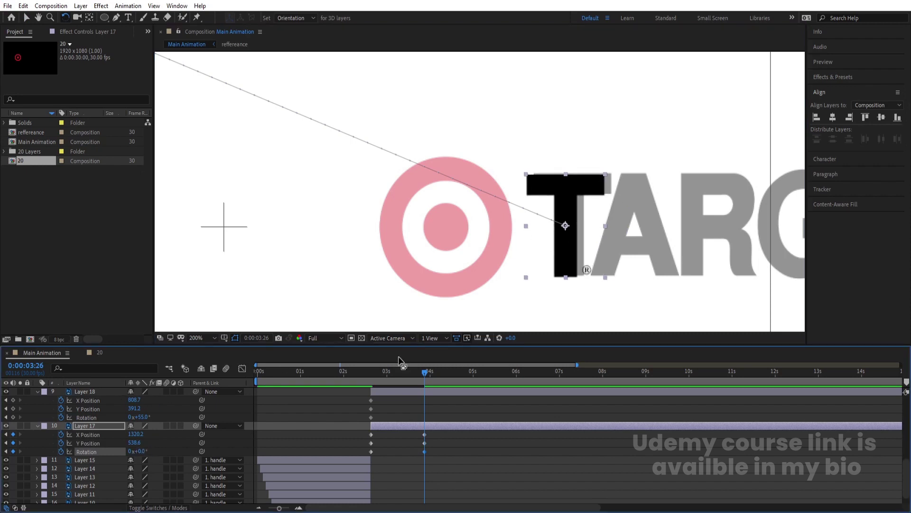
pyautogui.press('v')
pyautogui.moveTo(568, 248); pyautogui.dragTo(576, 249)
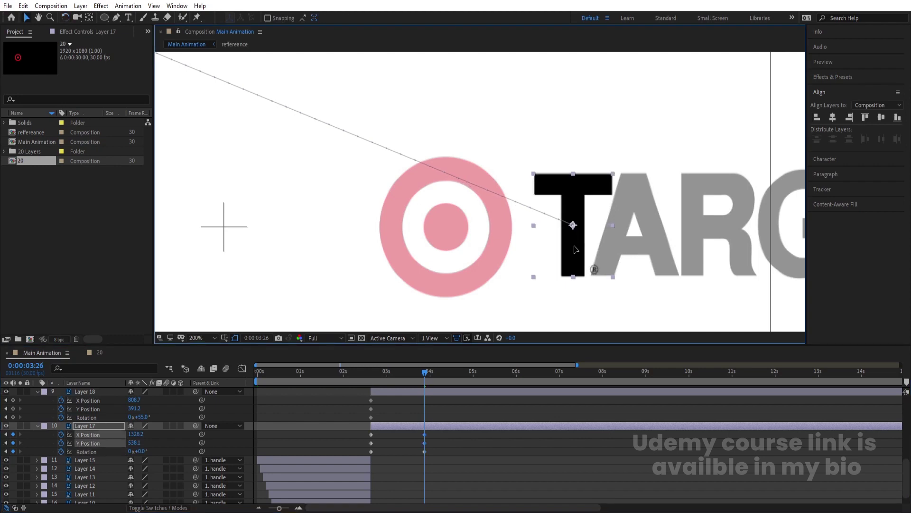
# Step: At 3:26, place Layer 18's E over the reference logo's E, at about X 1658, Y 537, with Rotation 0°
pyautogui.click(440, 391)
pyautogui.scroll(-2, 385, 218)
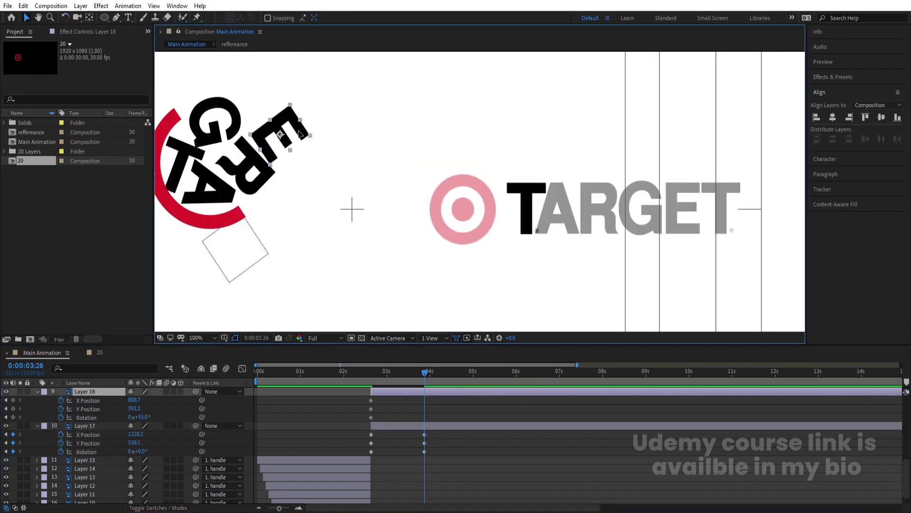
pyautogui.moveTo(292, 131); pyautogui.dragTo(667, 205)
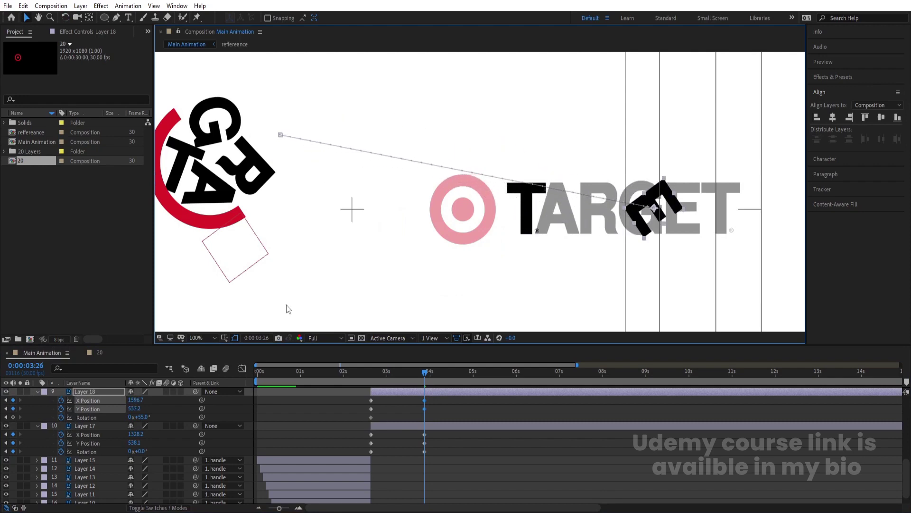
pyautogui.click(142, 417)
pyautogui.write('0')
pyautogui.press('Return')
pyautogui.moveTo(642, 218); pyautogui.dragTo(671, 214)
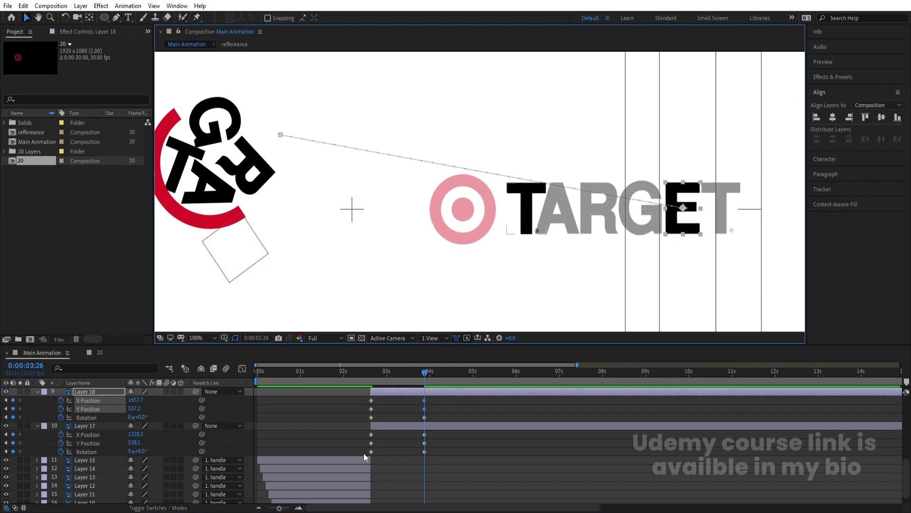
# Step: At 3:26, place Layer 19's G over the reference logo's G, at about X 1568, Y 536, with Rotation 0°
pyautogui.scroll(3, 364, 453)
pyautogui.click(91, 408)
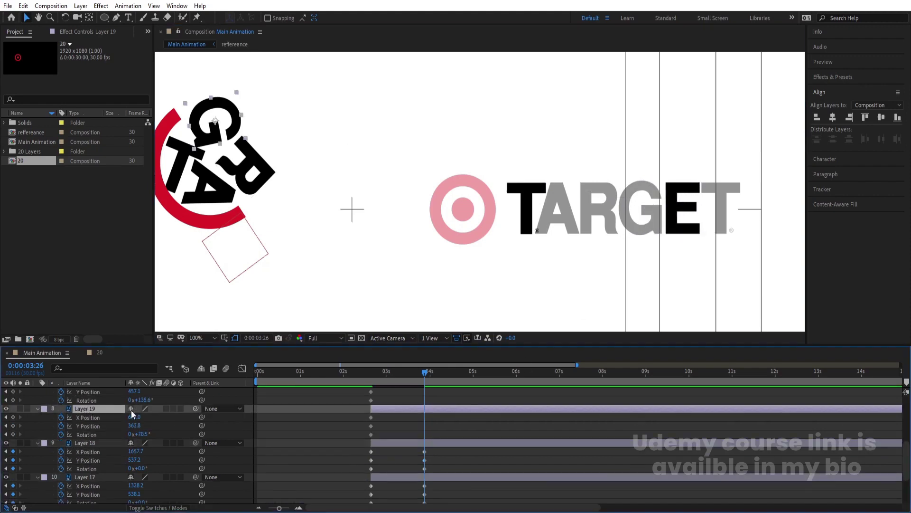
pyautogui.click(141, 435)
pyautogui.press('Return')
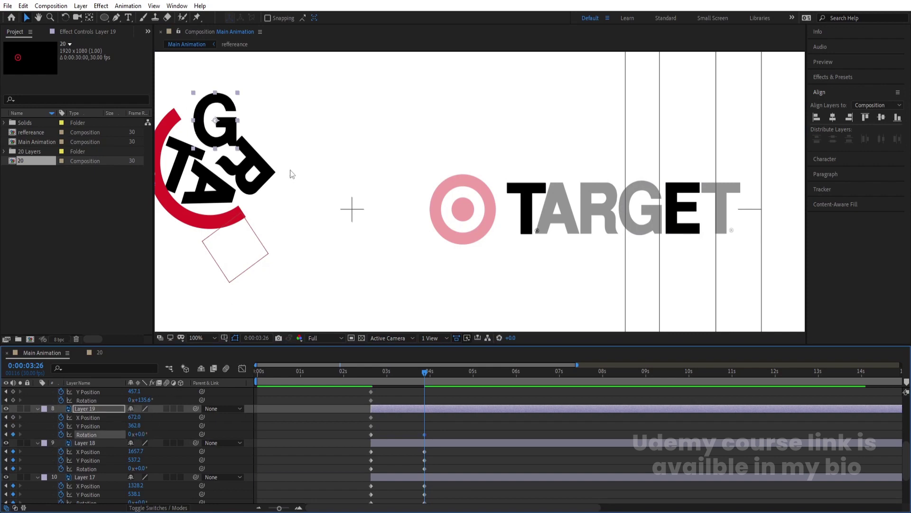
pyautogui.moveTo(222, 133); pyautogui.dragTo(651, 229)
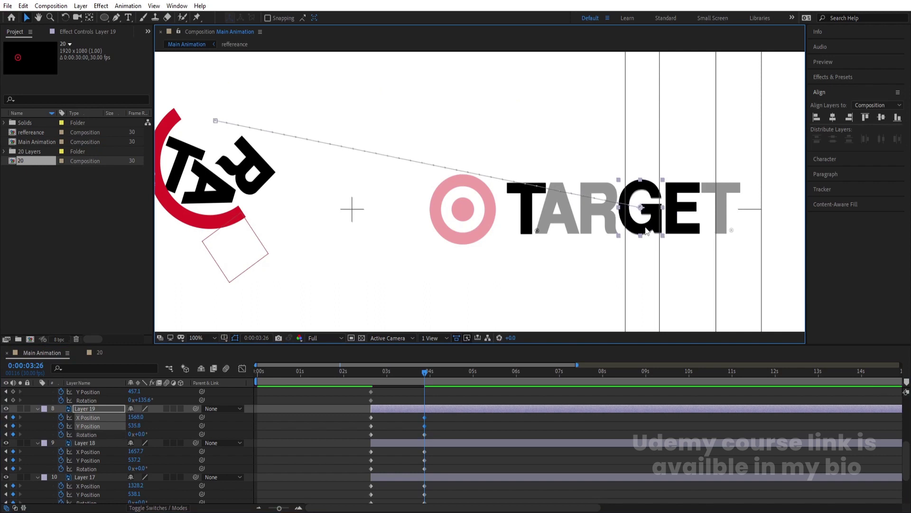
# Step: Move Layer 17's T at 3:26 onto the reference logo's last T, at about X 1739, Y 538
pyautogui.scroll(-2, 593, 281)
pyautogui.click(465, 476)
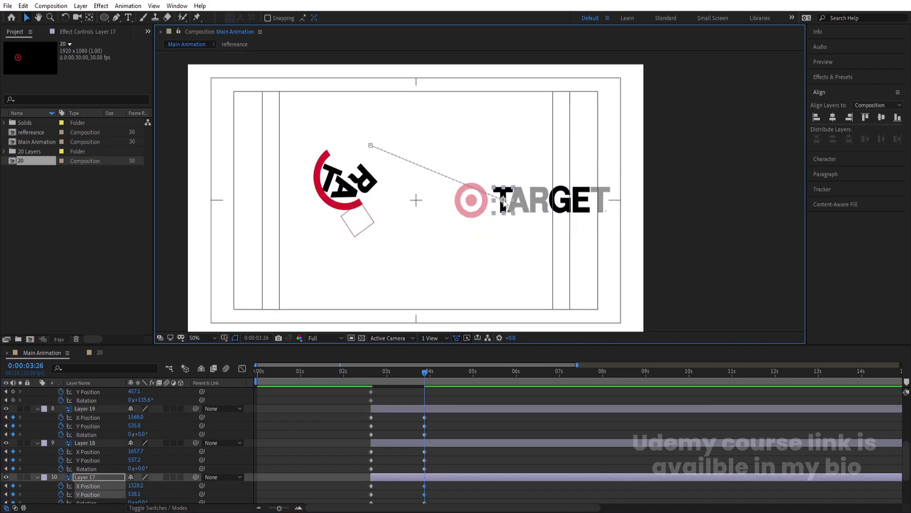
pyautogui.scroll(-1, 466, 451)
pyautogui.scroll(2, 509, 221)
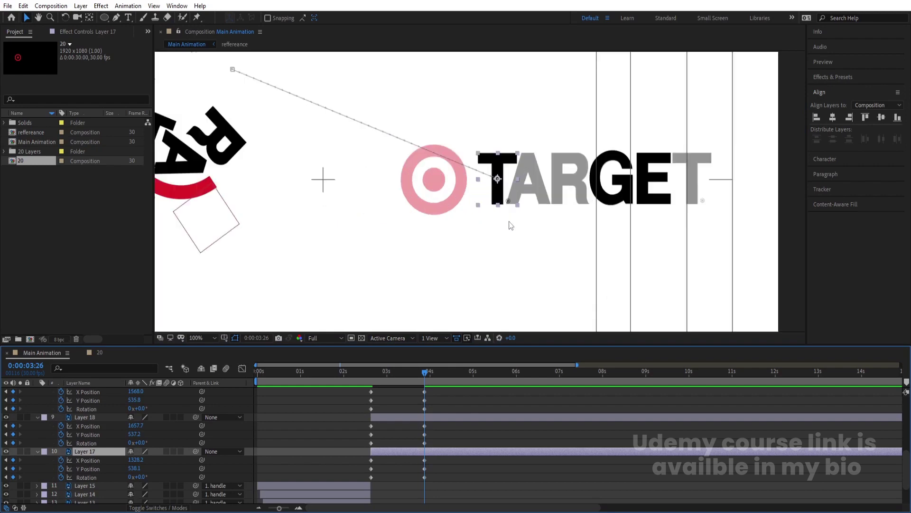
pyautogui.moveTo(505, 199); pyautogui.dragTo(697, 192)
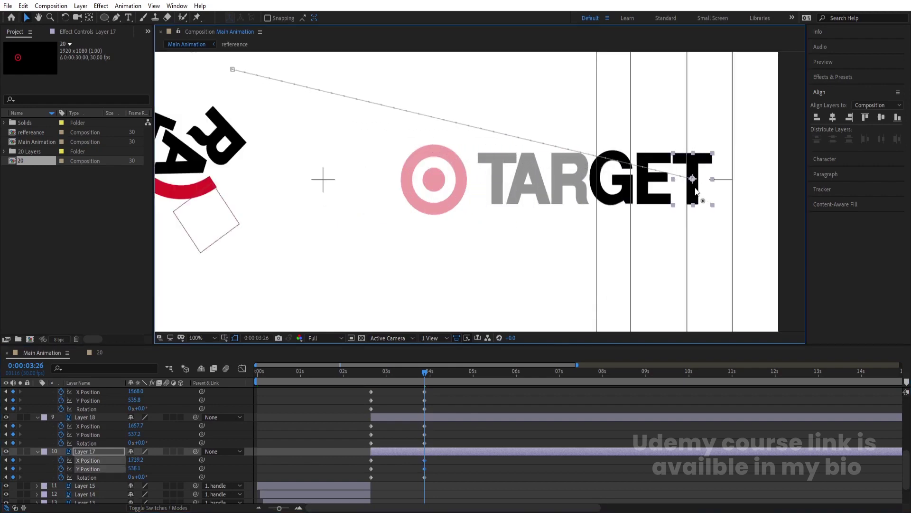
# Step: At 3:26, place Layer 20's R over the reference logo's R, at about X 1480, Y 538, with Rotation 0°
pyautogui.hotkey('ctrl', 'Up')
pyautogui.hotkey('ctrl', 'Up')
pyautogui.hotkey('ctrl', 'Up')
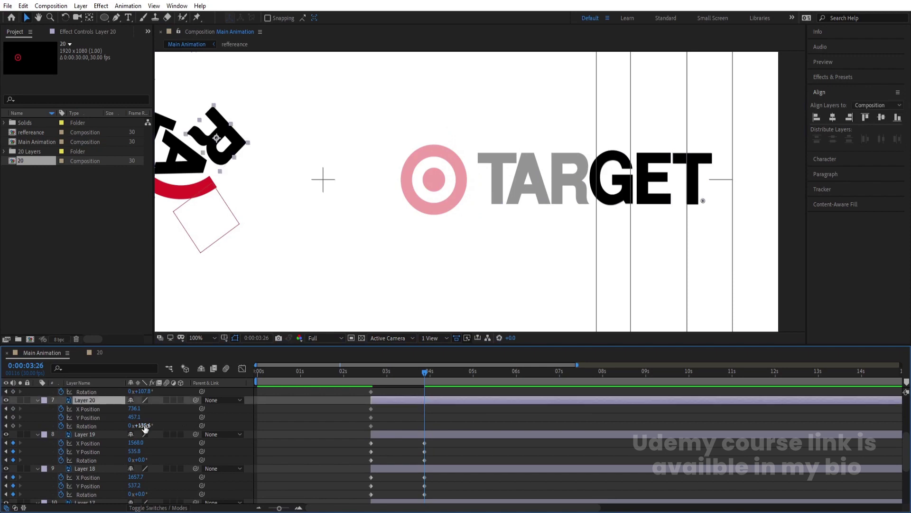
pyautogui.hotkey('ctrl', 'v')
pyautogui.moveTo(271, 156); pyautogui.dragTo(577, 191)
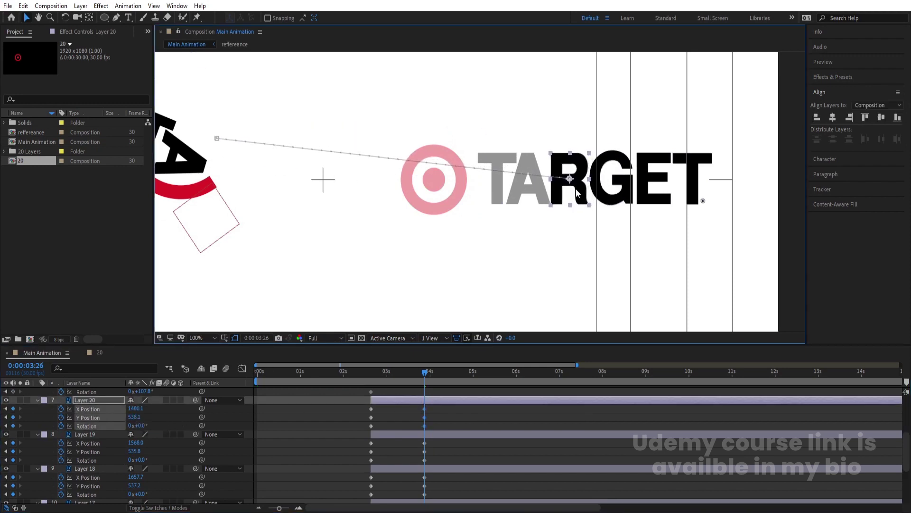
# Step: At 3:26, place Layer 21's A over the reference logo's A, at about X 1394, Y 539, with Rotation 0°
pyautogui.scroll(2, 356, 443)
pyautogui.click(407, 417)
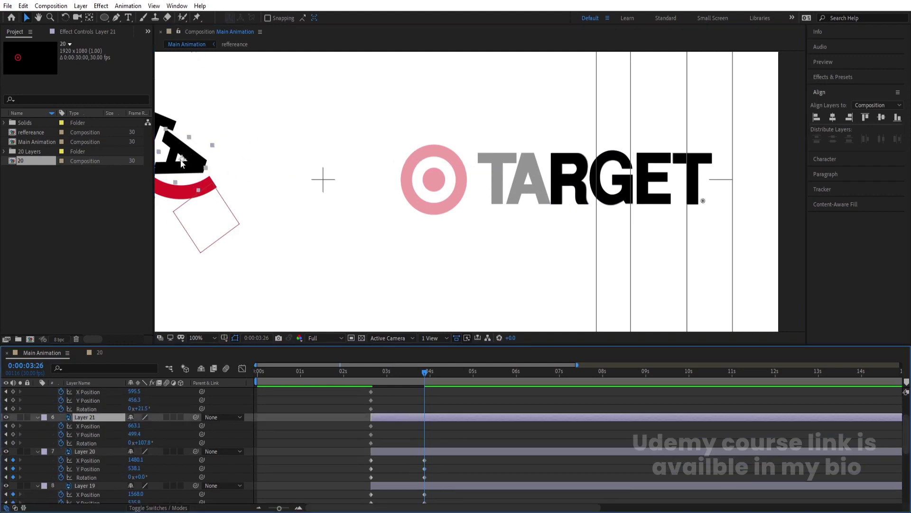
pyautogui.moveTo(182, 162); pyautogui.dragTo(543, 205)
pyautogui.click(145, 442)
pyautogui.write('0')
pyautogui.press('Return')
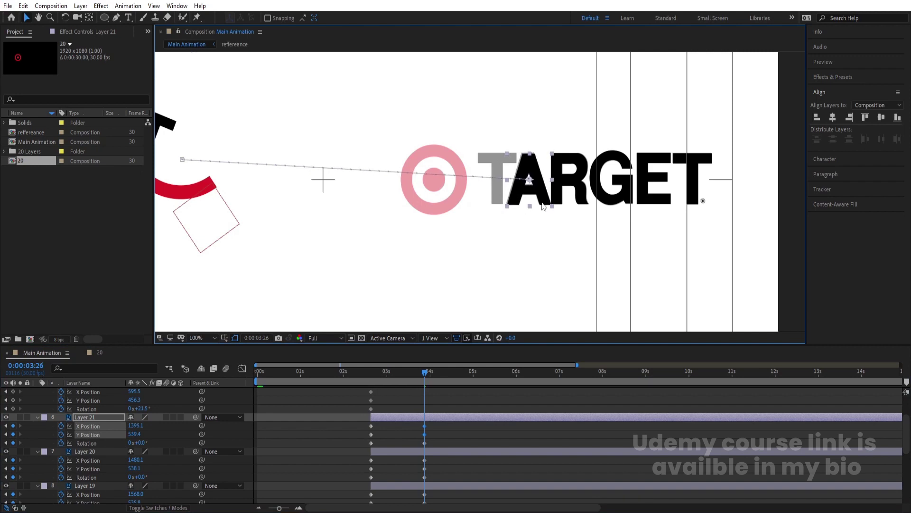
# Step: At 3:26, place Layer 22's T over the reference logo's first T, at about X 1327, Y 537, with Rotation 0°
pyautogui.scroll(3, 411, 419)
pyautogui.click(165, 123)
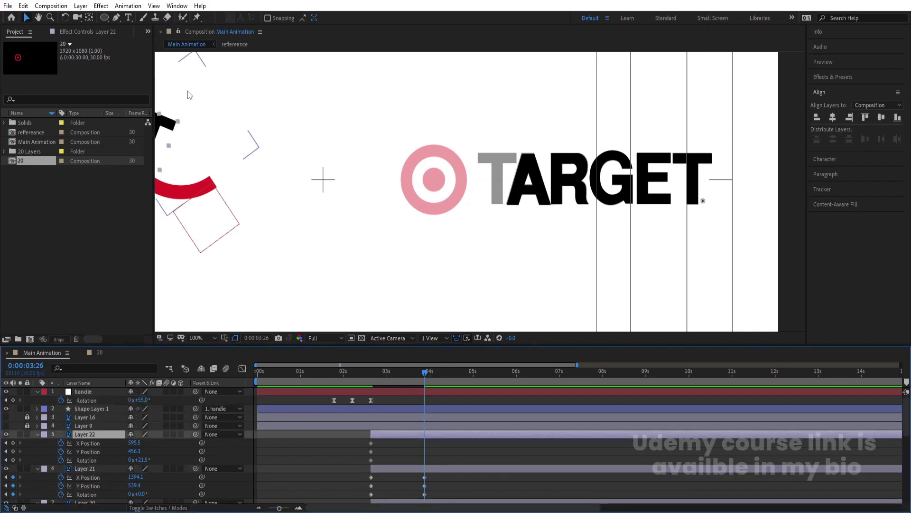
pyautogui.moveTo(166, 123); pyautogui.dragTo(495, 152)
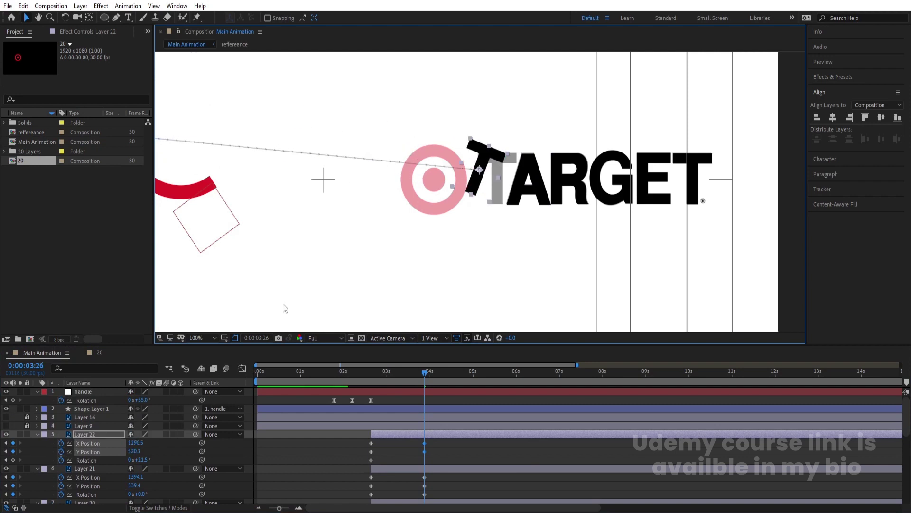
pyautogui.click(142, 460)
pyautogui.write('0')
pyautogui.moveTo(482, 191); pyautogui.dragTo(497, 194)
pyautogui.press('Up')
pyautogui.press('Up')
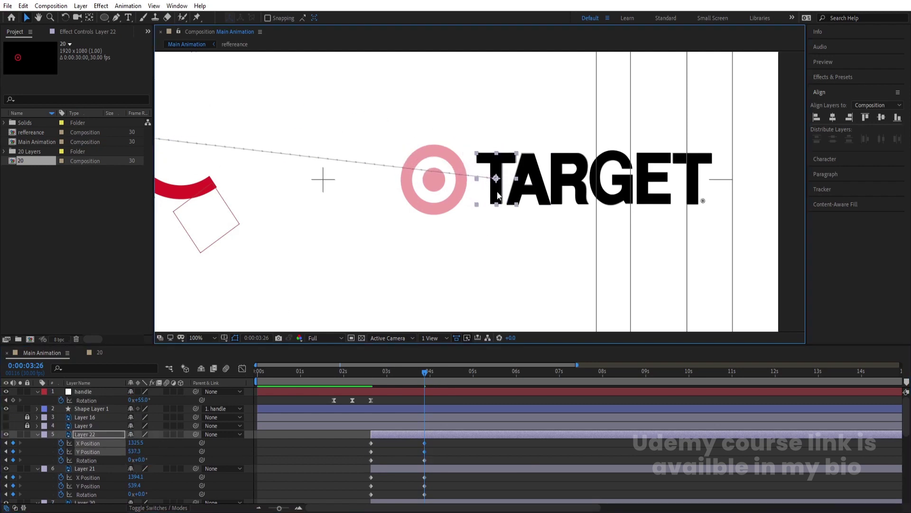
# Step: Set the Rotation of Layers 22 to 17 to one full turn (1x+0°) at 3:26
pyautogui.click(378, 374)
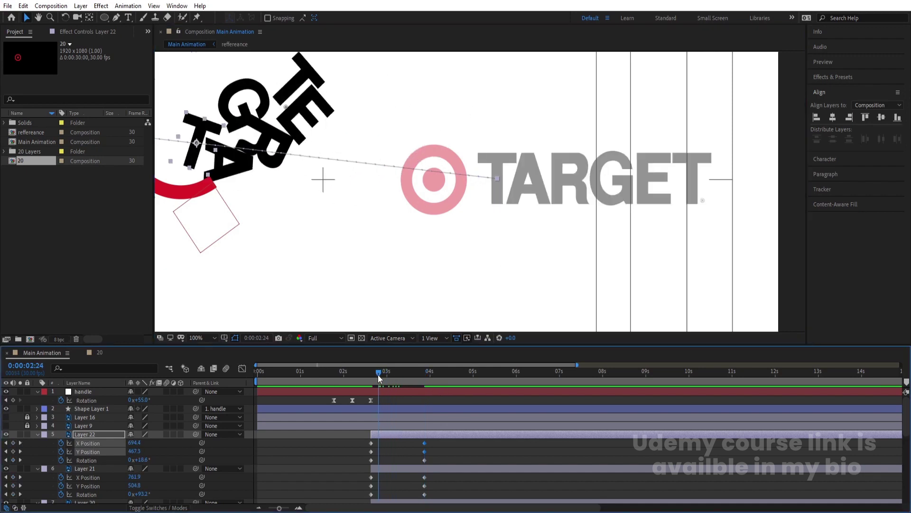
pyautogui.moveTo(378, 375); pyautogui.dragTo(422, 431)
pyautogui.click(434, 443)
pyautogui.click(428, 435)
pyautogui.scroll(-7, 429, 435)
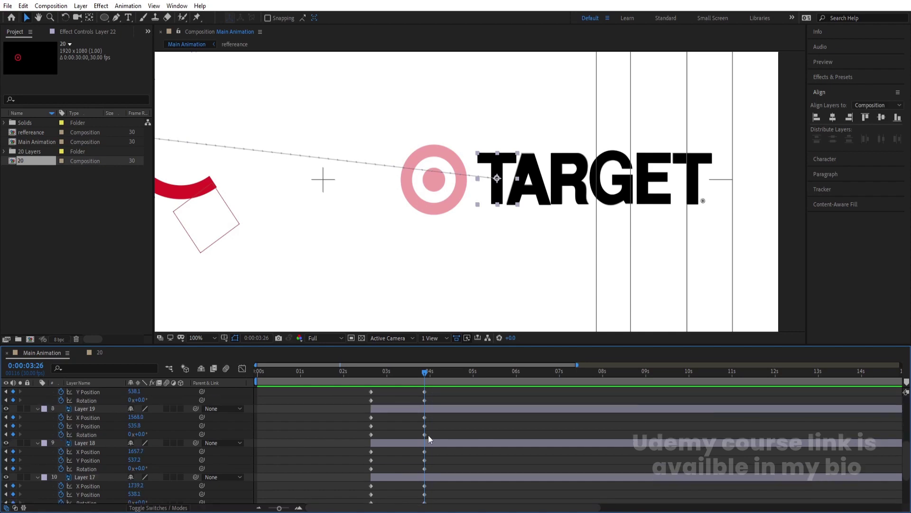
pyautogui.keyDown('shift'); pyautogui.click(413, 414); pyautogui.keyUp('shift')
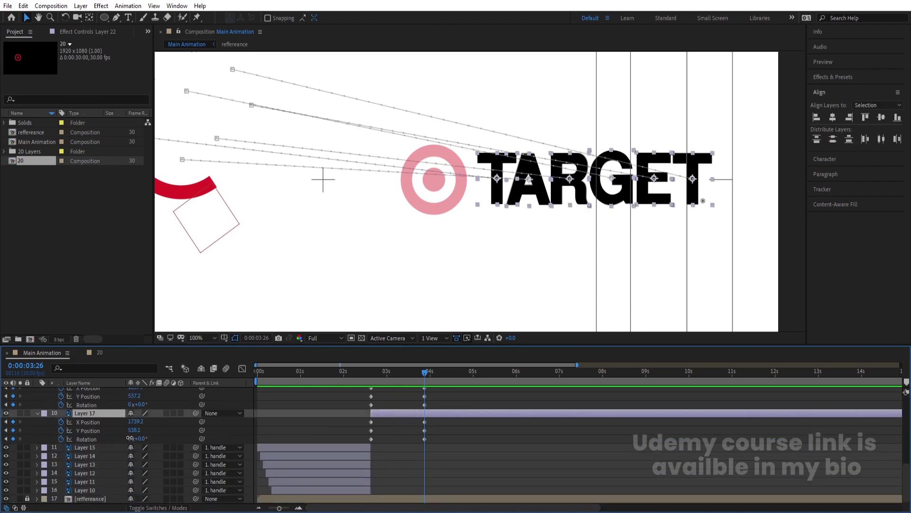
pyautogui.write('1')
pyautogui.press('Return')
pyautogui.scroll(3, 352, 429)
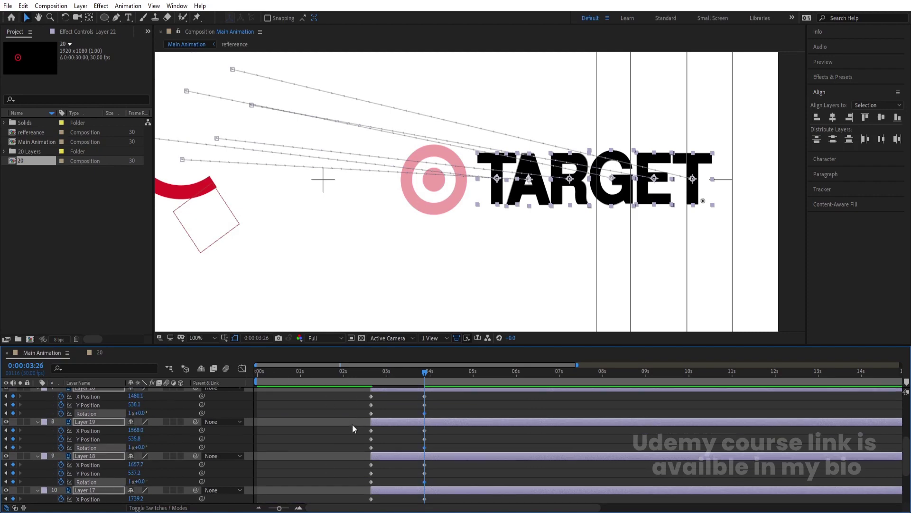
pyautogui.scroll(3, 142, 456)
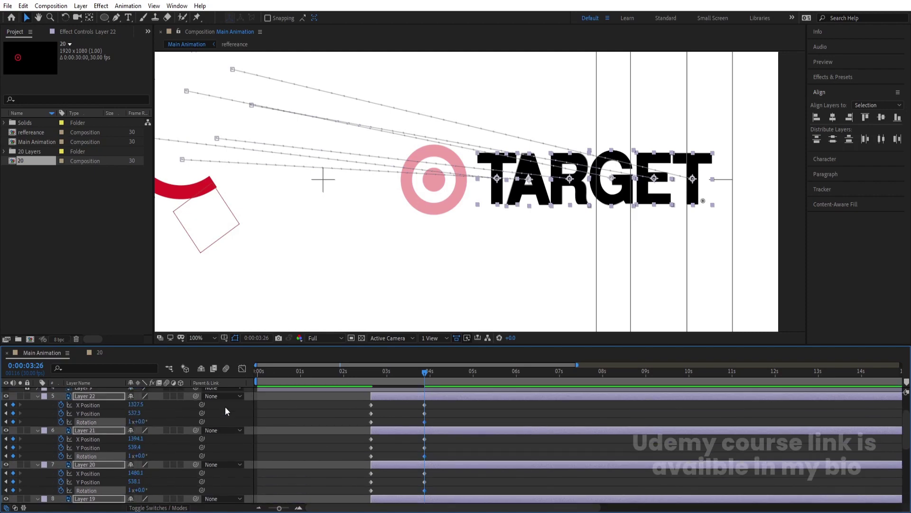
# Step: Preview the throw and raise Layers 22 to 17 together at 3:07, bringing Layer 22's Y Position to about 249
pyautogui.click(372, 377)
pyautogui.press('space')
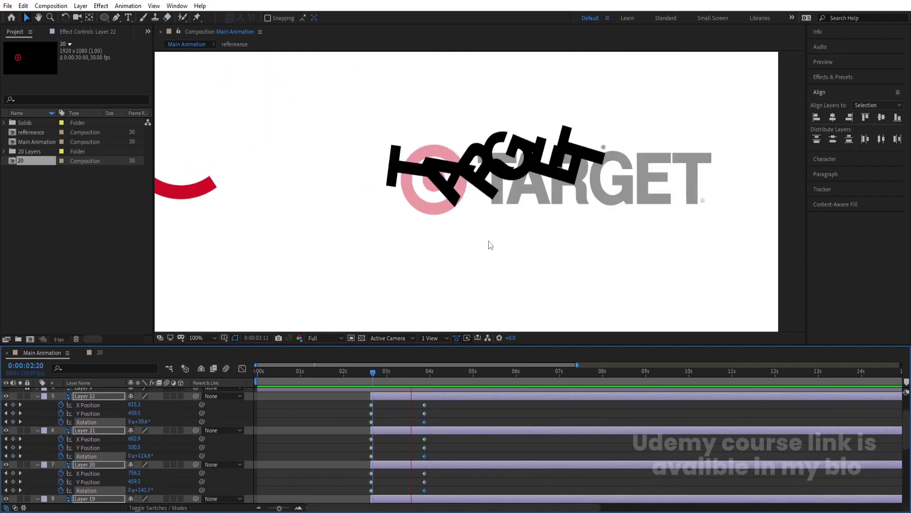
pyautogui.moveTo(431, 374); pyautogui.dragTo(398, 377)
pyautogui.press(',')
pyautogui.press(',')
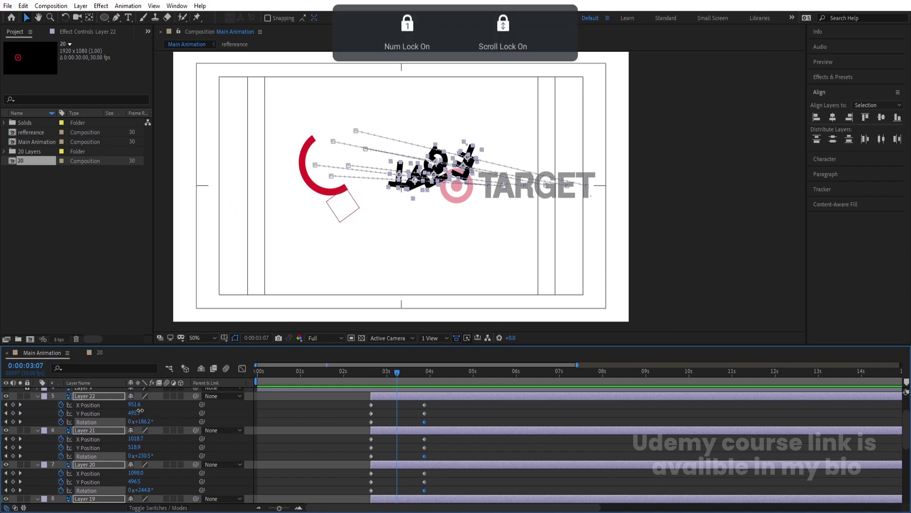
pyautogui.moveTo(143, 416); pyautogui.dragTo(118, 414)
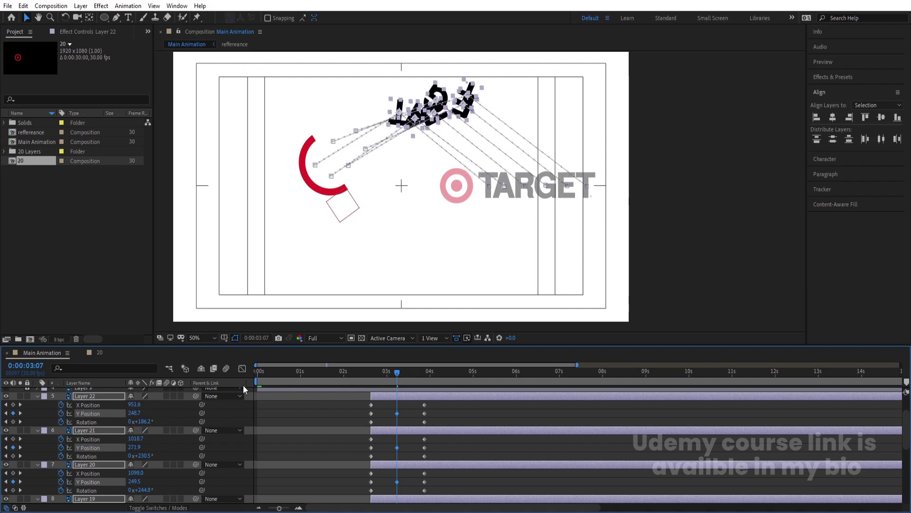
# Step: Add a bounce to Layers 22 to 17: landed Y Position keyframes at 4:12 and raised ones at 4:04, about 471 on Layer 22
pyautogui.moveTo(397, 377); pyautogui.dragTo(424, 383)
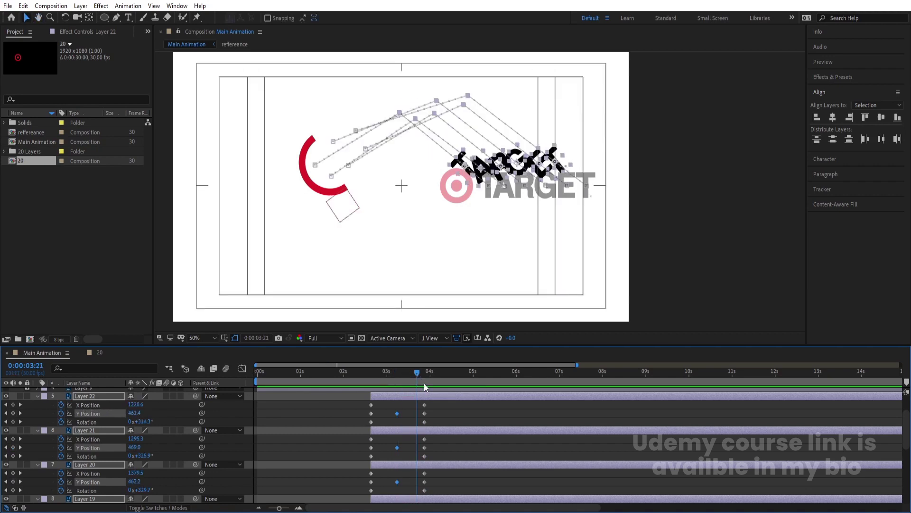
pyautogui.press('=')
pyautogui.press('=')
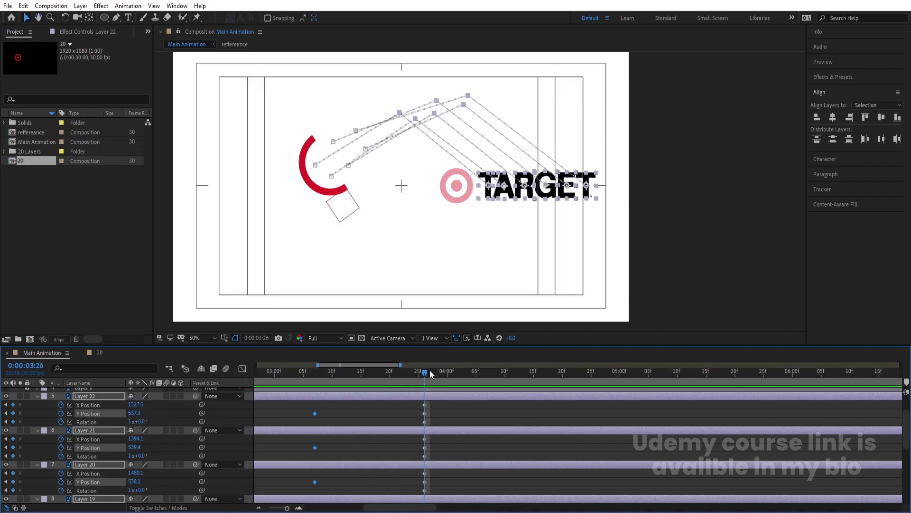
pyautogui.click(517, 386)
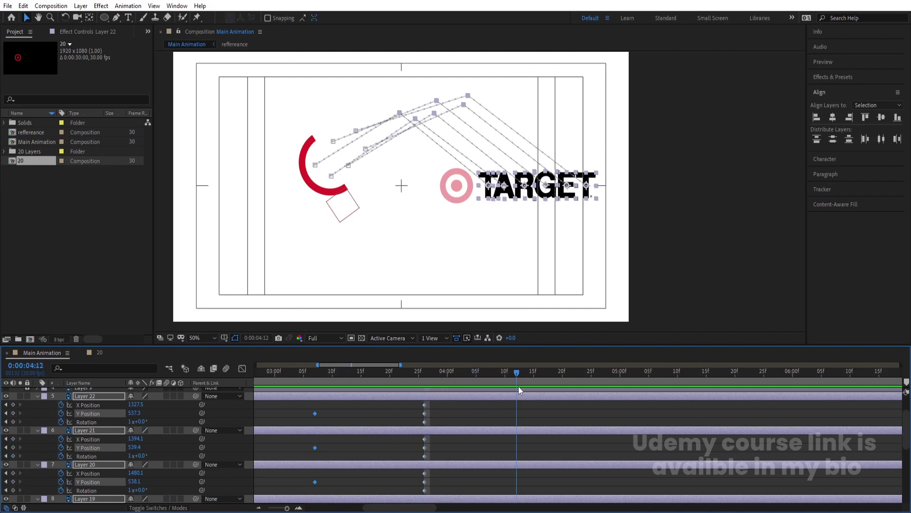
pyautogui.click(13, 413)
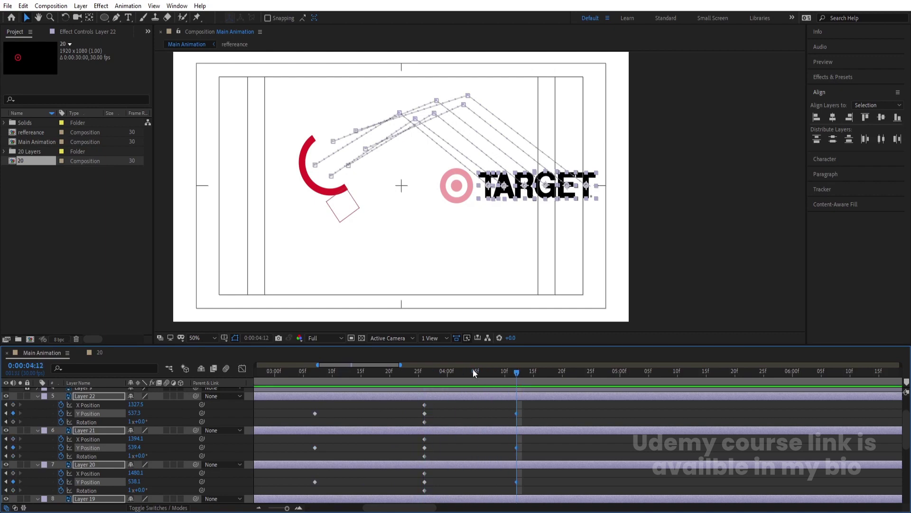
pyautogui.moveTo(137, 412)
pyautogui.mouseDown()
pyautogui.moveTo(113, 412)
pyautogui.moveTo(126, 413)
pyautogui.mouseUp()
pyautogui.press('-')
pyautogui.press('-')
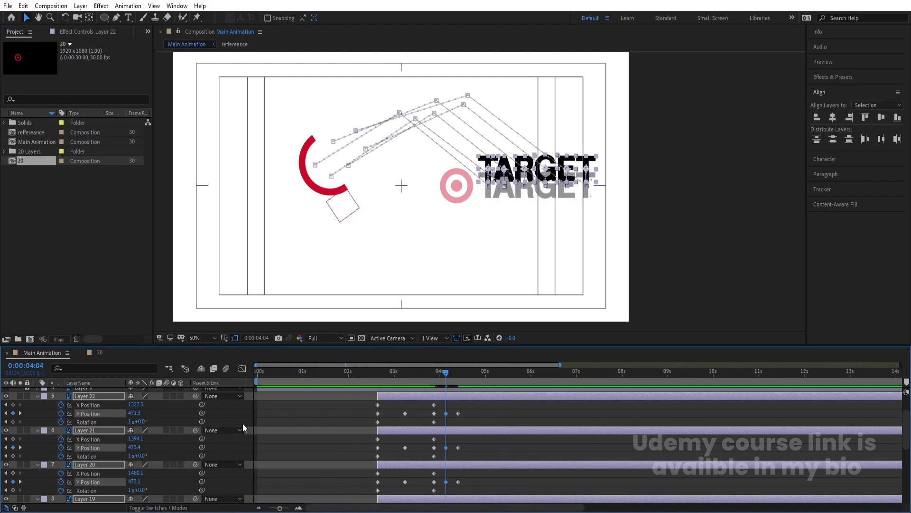
# Step: Filter the timeline properties by "y" and apply Easy Ease to all Y Position keyframes of Layers 22 to 17
pyautogui.click(82, 368)
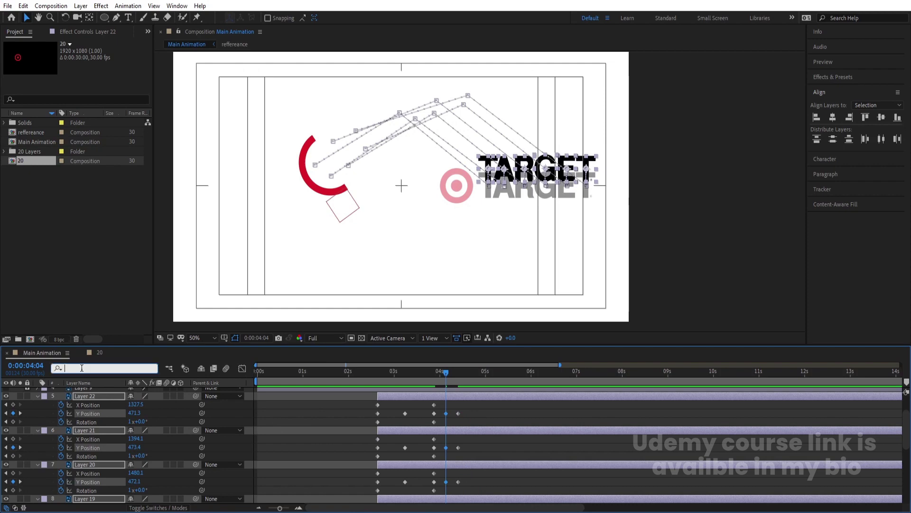
pyautogui.write('y')
pyautogui.scroll(-7, 441, 455)
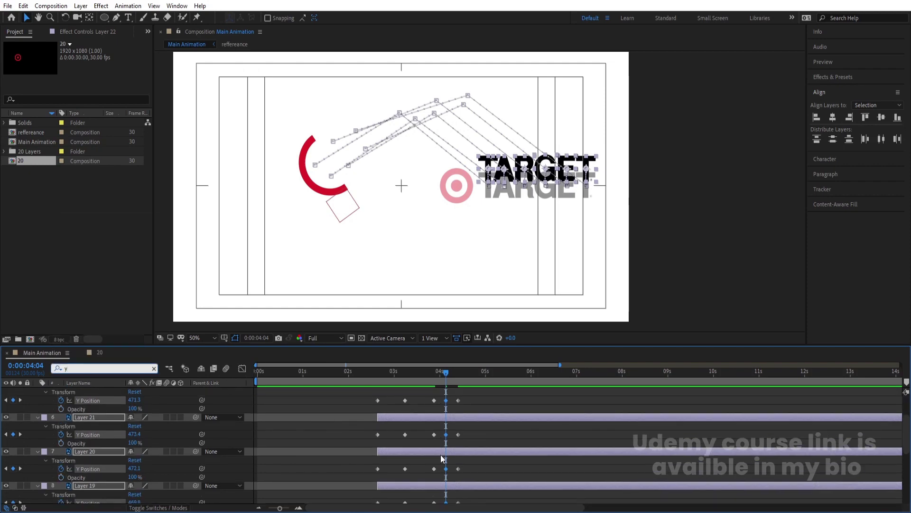
pyautogui.moveTo(469, 441); pyautogui.dragTo(336, 399)
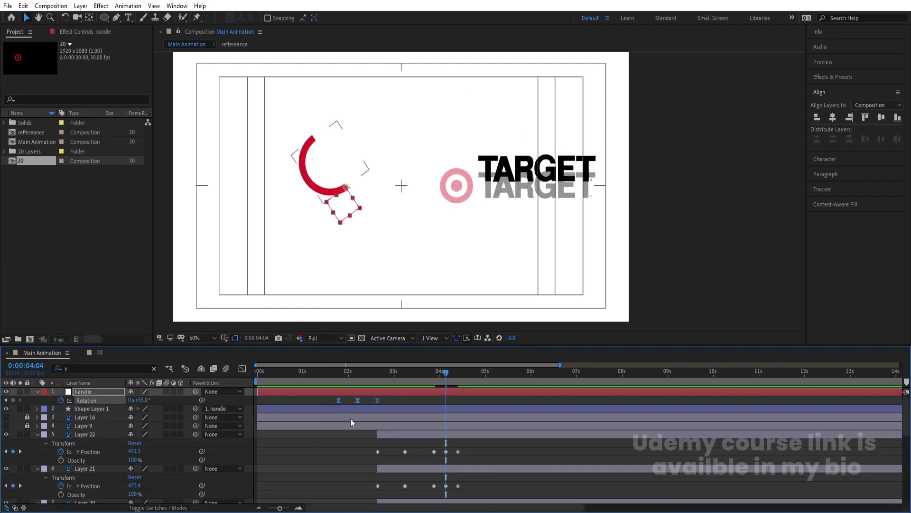
pyautogui.moveTo(360, 437); pyautogui.dragTo(540, 498)
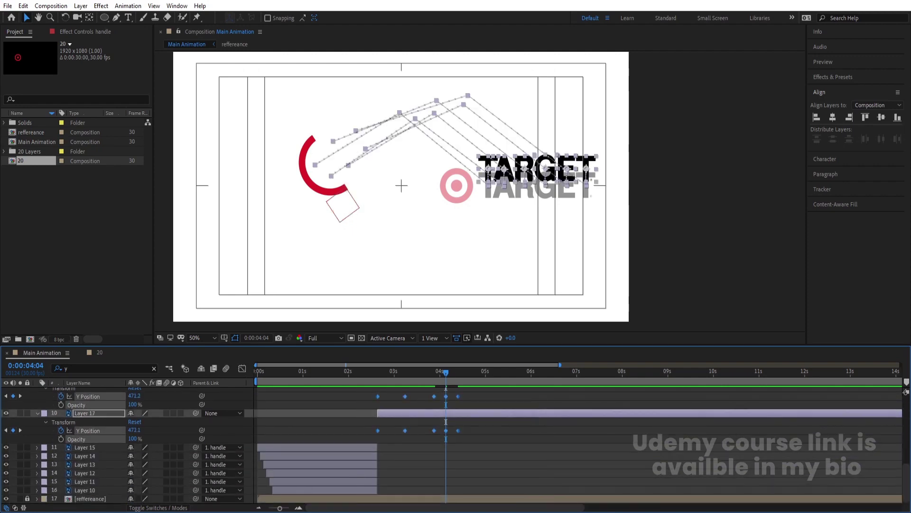
pyautogui.press('F9')
pyautogui.scroll(6, 515, 457)
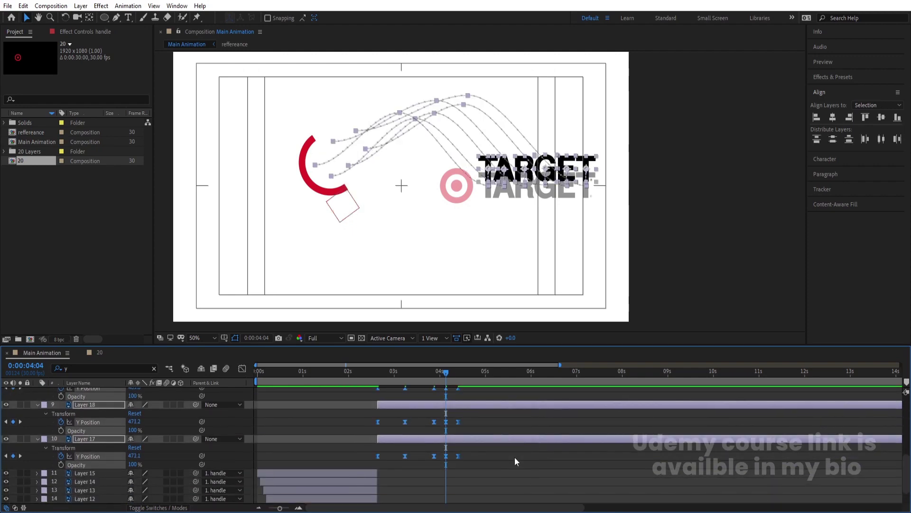
# Step: Reshape the letters' Y Position speed graph for a fast launch, a slow peak at 3:07 and a fast fall, and preview it
pyautogui.scroll(1, 515, 457)
pyautogui.click(242, 368)
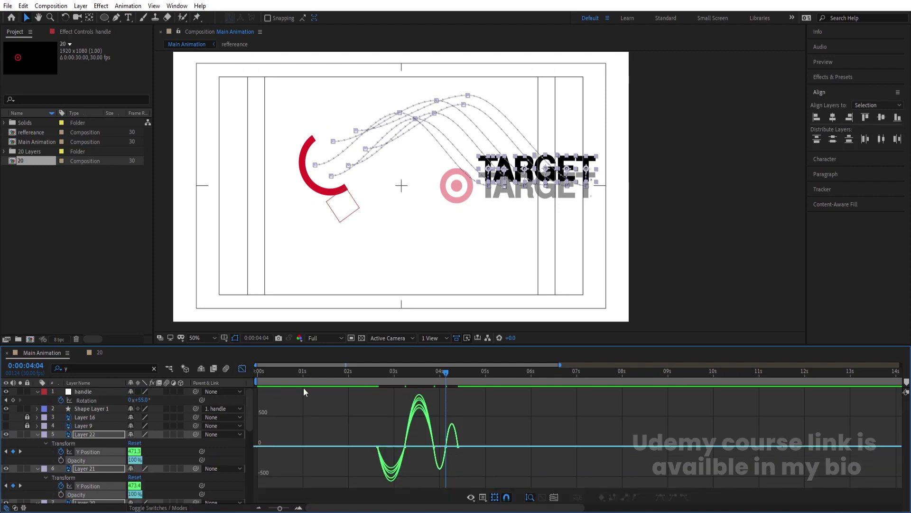
pyautogui.press('=')
pyautogui.moveTo(345, 377); pyautogui.dragTo(318, 378)
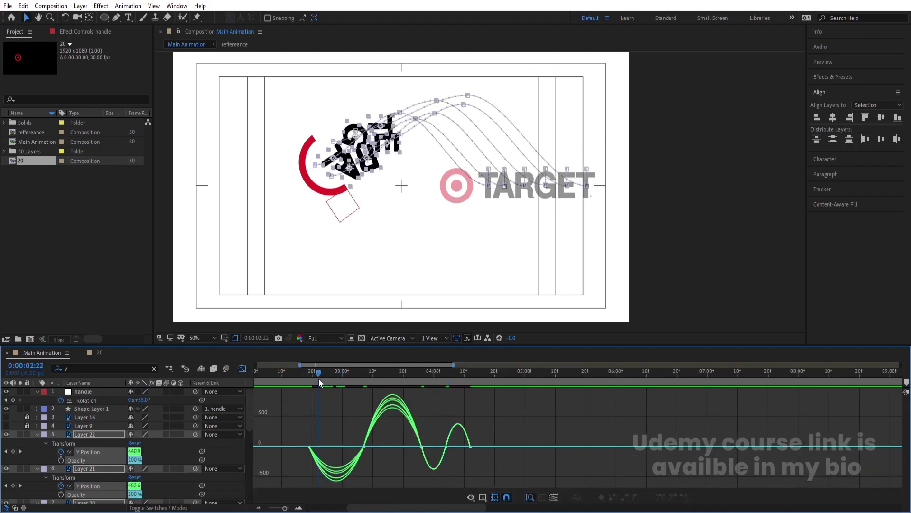
pyautogui.moveTo(383, 461); pyautogui.dragTo(400, 431)
pyautogui.moveTo(321, 426); pyautogui.dragTo(313, 449)
pyautogui.click(290, 373)
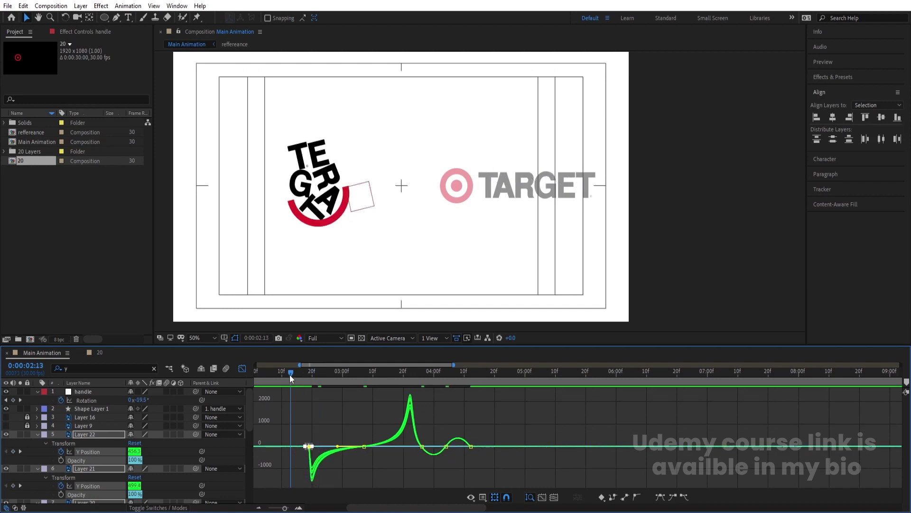
pyautogui.press('space')
pyautogui.press('space')
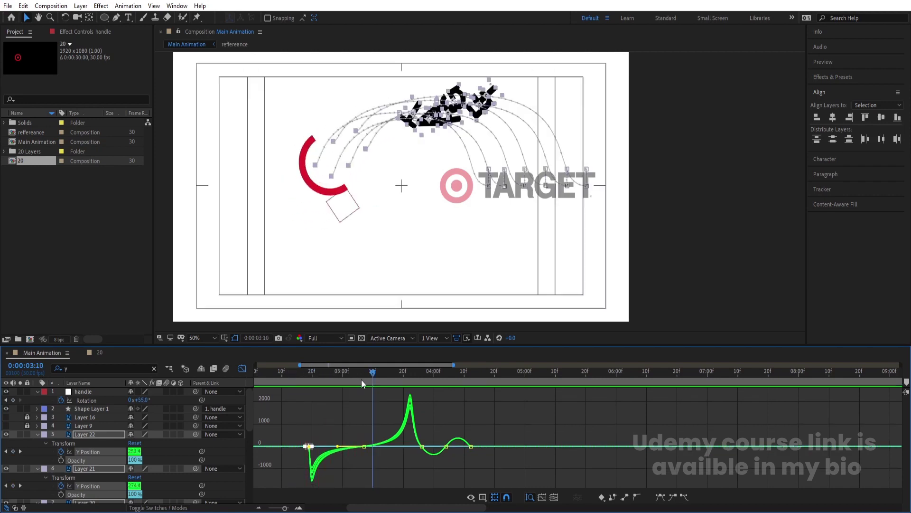
# Step: Preview the throw and reshape the bounce in the letters' Y Position speed graph for a fast rebound, a slow peak at 4:04 and a fast landing
pyautogui.moveTo(368, 382); pyautogui.dragTo(291, 372)
pyautogui.press('space')
pyautogui.press('space')
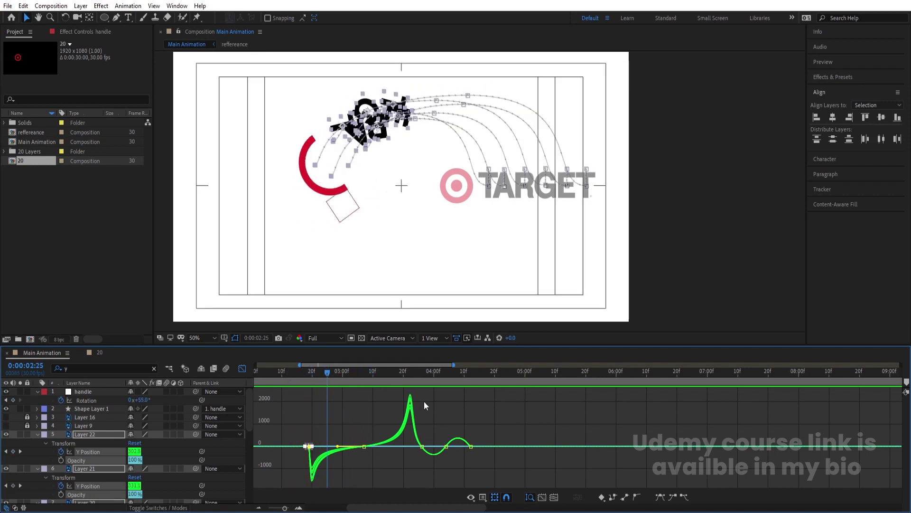
pyautogui.press('space')
pyautogui.press('space')
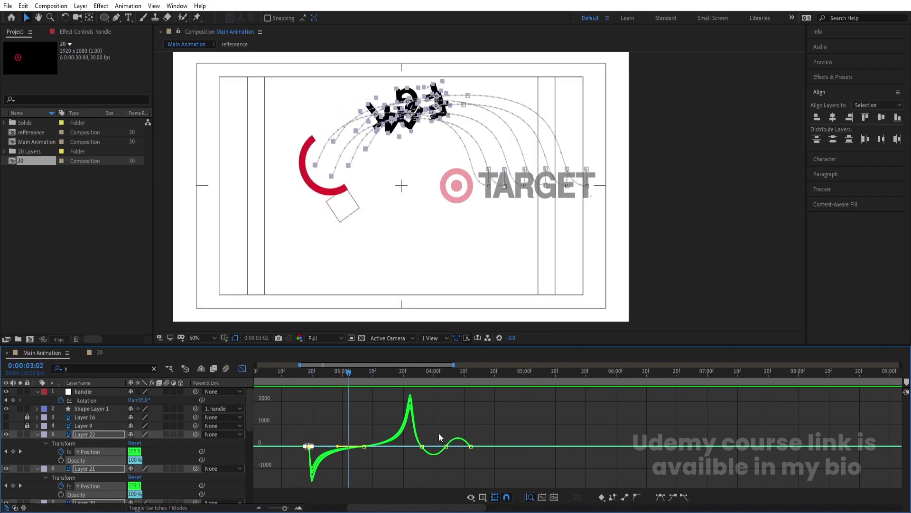
pyautogui.press('=')
pyautogui.moveTo(508, 429); pyautogui.dragTo(551, 456)
pyautogui.press('space')
pyautogui.press('space')
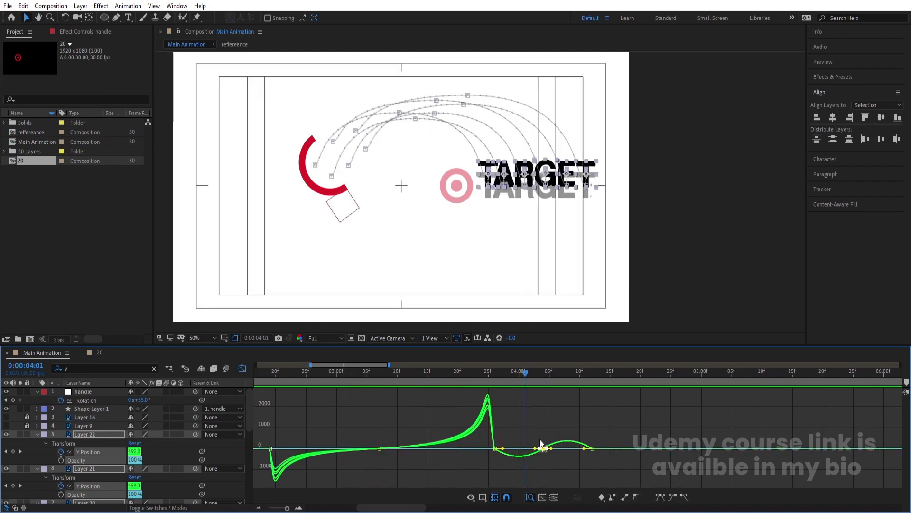
pyautogui.moveTo(535, 448); pyautogui.dragTo(578, 450)
pyautogui.click(496, 448)
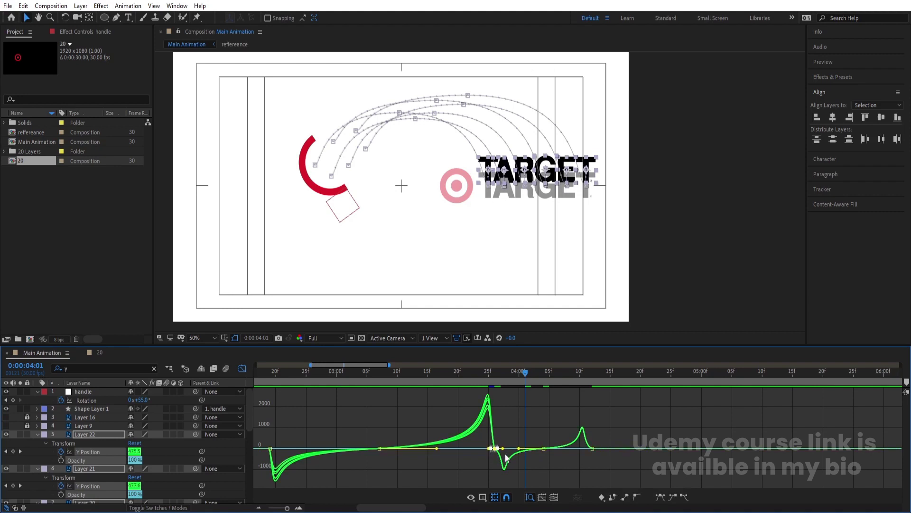
pyautogui.moveTo(503, 449); pyautogui.dragTo(497, 449)
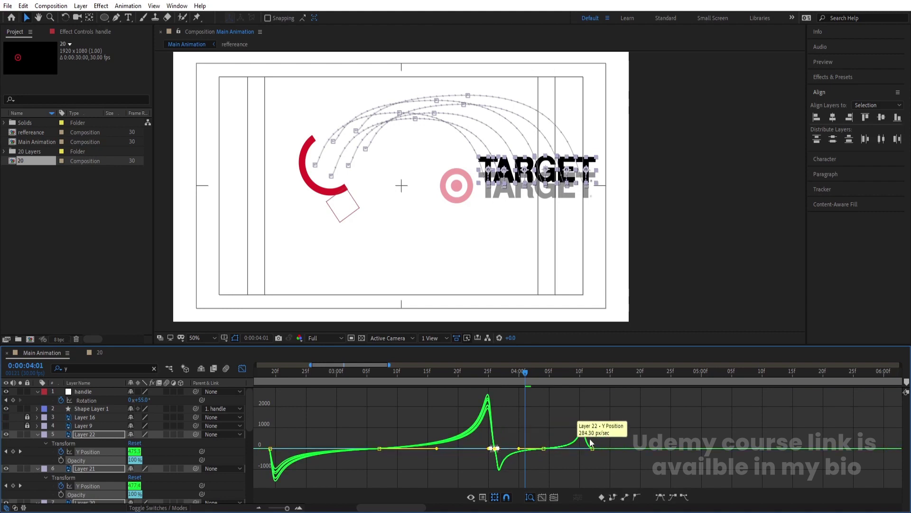
pyautogui.moveTo(606, 436); pyautogui.dragTo(589, 449)
# Step: Preview the reshaped bounce and return the timeline from the speed graph to the keyframe view
pyautogui.press('space')
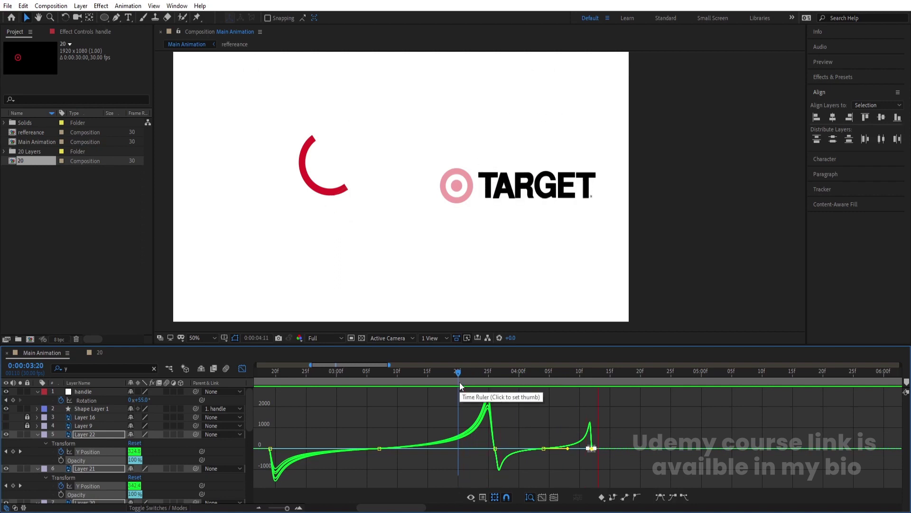
pyautogui.press('space')
pyautogui.scroll(-3, 462, 383)
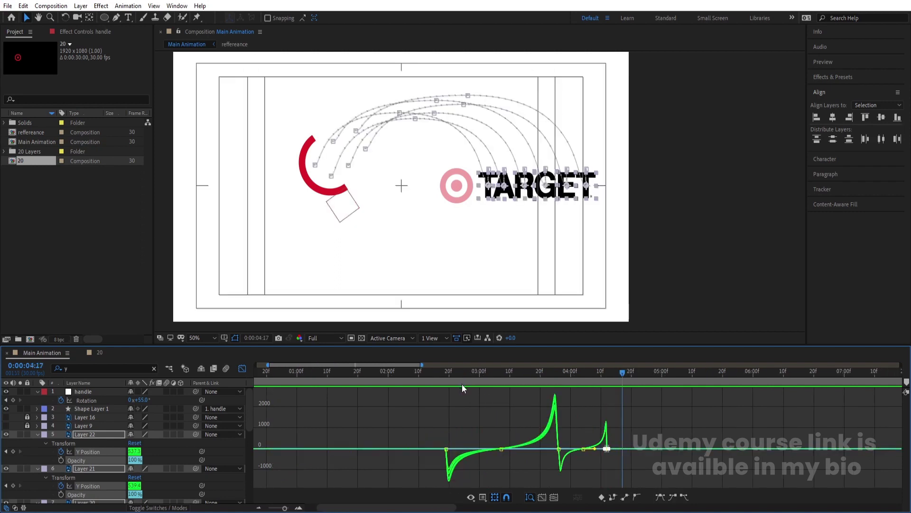
pyautogui.click(423, 375)
pyautogui.click(243, 369)
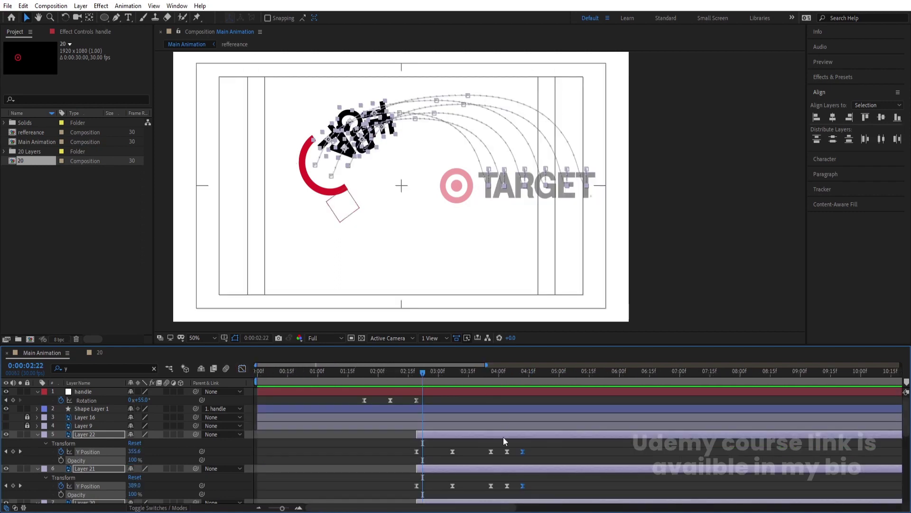
# Step: Try to compress only the Y Position keyframes of Layers 22 to 17 to a shorter duration, and undo the change
pyautogui.scroll(-6, 503, 437)
pyautogui.moveTo(546, 441); pyautogui.dragTo(373, 440)
pyautogui.moveTo(543, 446); pyautogui.dragTo(465, 467)
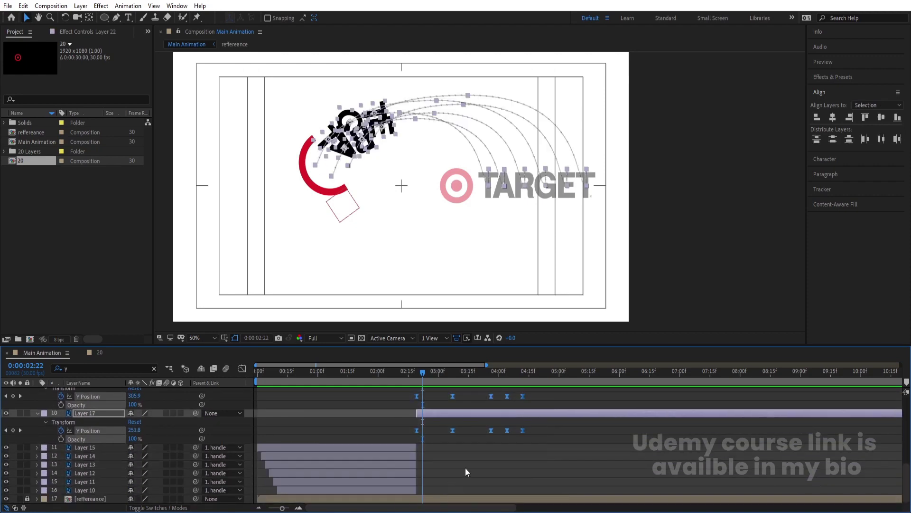
pyautogui.moveTo(522, 430); pyautogui.dragTo(489, 432)
pyautogui.press('space')
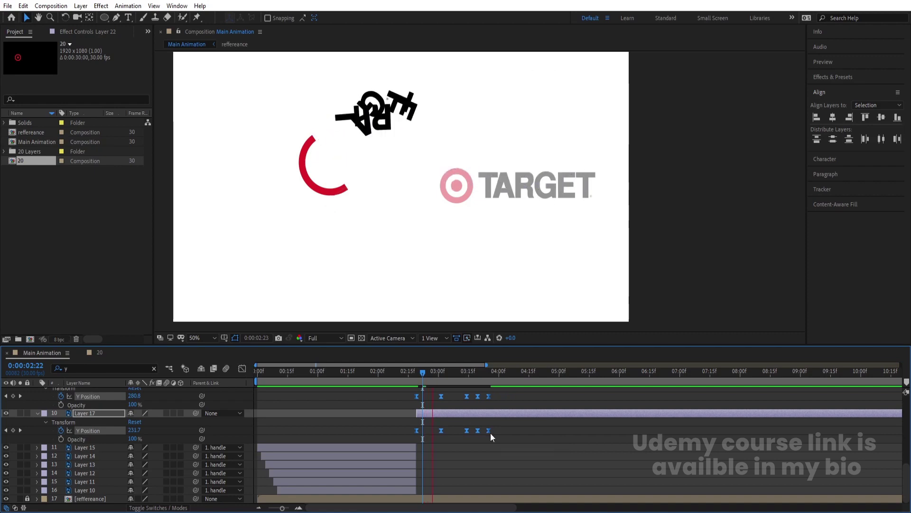
pyautogui.press('space')
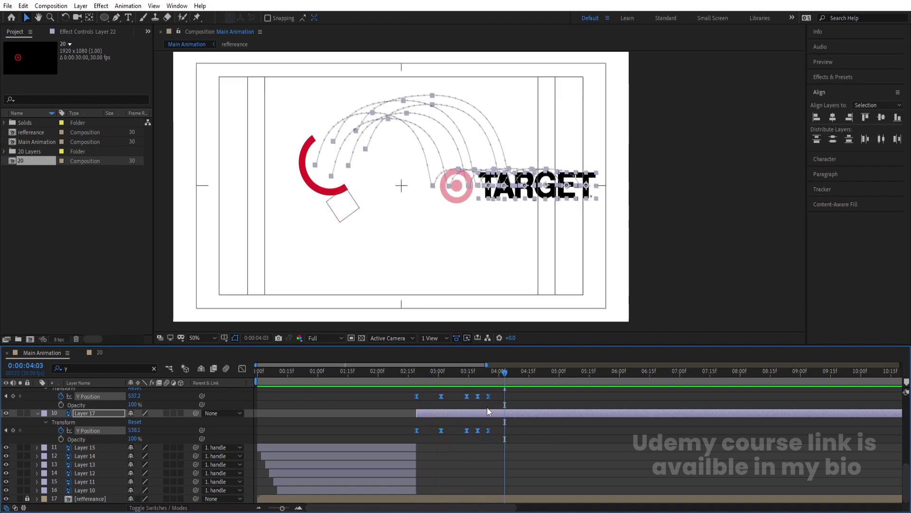
pyautogui.scroll(3, 492, 411)
pyautogui.hotkey('ctrl', 'z')
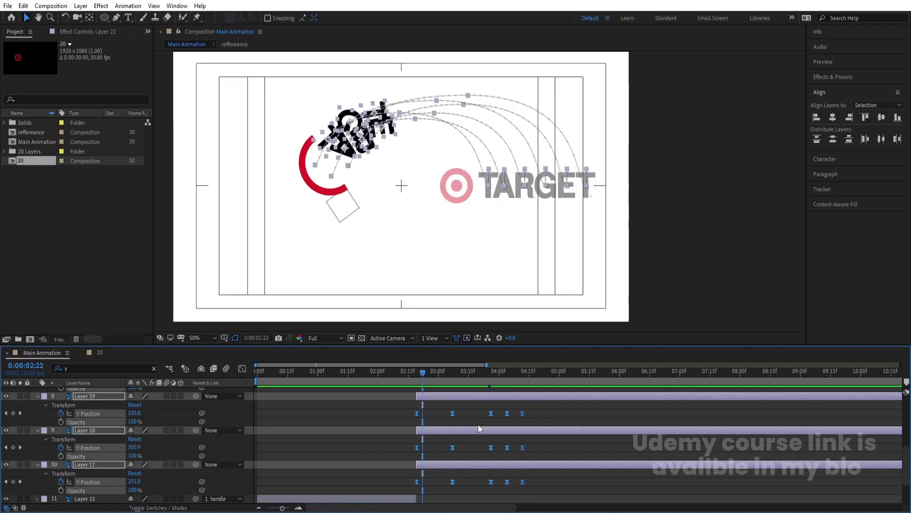
# Step: Reveal all animated properties, compress the X Position, Y Position and Rotation keyframes of Layers 22 to 17 to end at 3:22, and preview
pyautogui.click(478, 424)
pyautogui.press('u')
pyautogui.scroll(4, 478, 424)
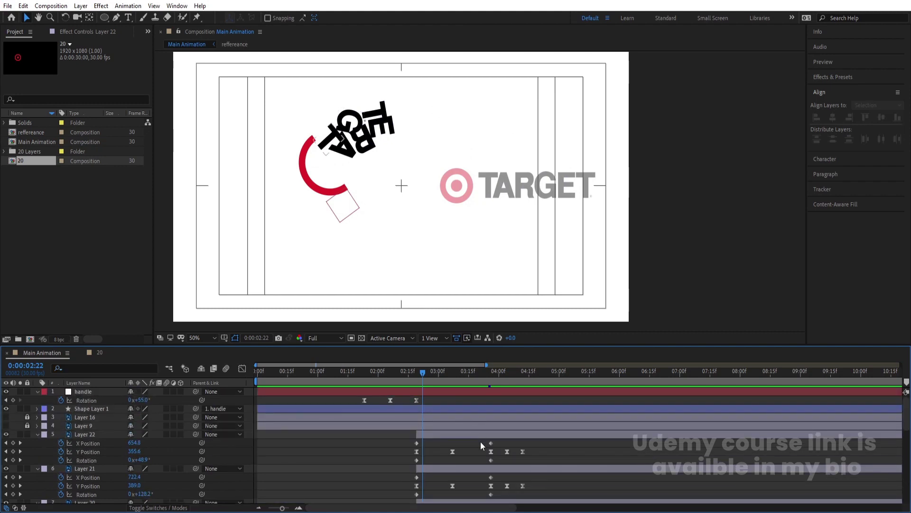
pyautogui.moveTo(426, 380); pyautogui.dragTo(412, 374)
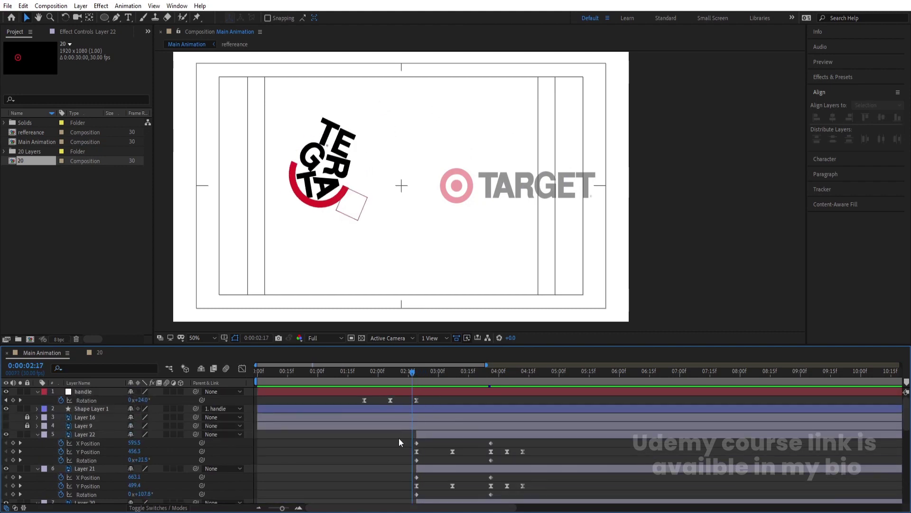
pyautogui.moveTo(398, 442); pyautogui.dragTo(483, 452)
pyautogui.press('space')
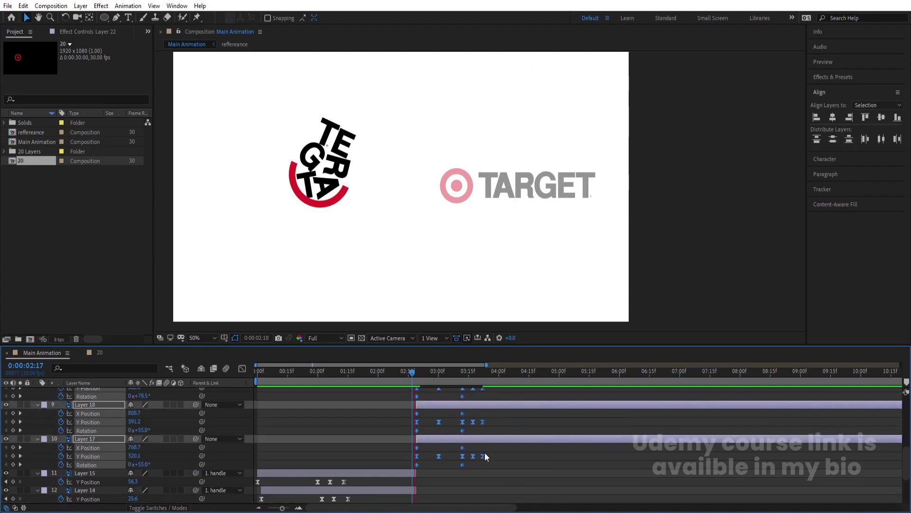
pyautogui.click(383, 379)
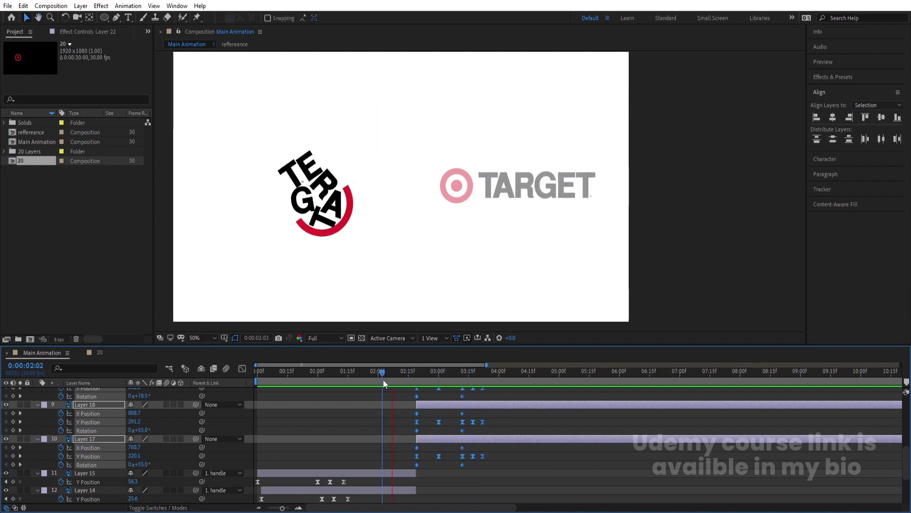
pyautogui.moveTo(384, 379); pyautogui.dragTo(457, 382)
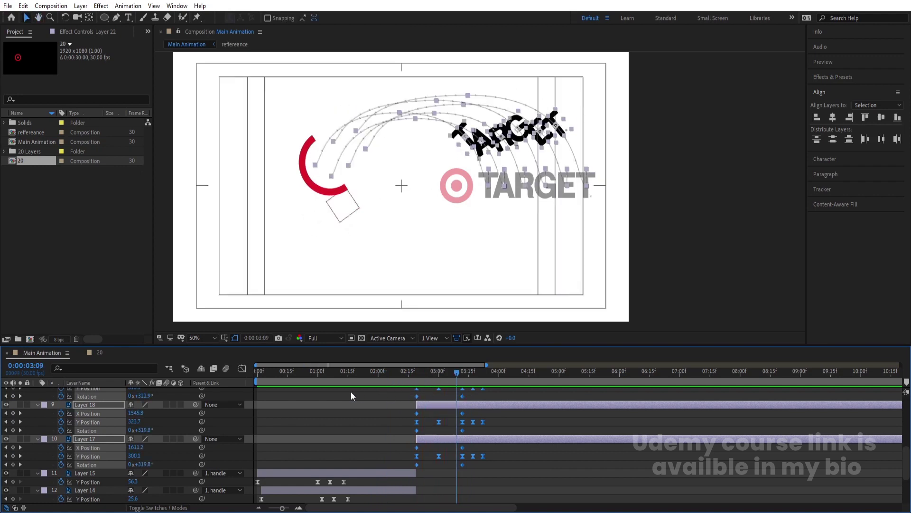
# Step: Enable motion blur on all unlocked layers and preview the letters falling and being thrown
pyautogui.click(341, 423)
pyautogui.hotkey('ctrl', 'a')
pyautogui.click(167, 438)
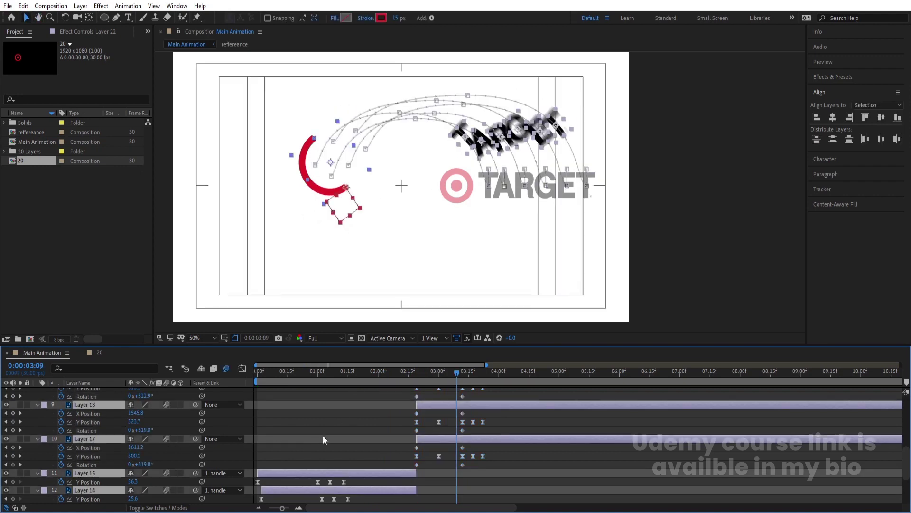
pyautogui.click(337, 425)
pyautogui.click(304, 372)
pyautogui.press('space')
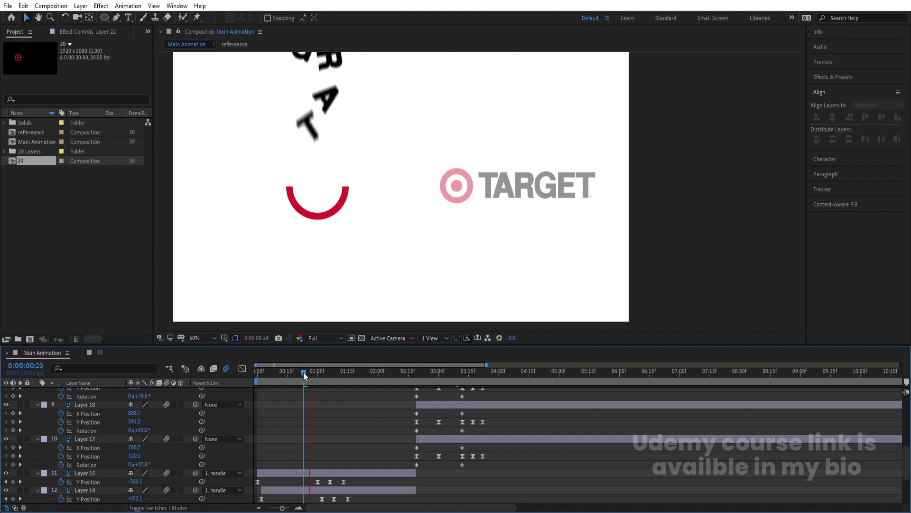
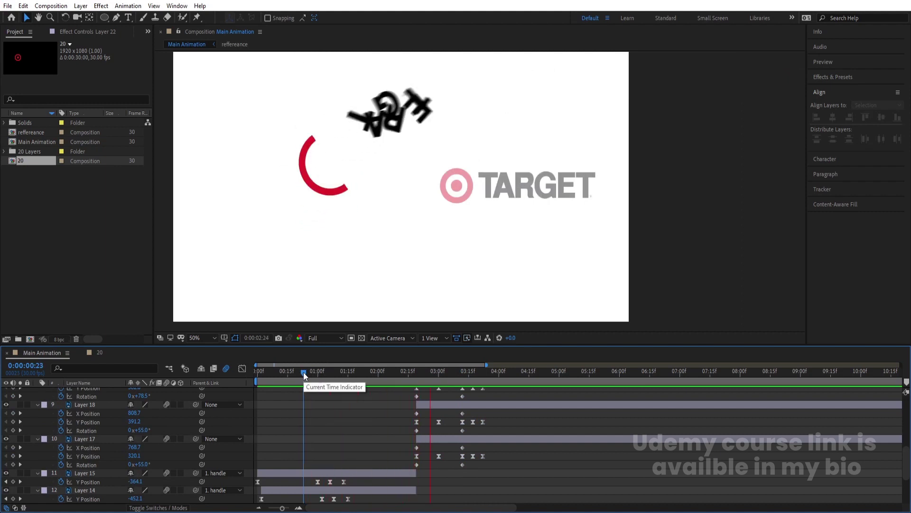
pyautogui.press('space')
pyautogui.moveTo(421, 378); pyautogui.dragTo(373, 418)
pyautogui.scroll(10, 394, 419)
pyautogui.press('space')
pyautogui.press('space')
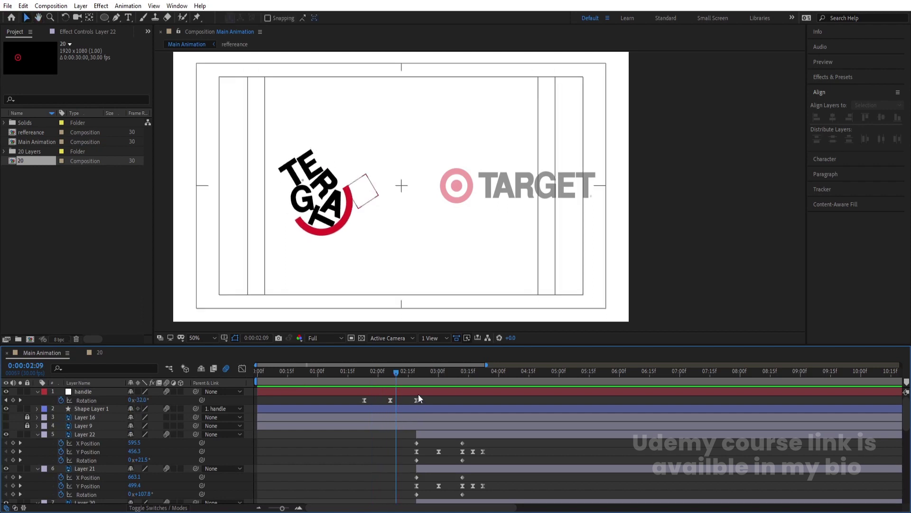
# Step: Keyframe the handle layer's Rotation at 0° at 3:02 and preview the bowl swinging back after the throw
pyautogui.click(418, 394)
pyautogui.press('space')
pyautogui.press('space')
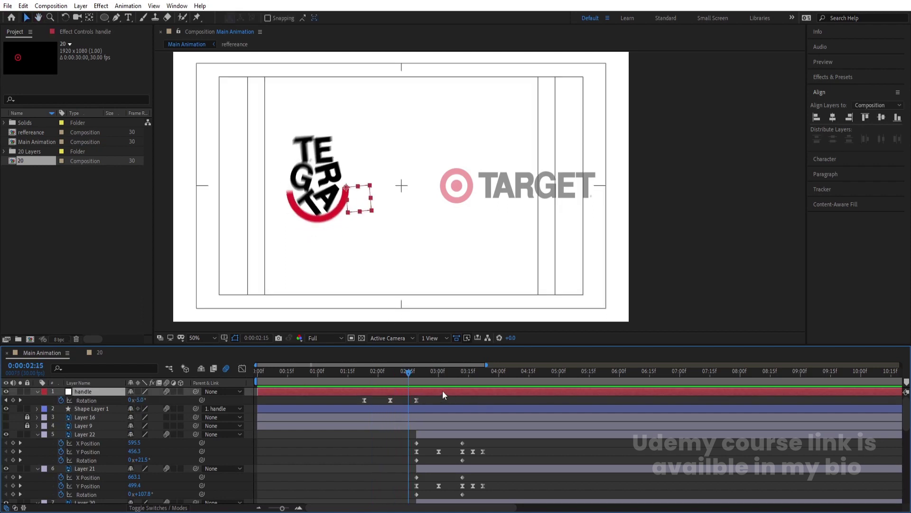
pyautogui.moveTo(409, 377); pyautogui.dragTo(443, 380)
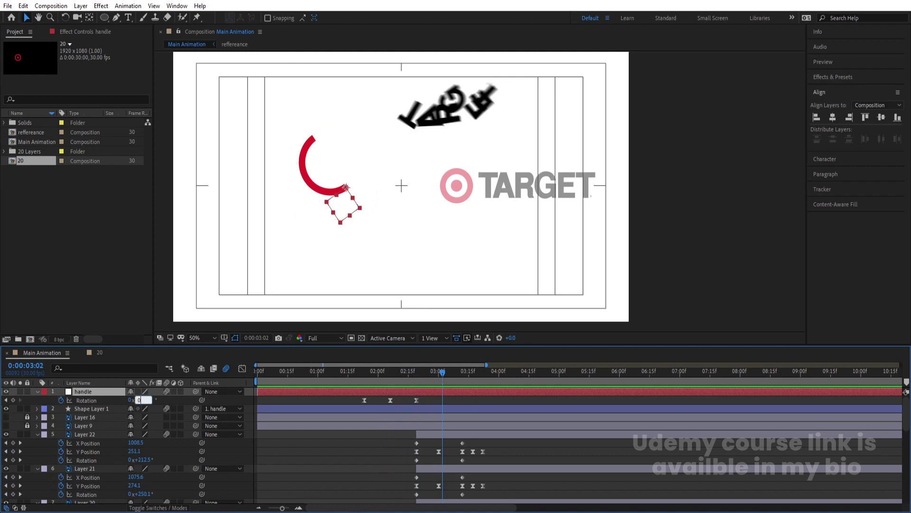
pyautogui.press('Return')
pyautogui.click(271, 366)
pyautogui.press('space')
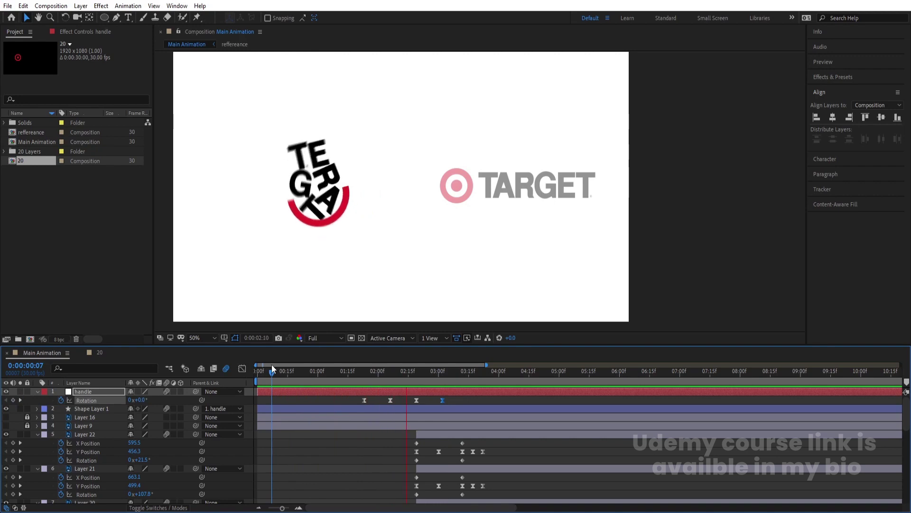
pyautogui.press('space')
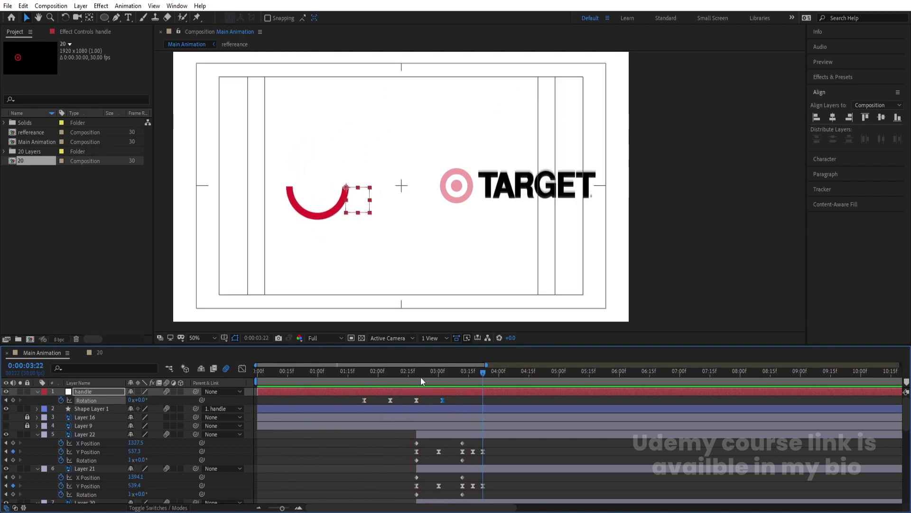
pyautogui.scroll(-1, 420, 377)
pyautogui.scroll(1, 432, 389)
pyautogui.moveTo(421, 375); pyautogui.dragTo(410, 377)
pyautogui.press('space')
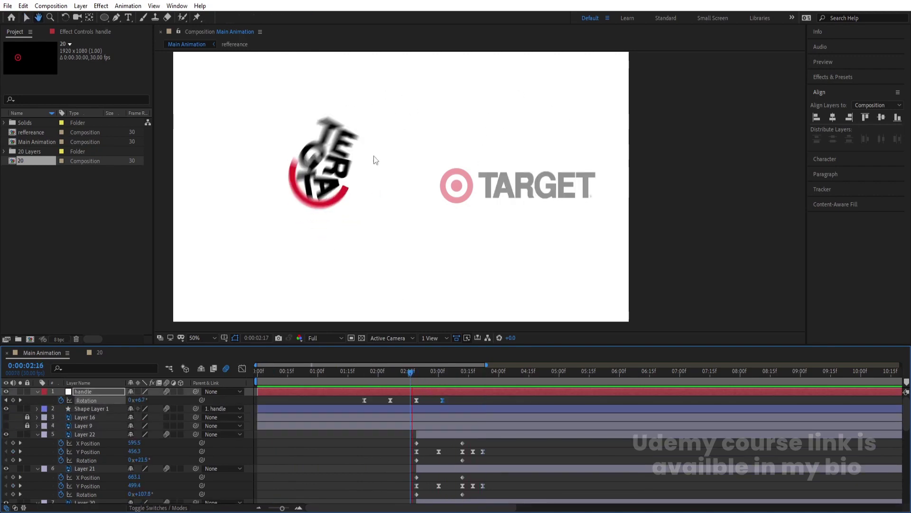
pyautogui.press('space')
pyautogui.press('space')
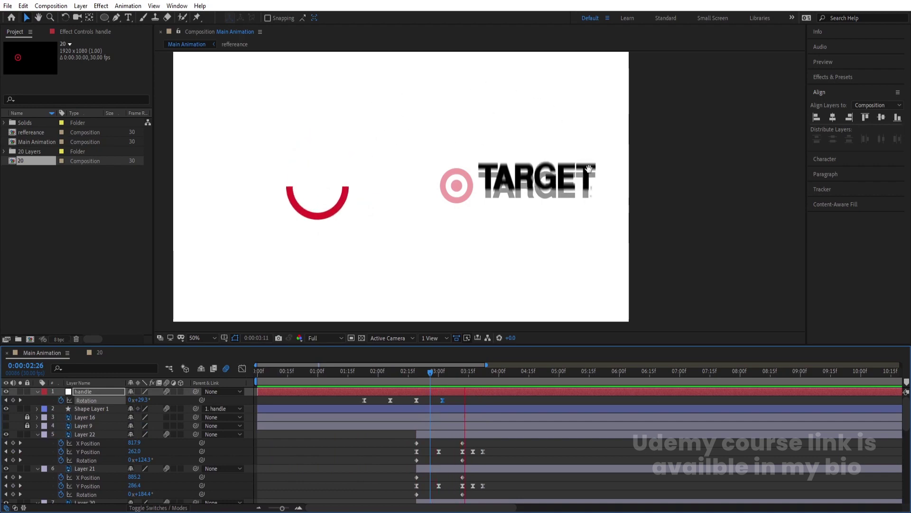
# Step: Stretch the keyframes of Layer 18 to end at about 3:26 and those of Layer 19 at about 4:00
pyautogui.scroll(-6, 496, 400)
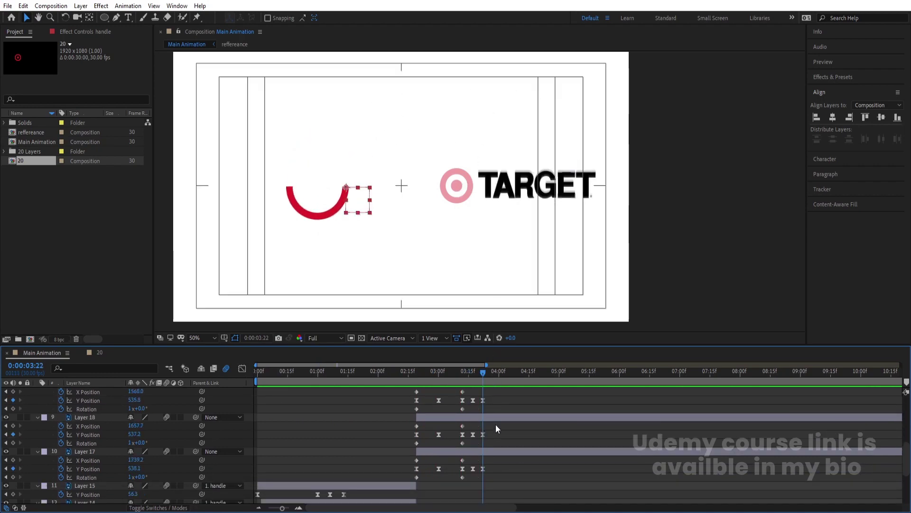
pyautogui.moveTo(497, 423); pyautogui.dragTo(409, 446)
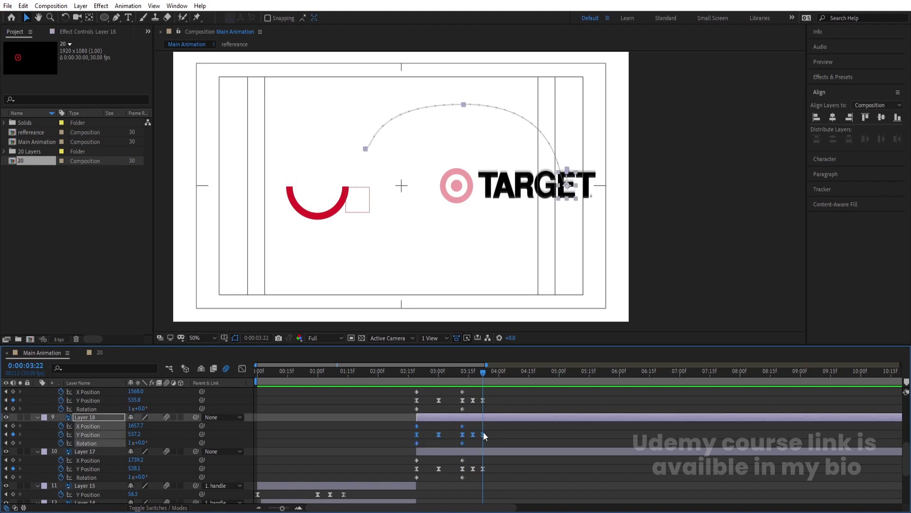
pyautogui.moveTo(483, 434); pyautogui.dragTo(409, 463)
pyautogui.scroll(2, 499, 436)
pyautogui.moveTo(483, 451); pyautogui.dragTo(498, 448)
# Step: Stretch the keyframes of Layers 20, 21 and 22 progressively longer, ending Layer 21 at 4:09 and Layer 22 at about 4:13
pyautogui.moveTo(494, 408); pyautogui.dragTo(411, 429)
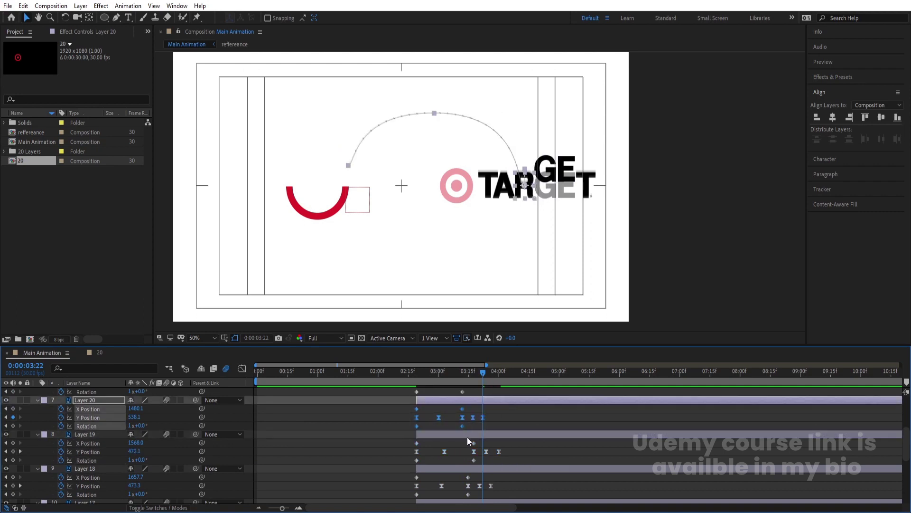
pyautogui.moveTo(483, 416); pyautogui.dragTo(409, 450)
pyautogui.scroll(3, 506, 421)
pyautogui.moveTo(483, 434); pyautogui.dragTo(411, 462)
pyautogui.scroll(3, 509, 431)
pyautogui.moveTo(483, 451); pyautogui.dragTo(525, 452)
# Step: Preview the staggered throw and landing of the letters from the start and clear the layer selection
pyautogui.click(406, 378)
pyautogui.press('space')
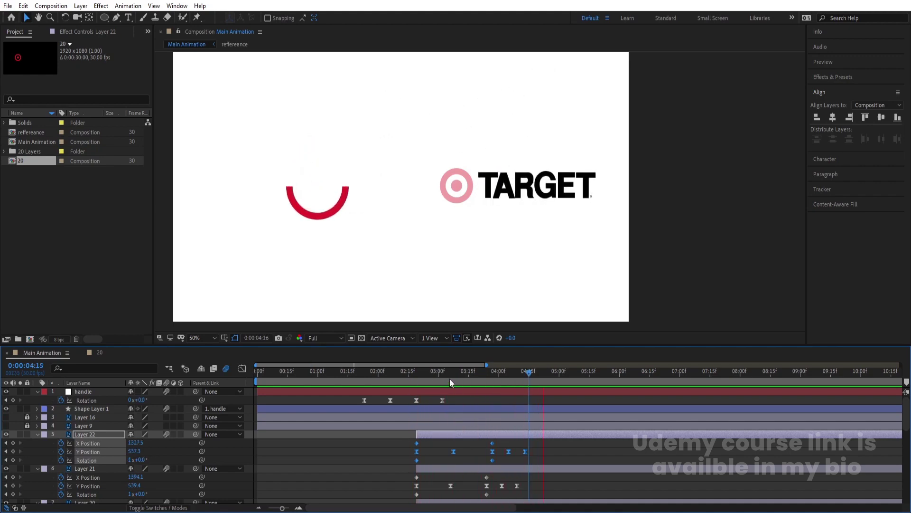
pyautogui.moveTo(449, 378); pyautogui.dragTo(258, 392)
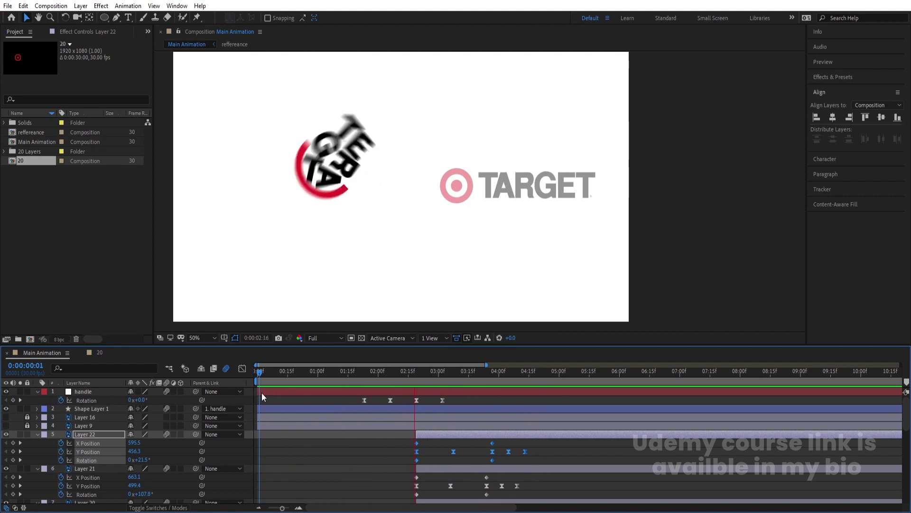
pyautogui.press('space')
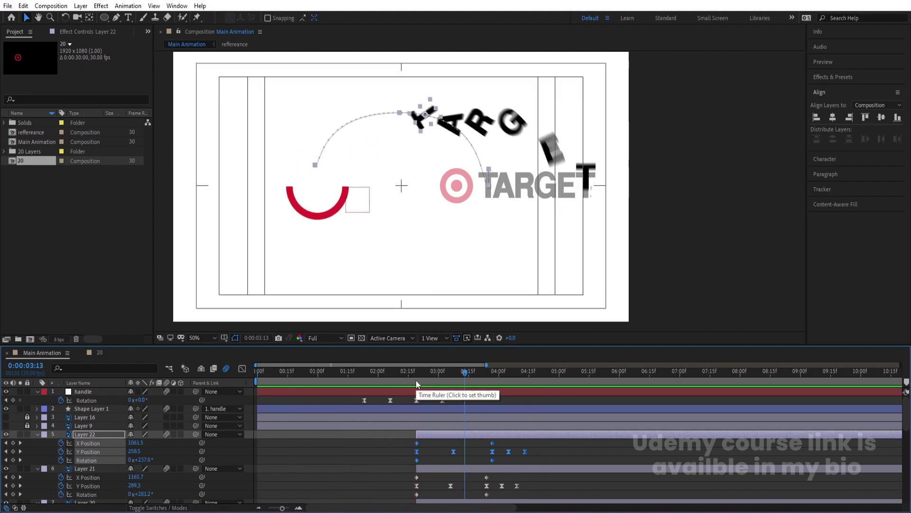
pyautogui.press('space')
pyautogui.press('space')
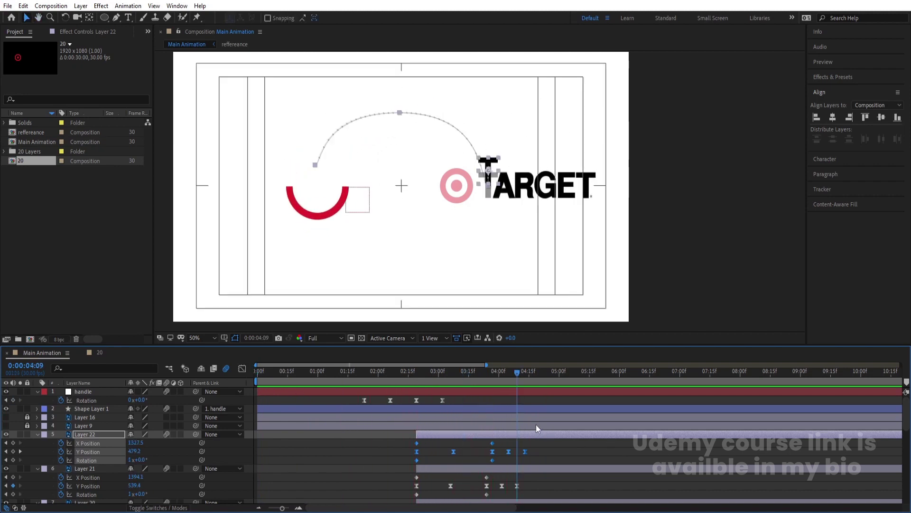
pyautogui.click(512, 403)
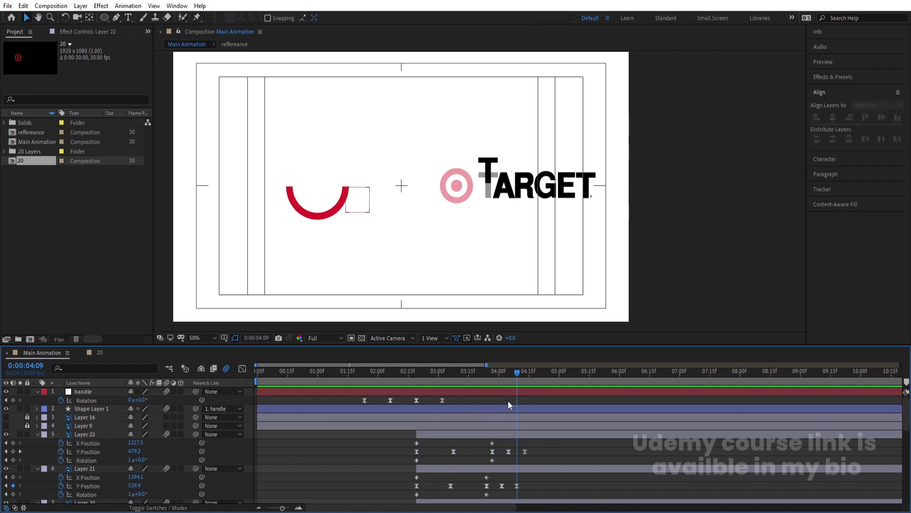
# Step: Show and unlock Layers 16 and 9 and move both onto the reference bullseye beside the word TARGET
pyautogui.press('u')
pyautogui.moveTo(6, 408); pyautogui.dragTo(6, 418)
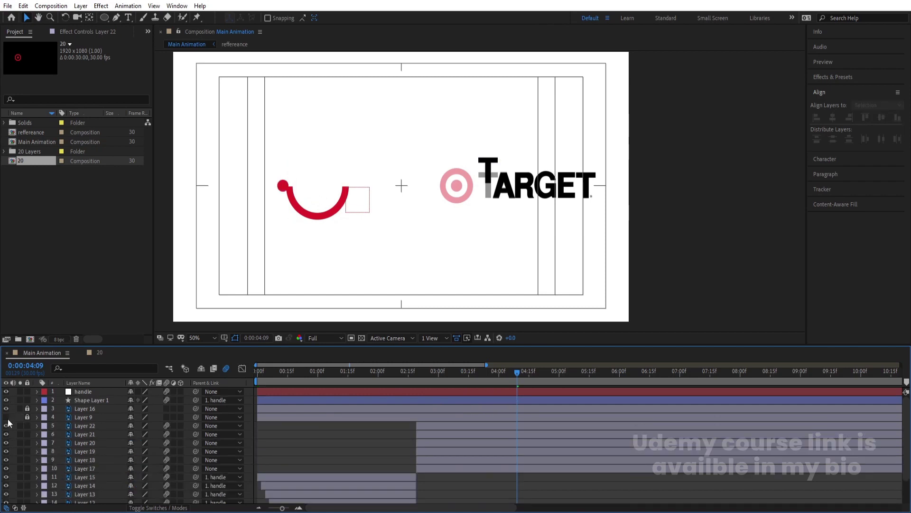
pyautogui.click(97, 417)
pyautogui.keyDown('ctrl'); pyautogui.click(88, 409); pyautogui.keyUp('ctrl')
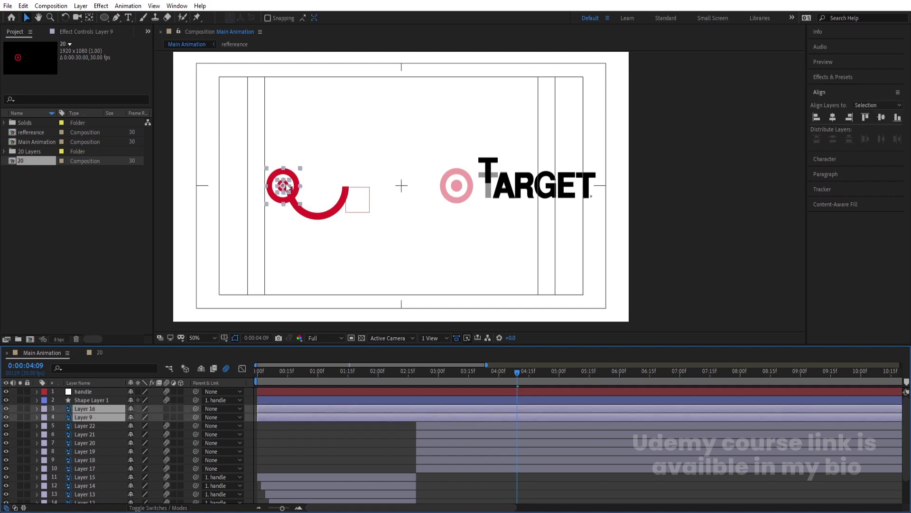
pyautogui.moveTo(287, 189); pyautogui.dragTo(458, 187)
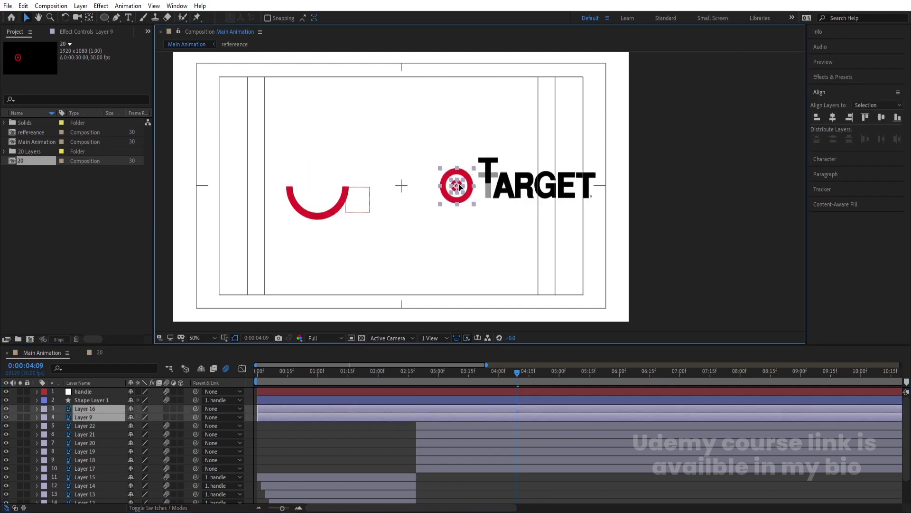
# Step: Preview the throw and trim the start of Layers 16 and 9 to 3:28
pyautogui.hotkey('alt', '[')
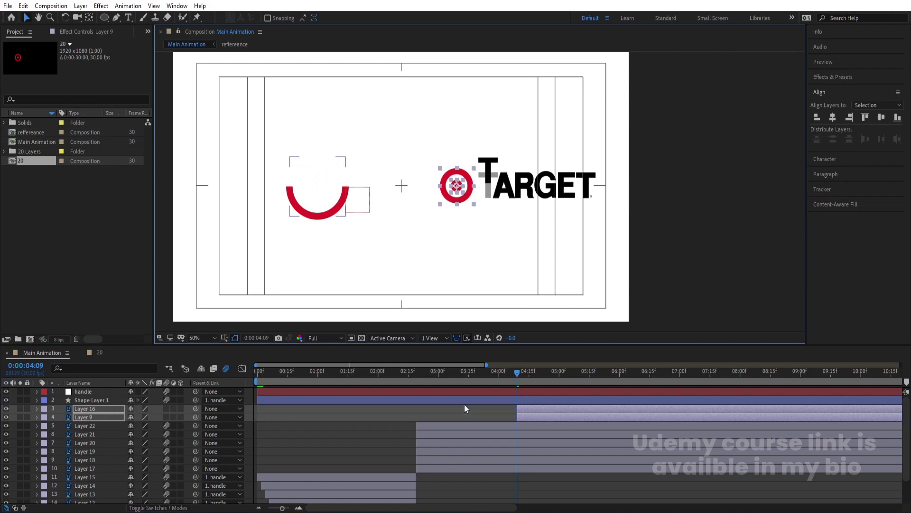
pyautogui.moveTo(482, 378); pyautogui.dragTo(417, 381)
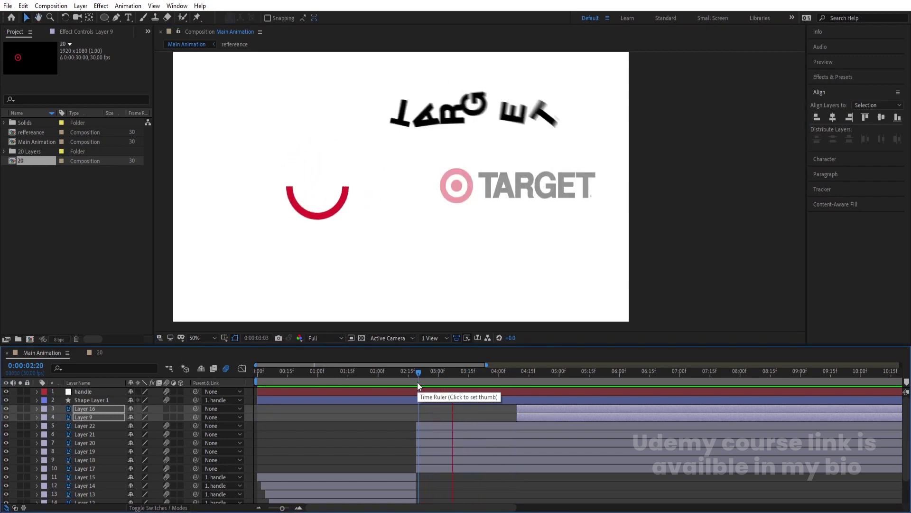
pyautogui.press('space')
pyautogui.press('space')
pyautogui.press('space')
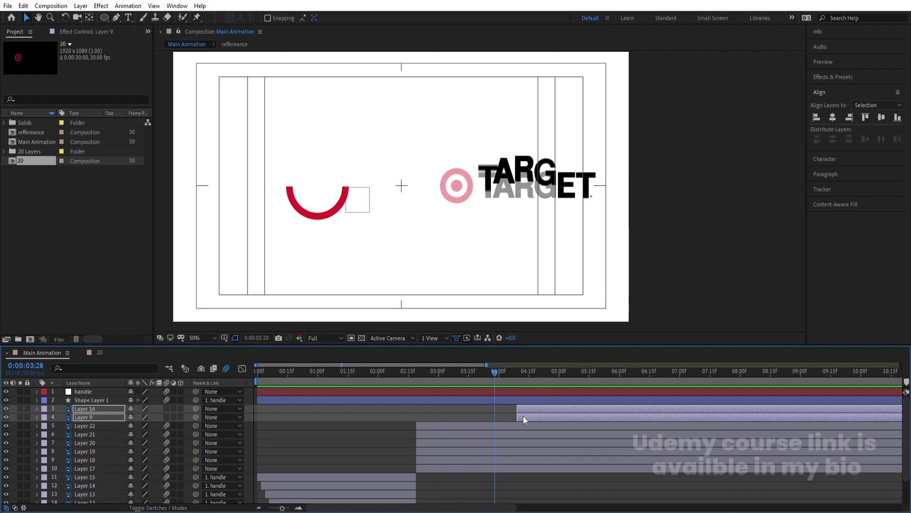
pyautogui.hotkey('alt', '[')
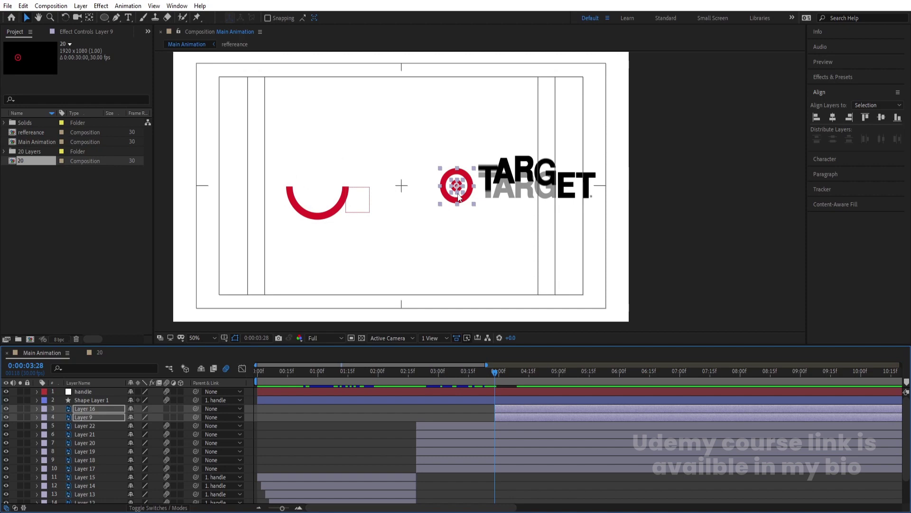
# Step: Keyframe the Position of Layers 16 and 9 at 3:28, 4:24 and about 5:10
pyautogui.press('p')
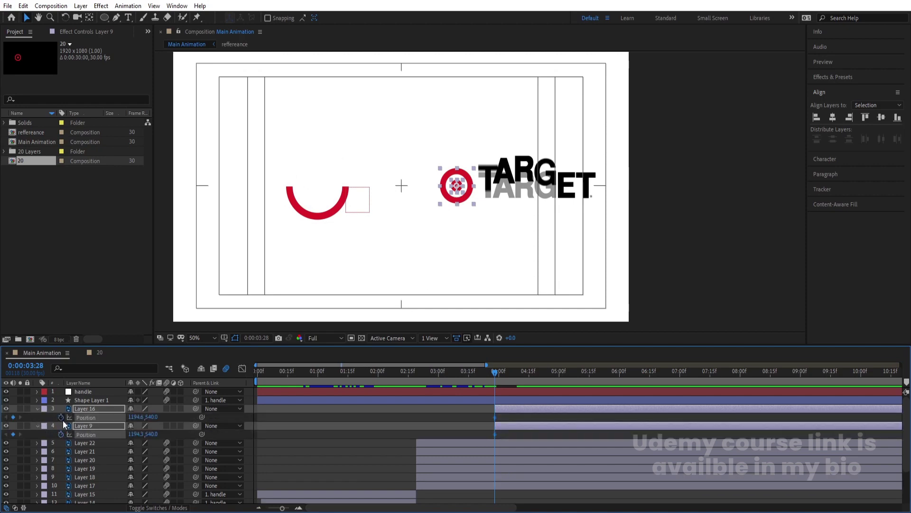
pyautogui.press('space')
pyautogui.press('space')
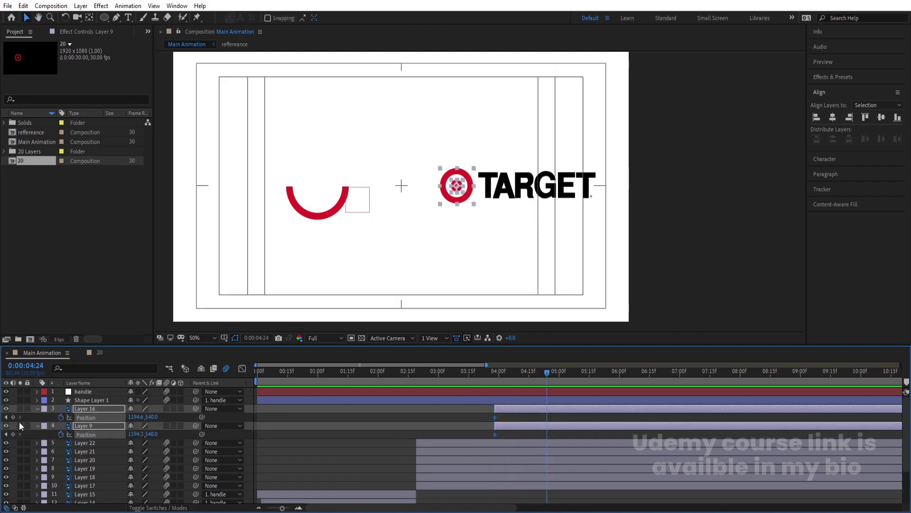
pyautogui.press('space')
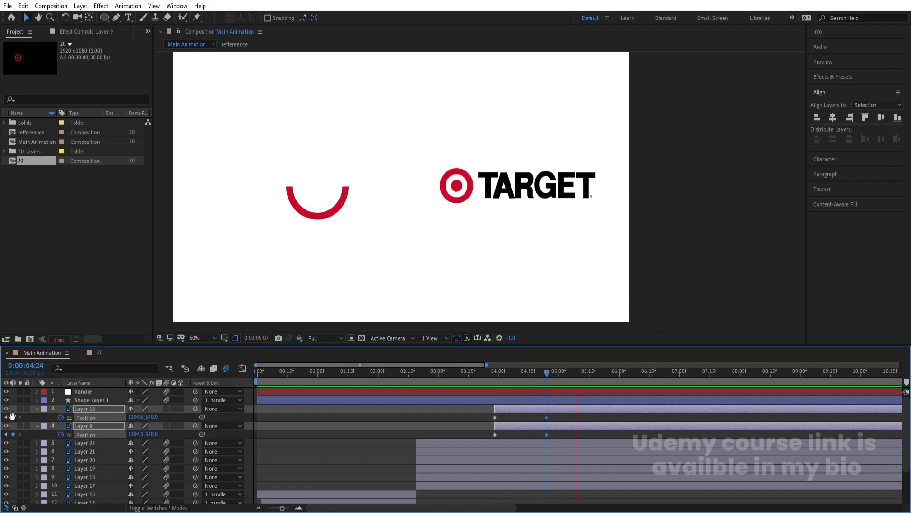
pyautogui.press('space')
pyautogui.click(13, 416)
pyautogui.click(13, 434)
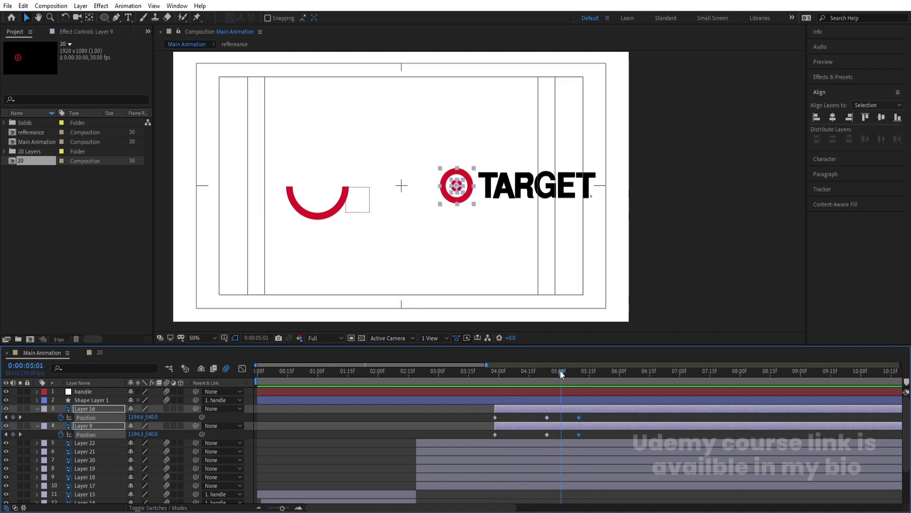
# Step: Set the Y Position of Layers 16 and 9 to 492 at 5:02 and about -74, above the frame, at 3:28
pyautogui.moveTo(560, 371); pyautogui.dragTo(563, 372)
pyautogui.moveTo(153, 422); pyautogui.dragTo(128, 423)
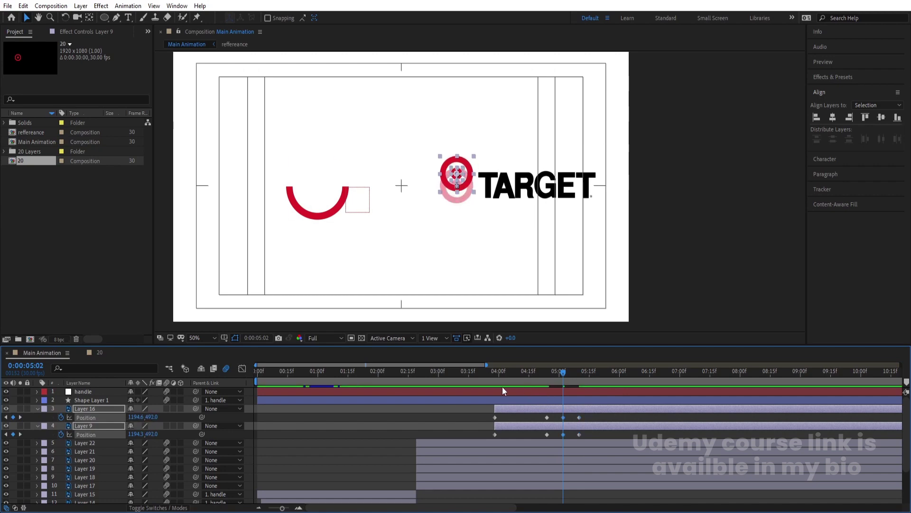
pyautogui.moveTo(497, 379); pyautogui.dragTo(494, 376)
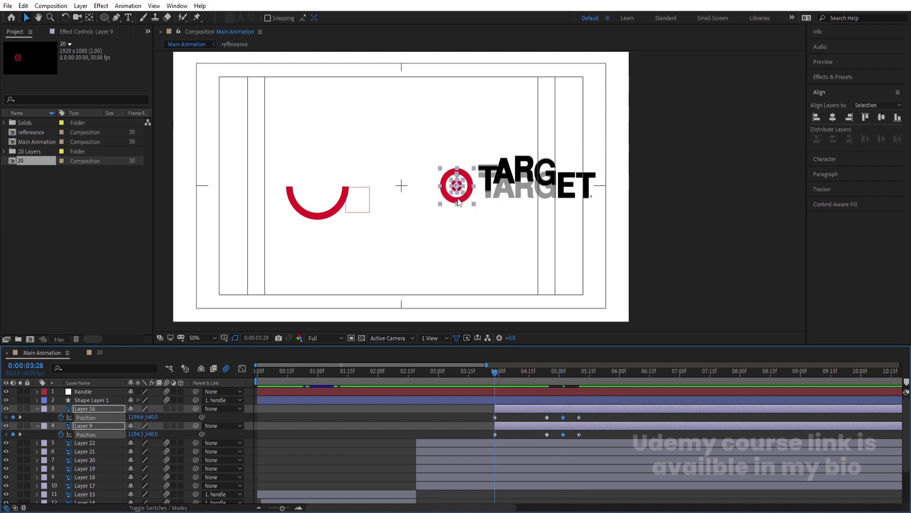
pyautogui.moveTo(461, 184); pyautogui.dragTo(465, 53)
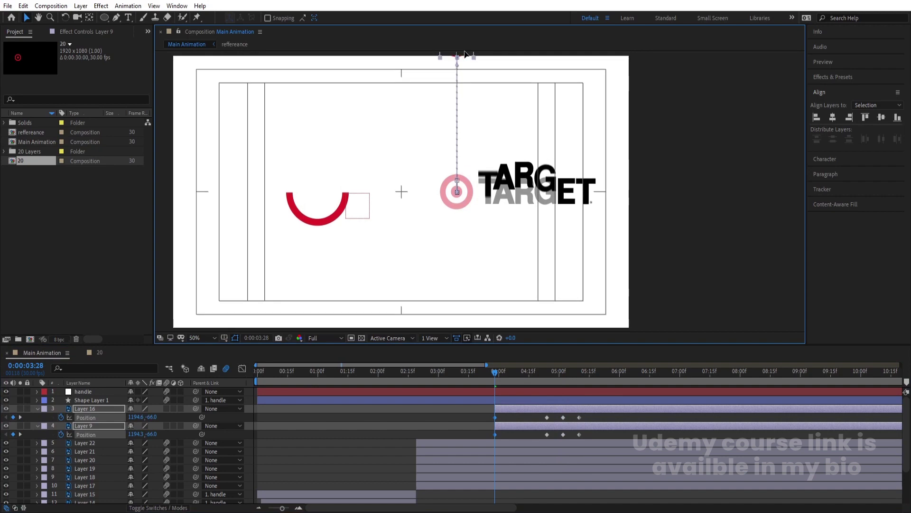
# Step: Easy Ease the bullseye's Position keyframes and shape the speed graph so the fall is fastest just before landing at 4:24, then preview
pyautogui.moveTo(470, 413); pyautogui.dragTo(592, 435)
pyautogui.press('F9')
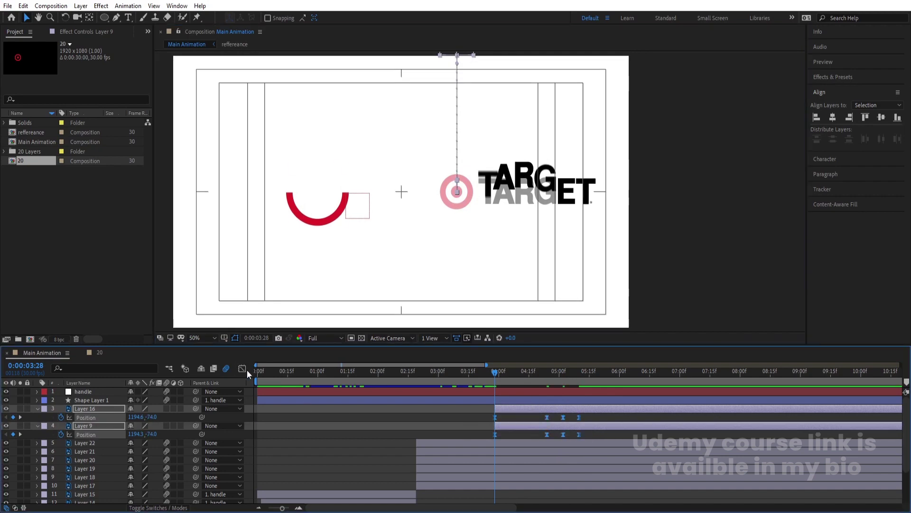
pyautogui.click(245, 369)
pyautogui.press('=')
pyautogui.moveTo(437, 424); pyautogui.dragTo(592, 480)
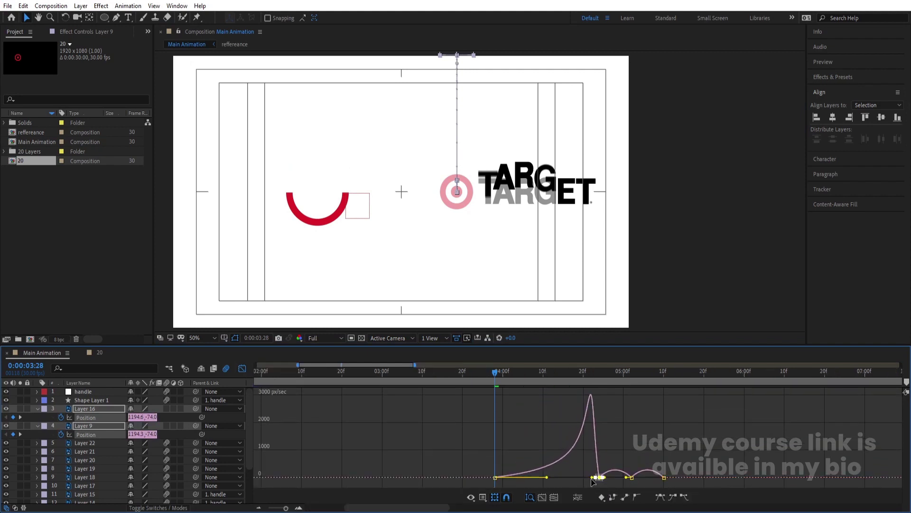
pyautogui.press('space')
pyautogui.press('space')
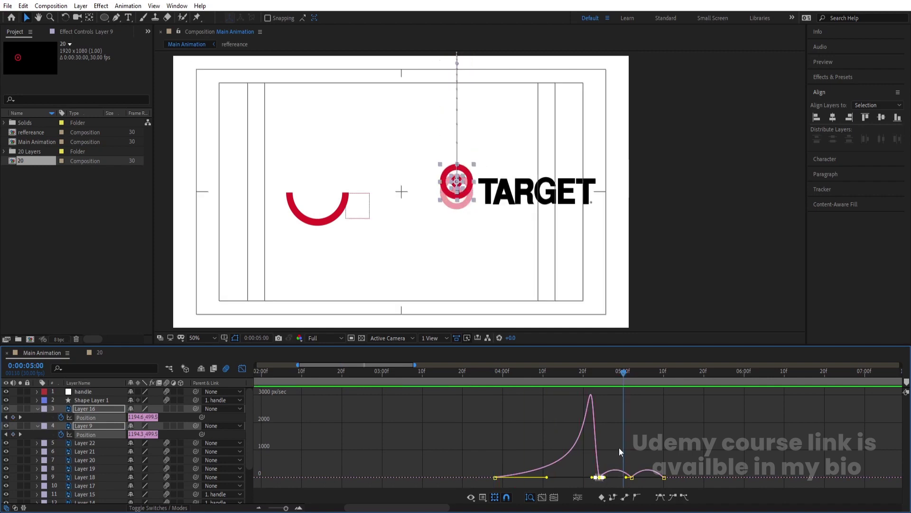
# Step: Reshape the bounce's speed graph so the bullseye slows around 5:02 and moves fastest near both landings, and preview the drop
pyautogui.moveTo(609, 443); pyautogui.dragTo(683, 479)
pyautogui.press('=')
pyautogui.moveTo(551, 463); pyautogui.dragTo(578, 477)
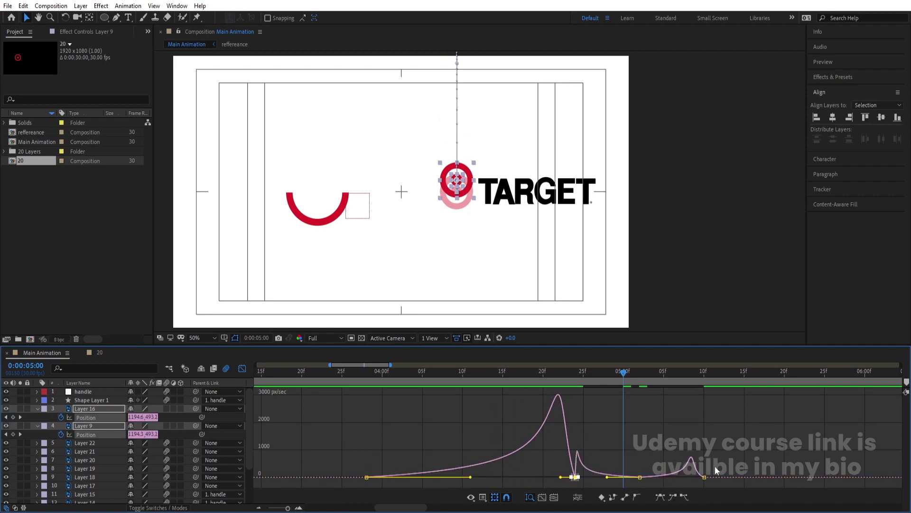
pyautogui.moveTo(715, 466); pyautogui.dragTo(693, 478)
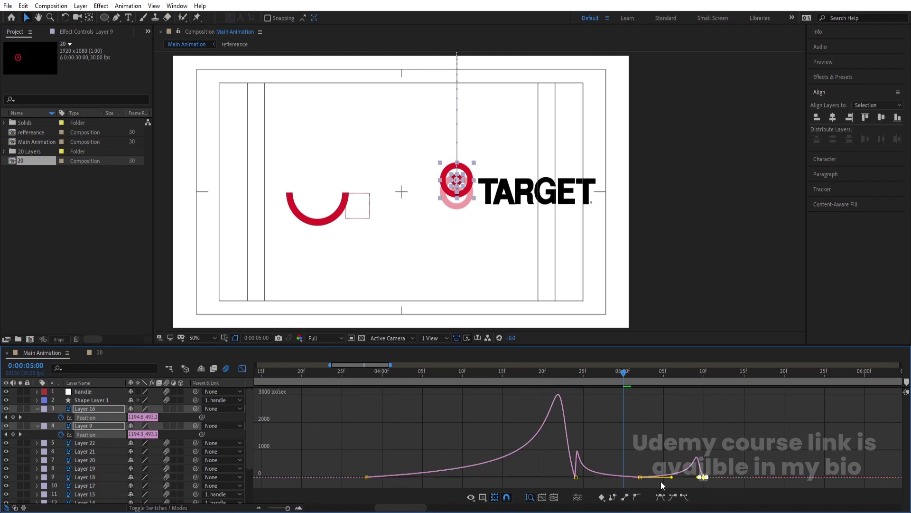
pyautogui.press('-')
pyautogui.press('-')
pyautogui.press('-')
pyautogui.press('-')
pyautogui.press('j')
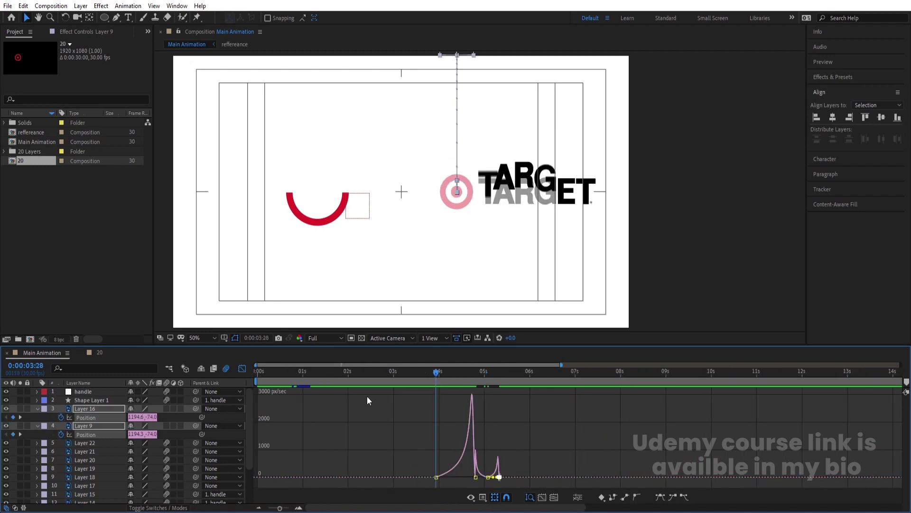
pyautogui.click(242, 368)
pyautogui.press('space')
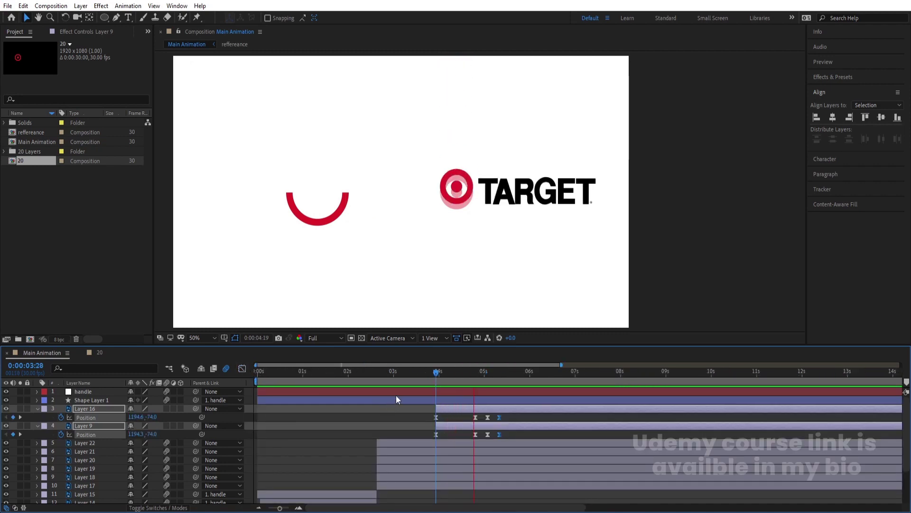
pyautogui.press('space')
# Step: Shift Layer 16 to start at about 4:05 so the inner dot drops after the ring, and preview the timing
pyautogui.click(423, 417)
pyautogui.moveTo(450, 411); pyautogui.dragTo(460, 409)
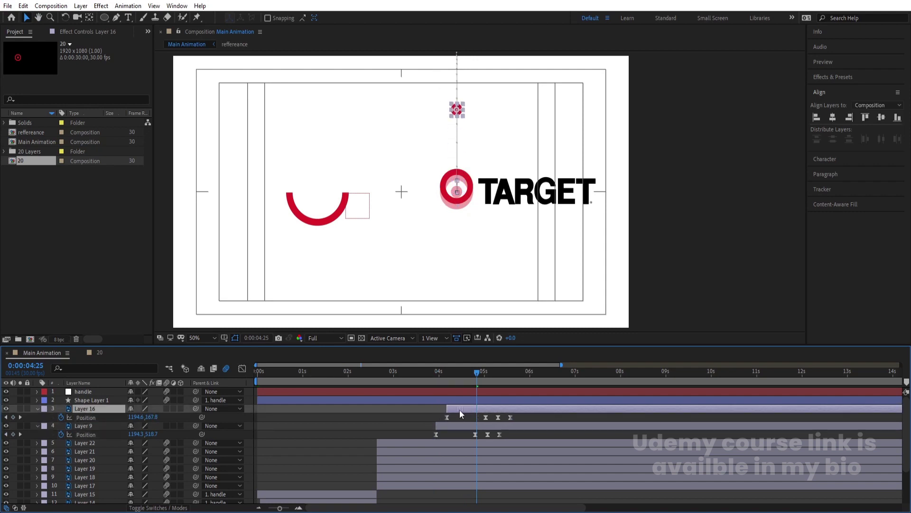
pyautogui.press('space')
pyautogui.press('space')
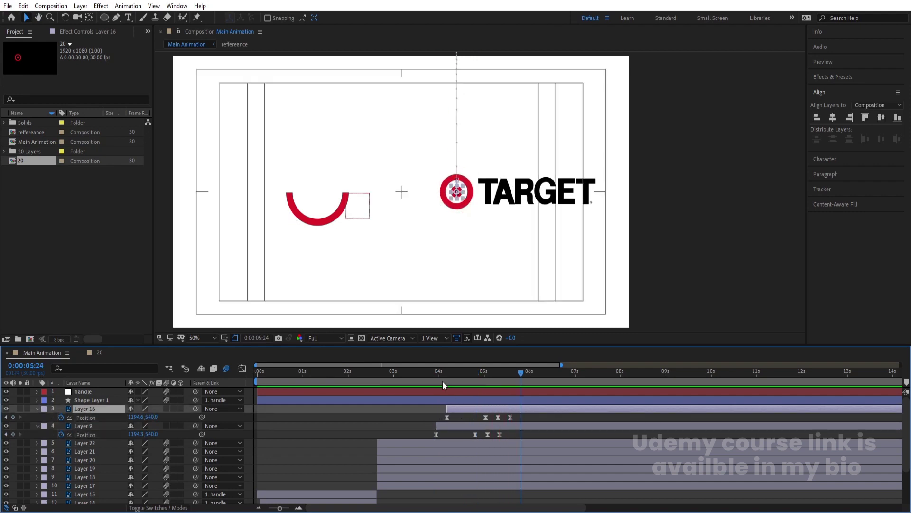
# Step: Unlock the reffereance layer and delete it from the Main Animation composition
pyautogui.click(434, 374)
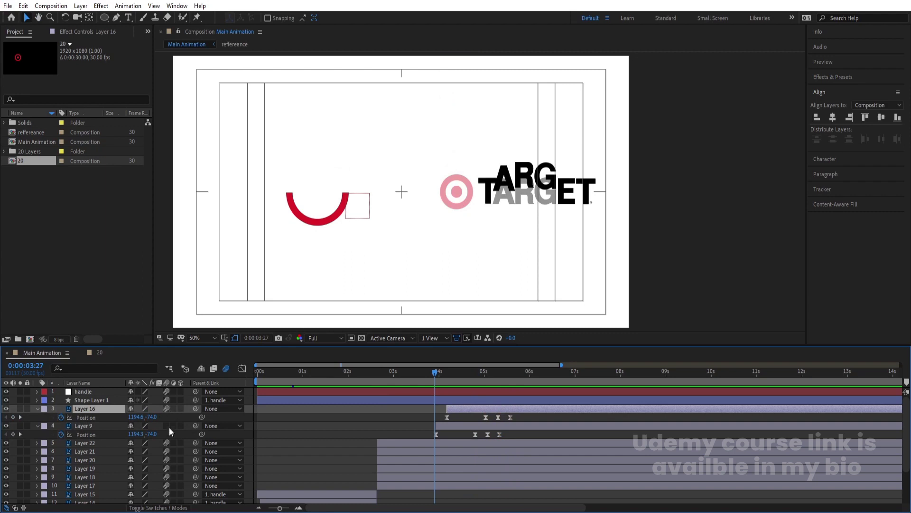
pyautogui.scroll(-3, 355, 429)
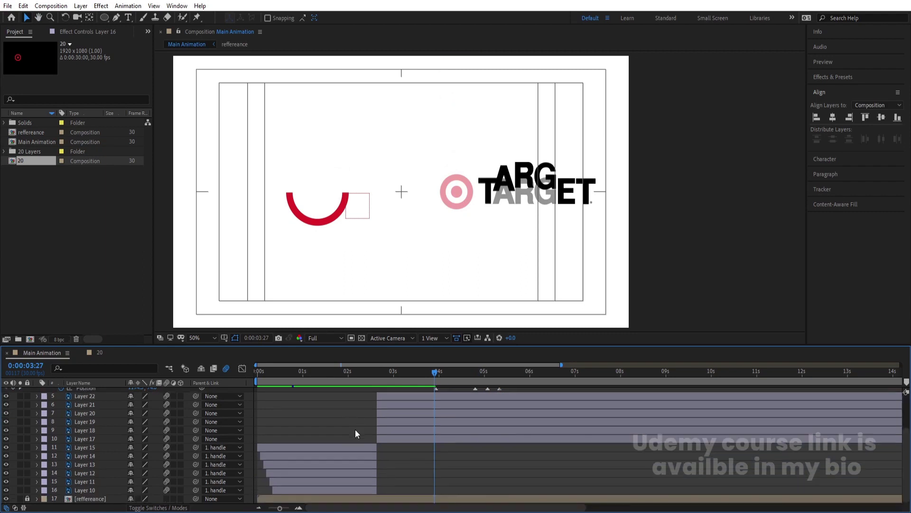
pyautogui.click(27, 498)
pyautogui.click(95, 500)
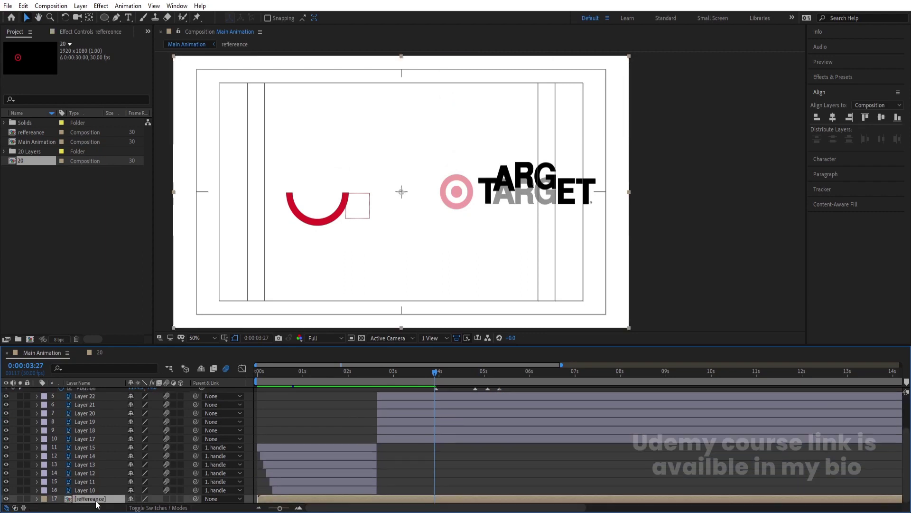
pyautogui.press('Delete')
# Step: Collapse the layers' keyframe properties and preview the animation from the start
pyautogui.scroll(3, 214, 446)
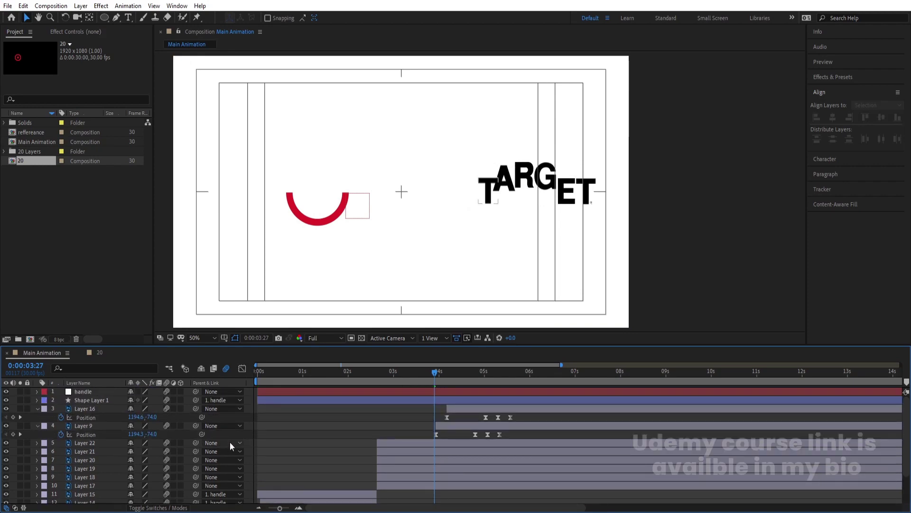
pyautogui.press('u')
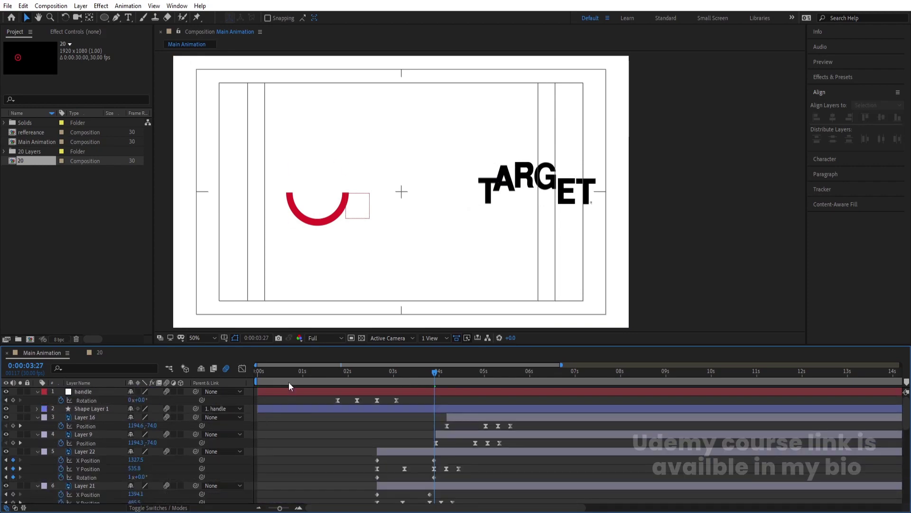
pyautogui.press('u')
pyautogui.press('Home')
pyautogui.press('space')
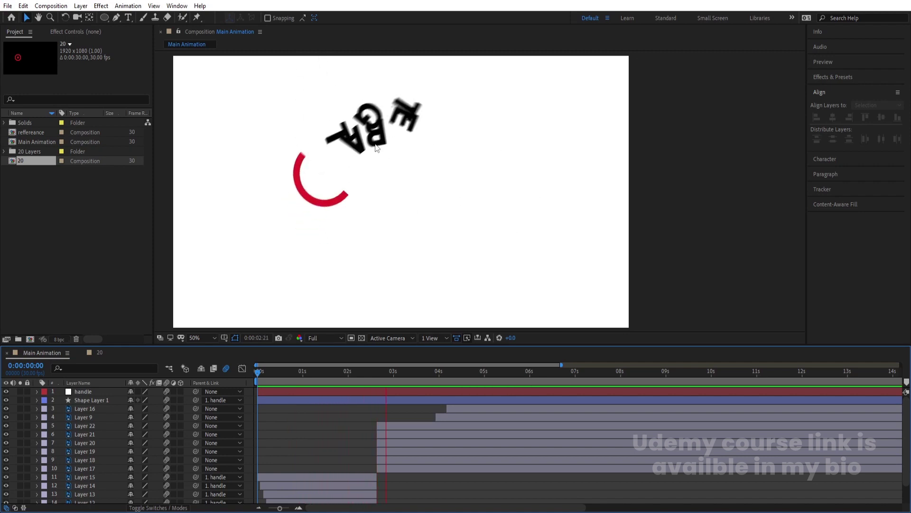
pyautogui.press('space')
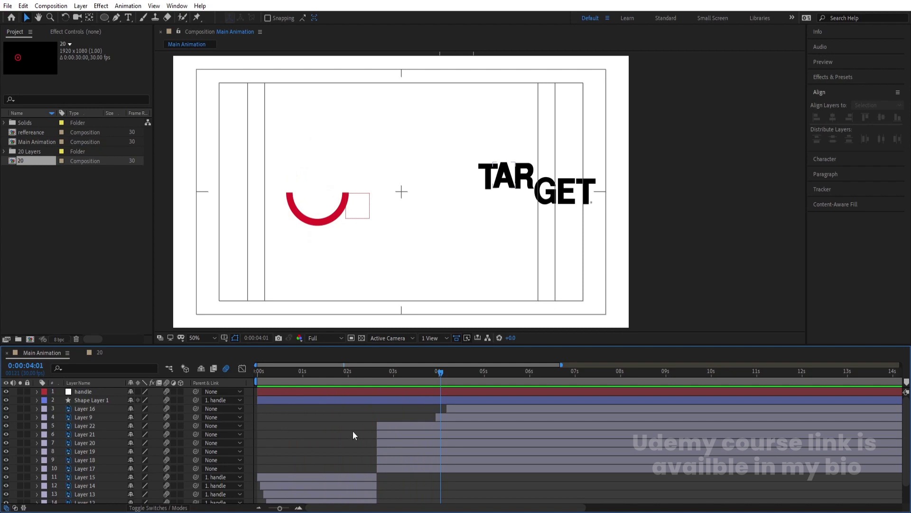
# Step: Pre-compose all layers into a composition named Logo Animation and preview it up to 5:19
pyautogui.hotkey('ctrl', 'a')
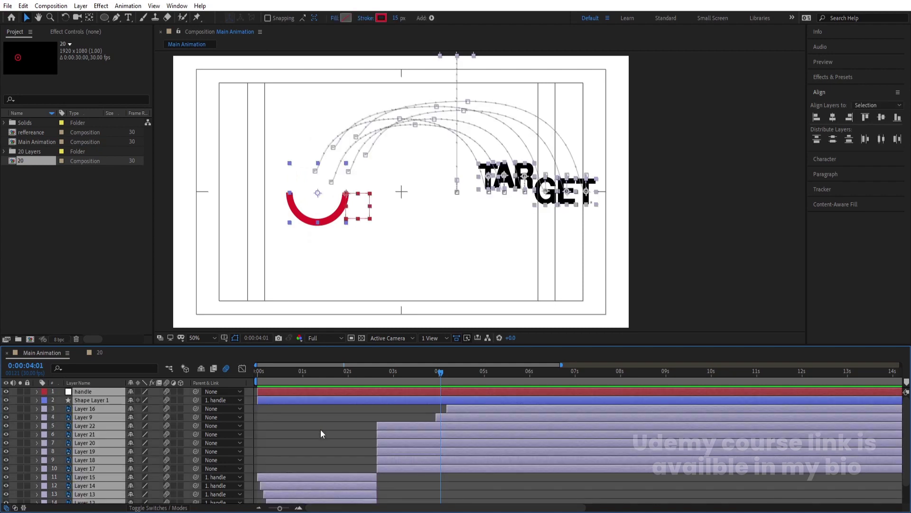
pyautogui.hotkey('ctrl', 'shift', 'c')
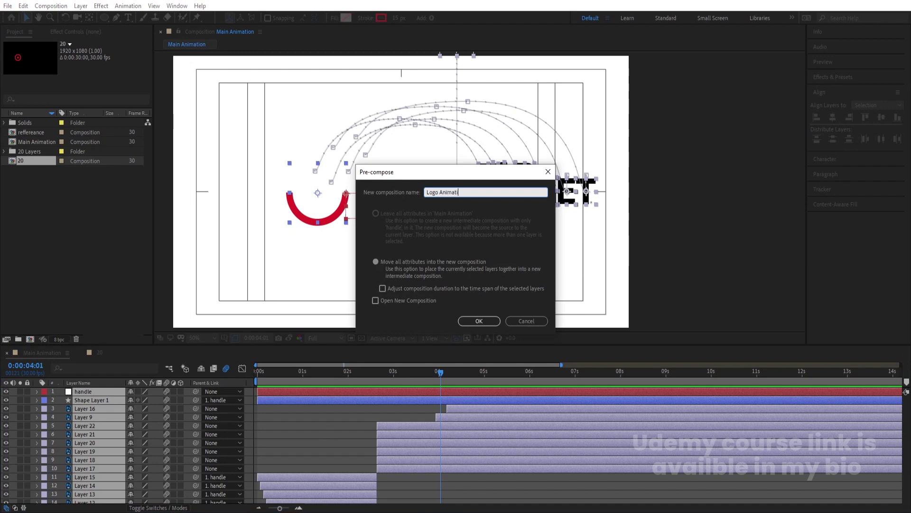
pyautogui.write('Logo Animation')
pyautogui.press('Return')
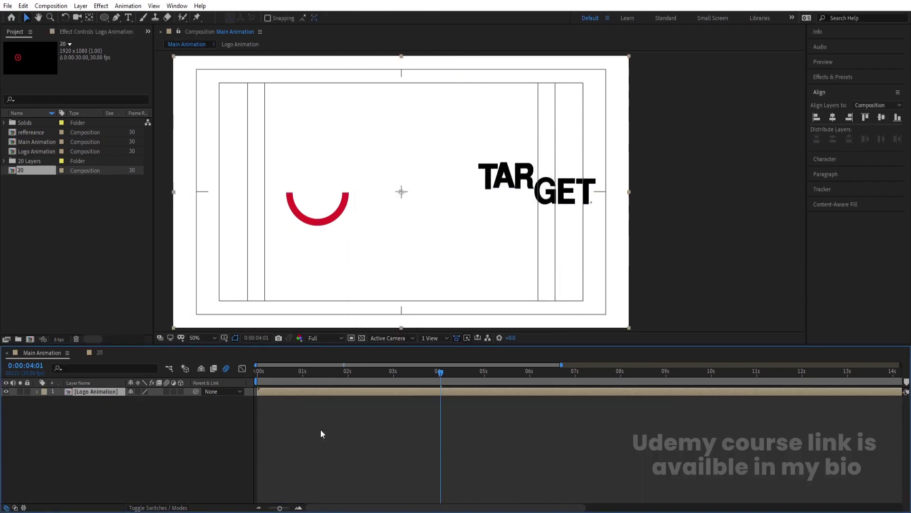
pyautogui.press('space')
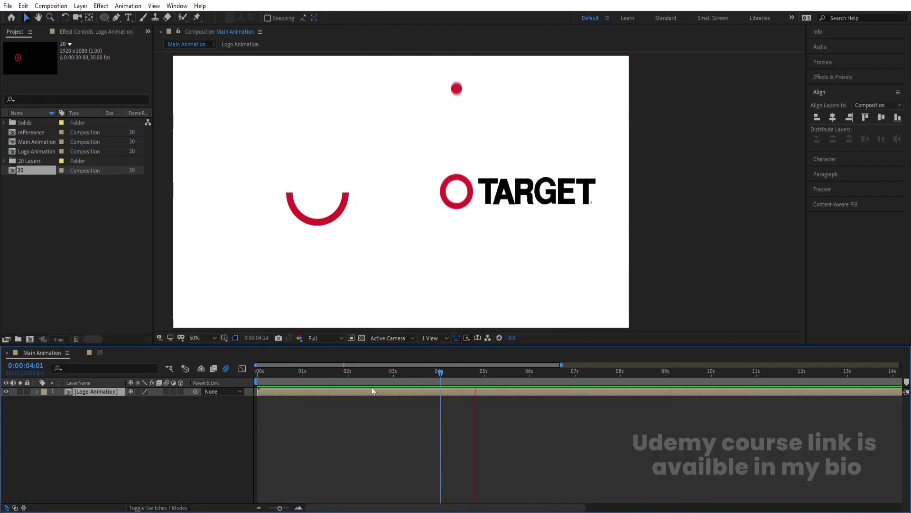
pyautogui.press('space')
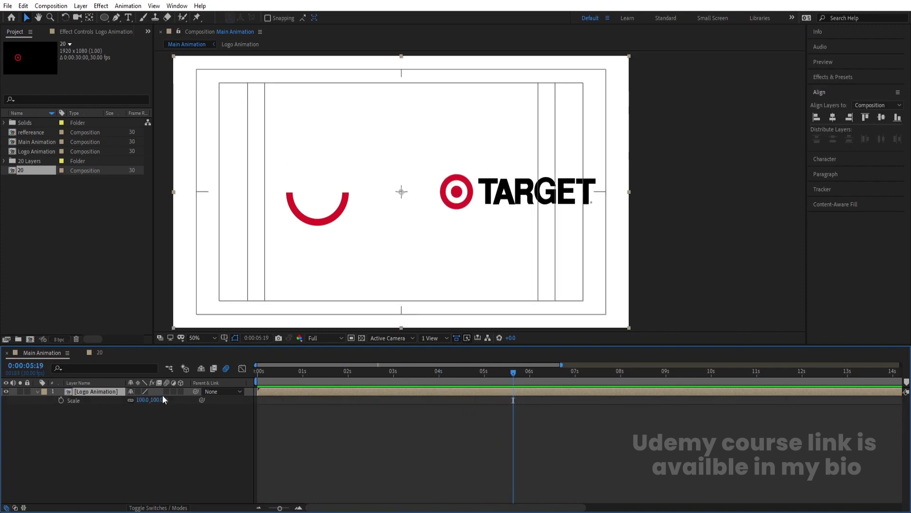
# Step: Scale the Logo Animation layer to 158% and move it horizontally so the finished TARGET logo sits centred in the frame
pyautogui.moveTo(141, 400); pyautogui.dragTo(222, 340)
pyautogui.click(213, 338)
pyautogui.click(202, 159)
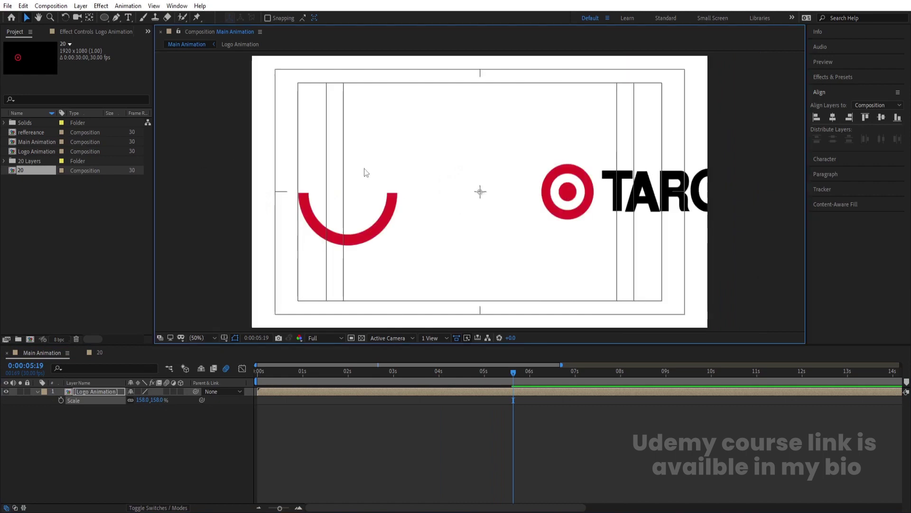
pyautogui.moveTo(428, 187); pyautogui.dragTo(414, 185)
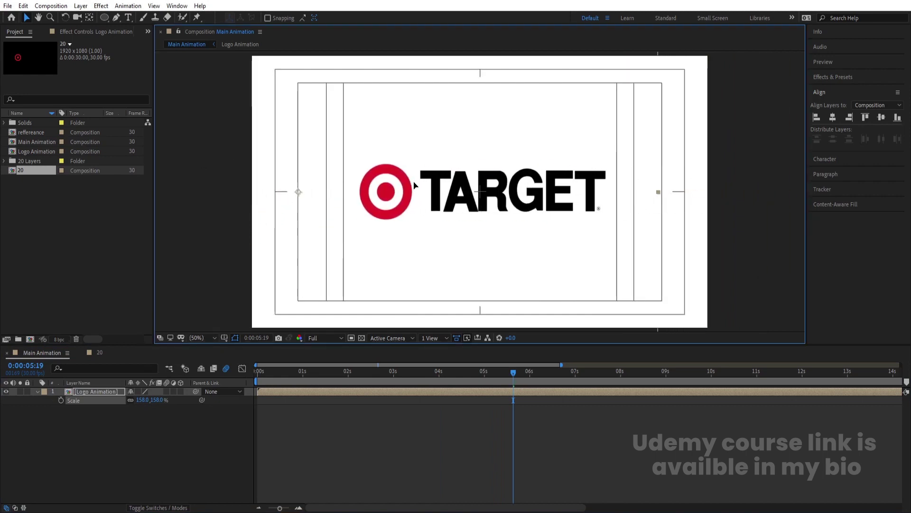
# Step: Animate the Logo Animation layer's Position, keyframing 194, 540 at 4:04 and 1490, 540 at 2:16
pyautogui.moveTo(514, 372); pyautogui.dragTo(445, 375)
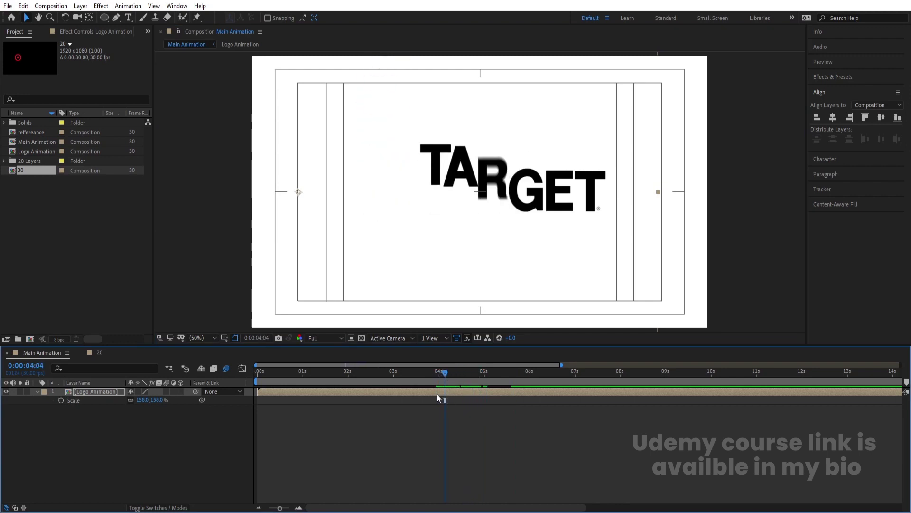
pyautogui.press('p')
pyautogui.click(62, 400)
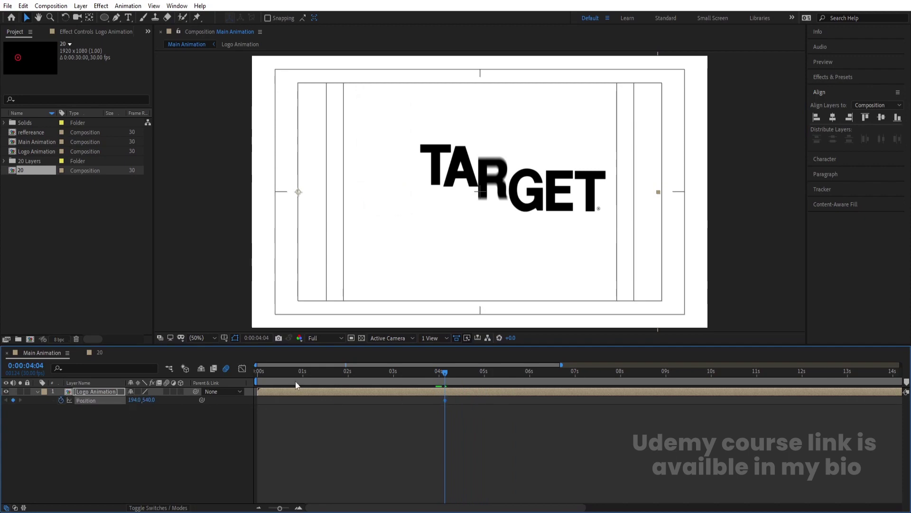
pyautogui.moveTo(404, 372); pyautogui.dragTo(373, 375)
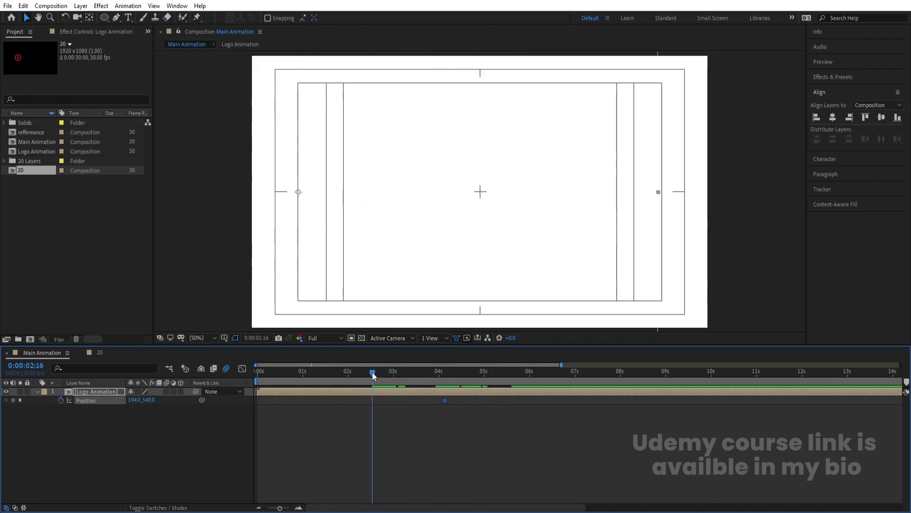
pyautogui.moveTo(137, 400); pyautogui.dragTo(698, 396)
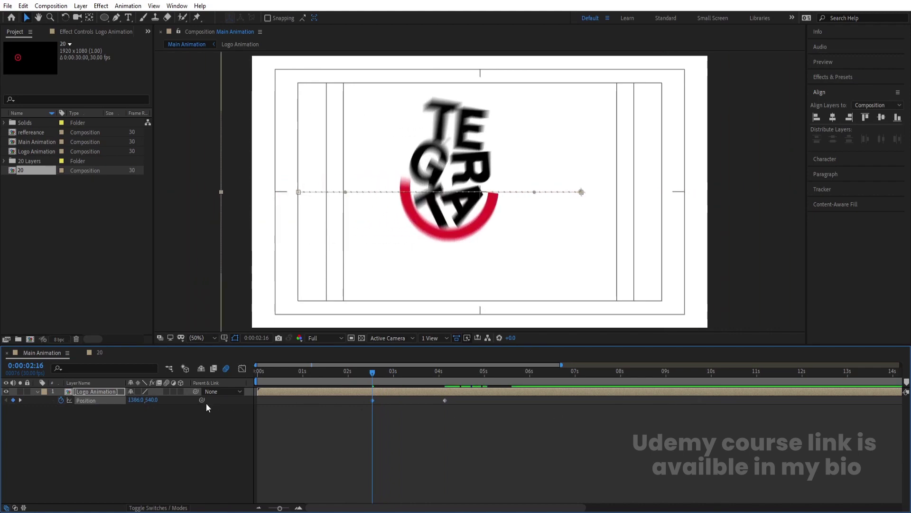
pyautogui.moveTo(135, 399); pyautogui.dragTo(225, 407)
# Step: Apply Easy Ease to both Position keyframes and preview the horizontal move from about 1:28
pyautogui.moveTo(357, 400); pyautogui.dragTo(523, 422)
pyautogui.press('F9')
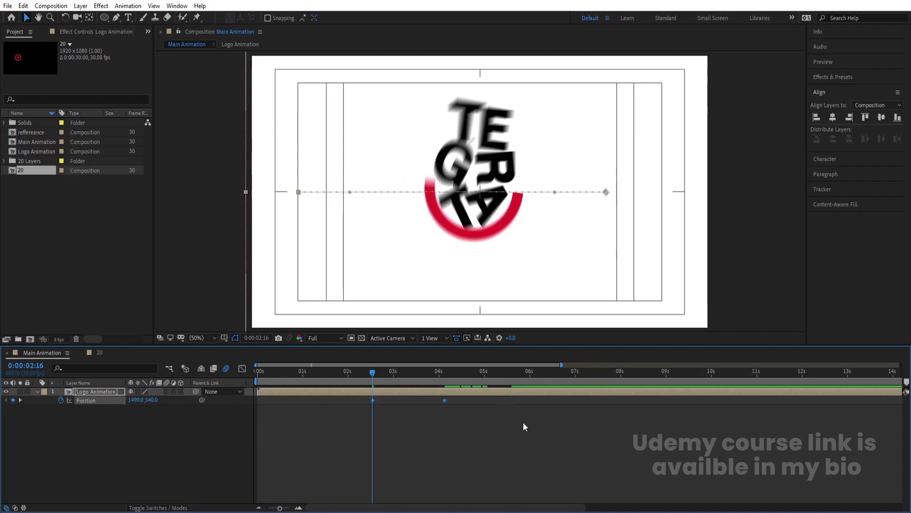
pyautogui.press('space')
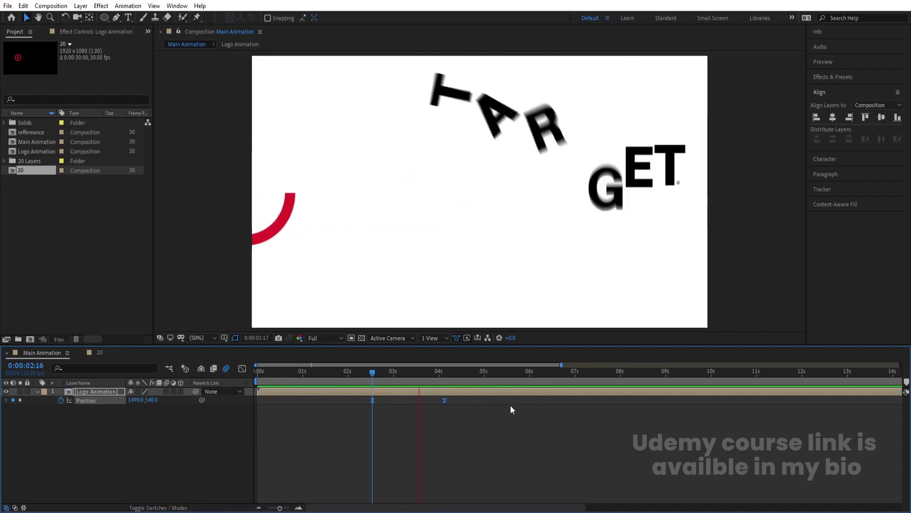
pyautogui.moveTo(467, 371); pyautogui.dragTo(345, 395)
pyautogui.press('space')
pyautogui.press('-')
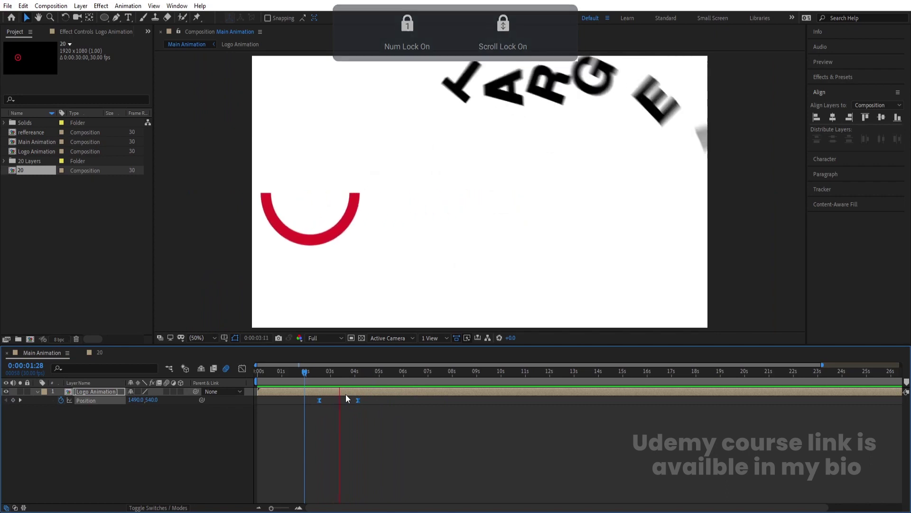
# Step: Replay the animation from the start several times to examine how the layer's move follows the thrown letters and the landing logo
pyautogui.press('space')
pyautogui.press('space')
pyautogui.press('space')
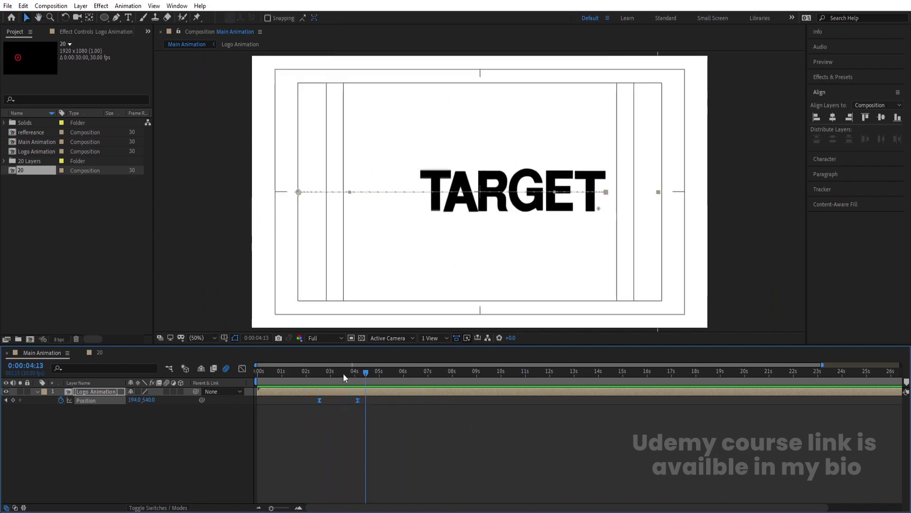
pyautogui.moveTo(343, 373); pyautogui.dragTo(201, 397)
pyautogui.press('space')
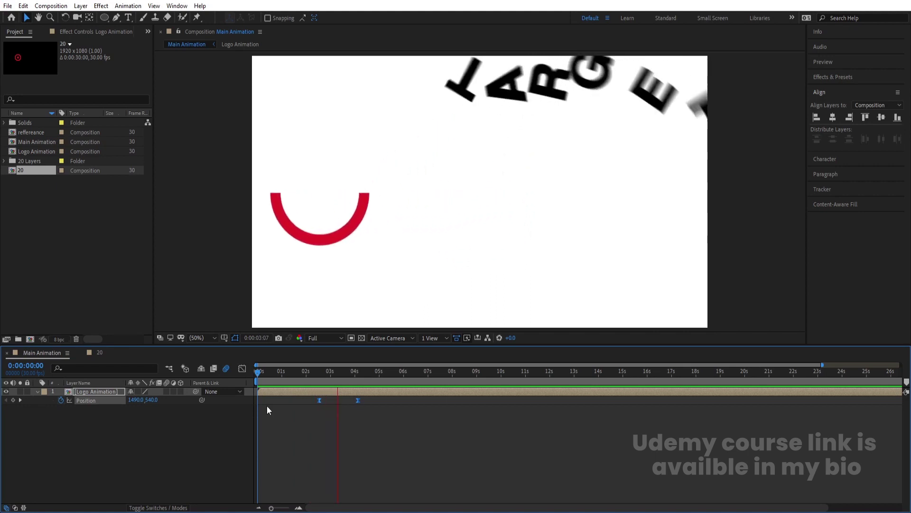
pyautogui.press('space')
pyautogui.press('space')
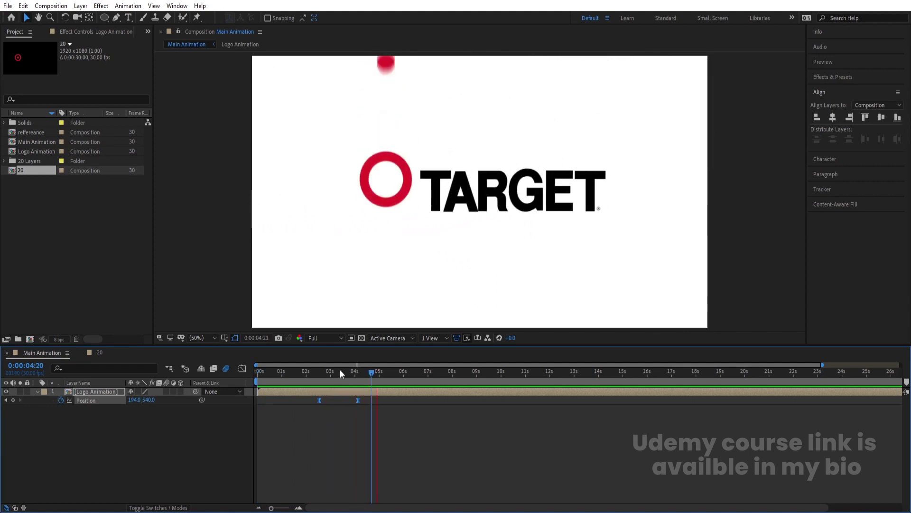
pyautogui.press('space')
pyautogui.press('space')
pyautogui.moveTo(351, 375); pyautogui.dragTo(152, 386)
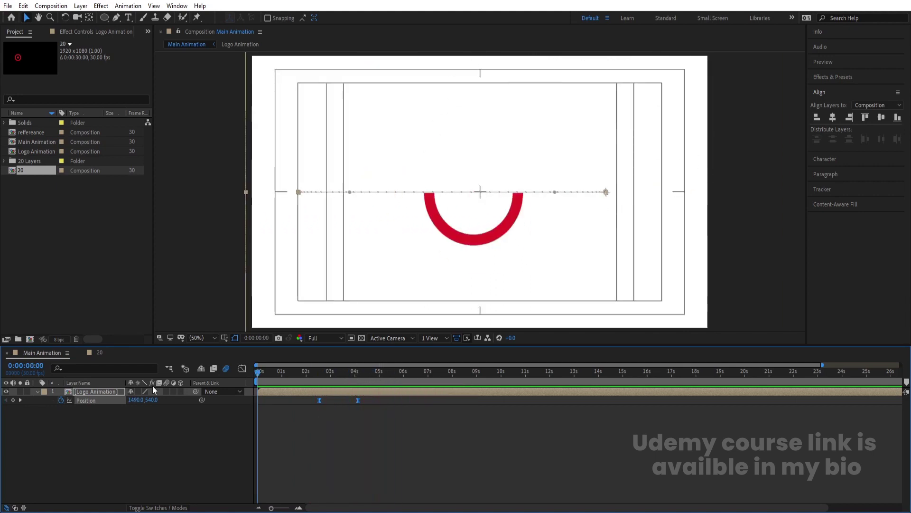
pyautogui.press('space')
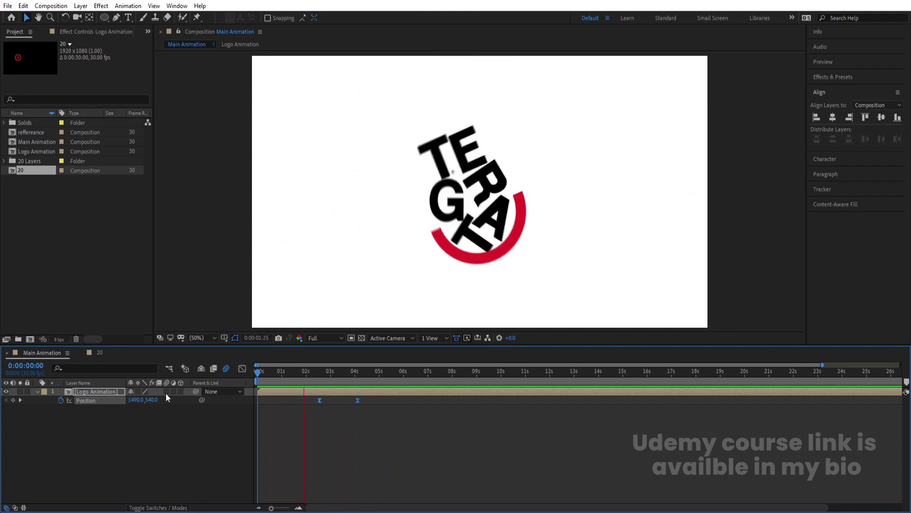
pyautogui.press('space')
pyautogui.press('space')
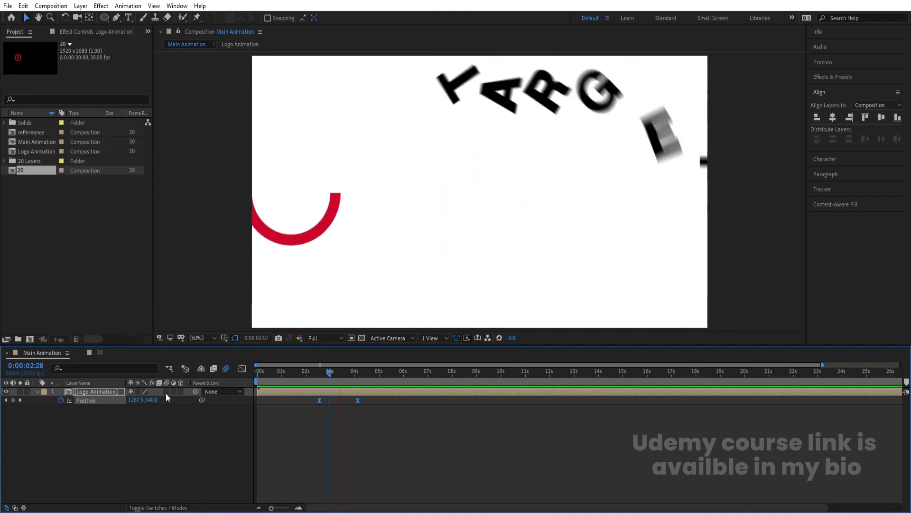
pyautogui.press('space')
pyautogui.press('space')
pyautogui.press('space')
pyautogui.press('space')
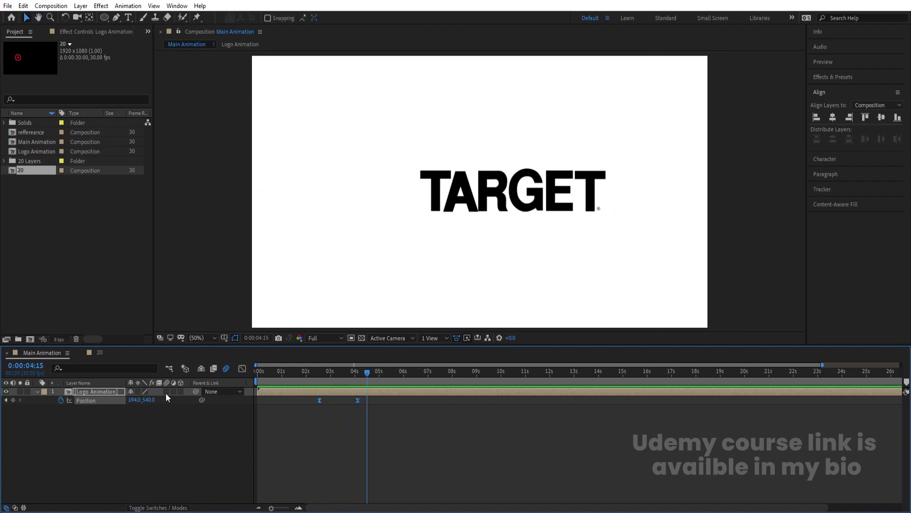
# Step: Create a null object in Main Animation and parent the Logo Animation layer to it
pyautogui.rightClick(131, 435)
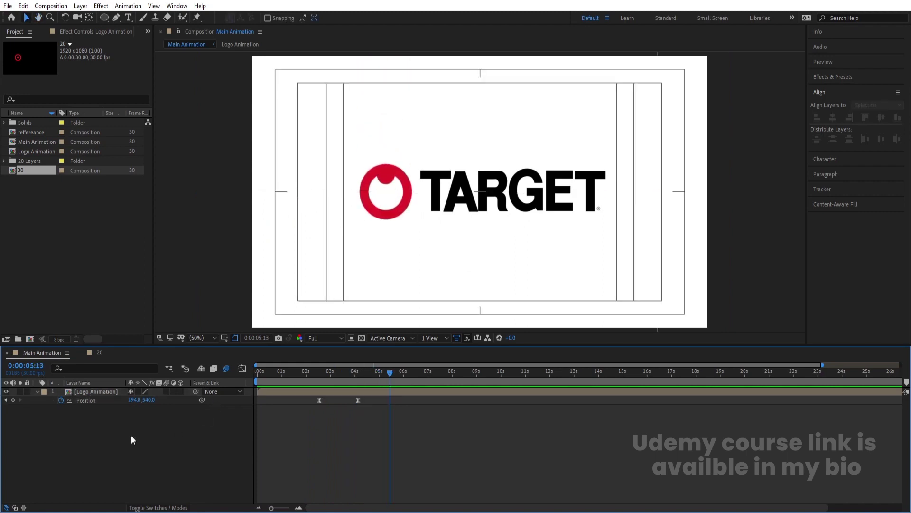
pyautogui.moveTo(157, 325)
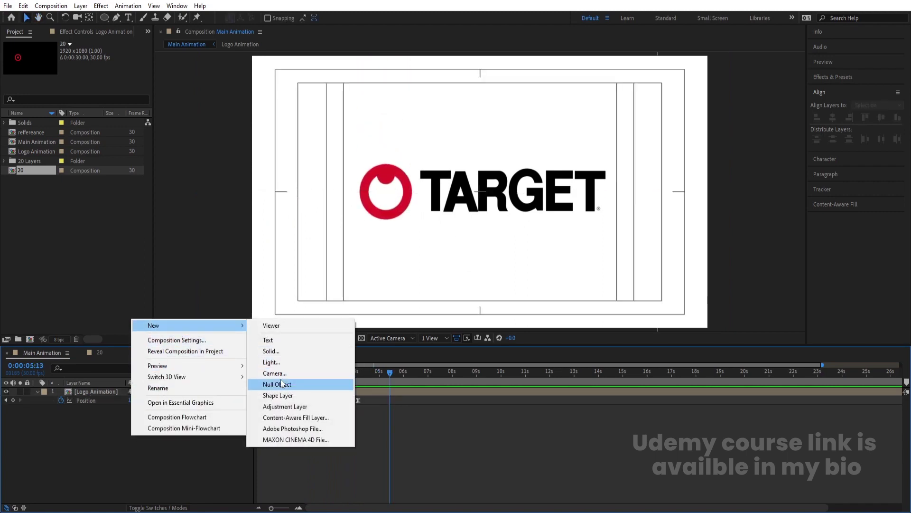
pyautogui.click(294, 385)
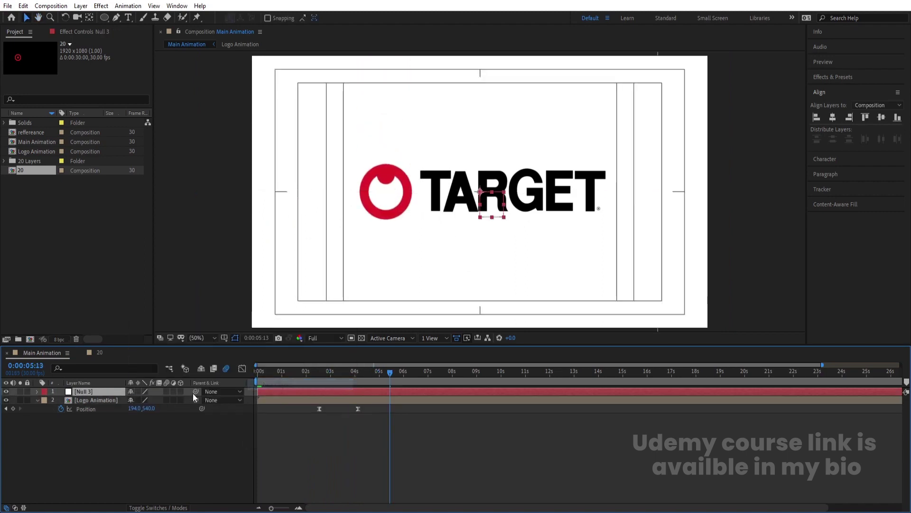
pyautogui.click(105, 400)
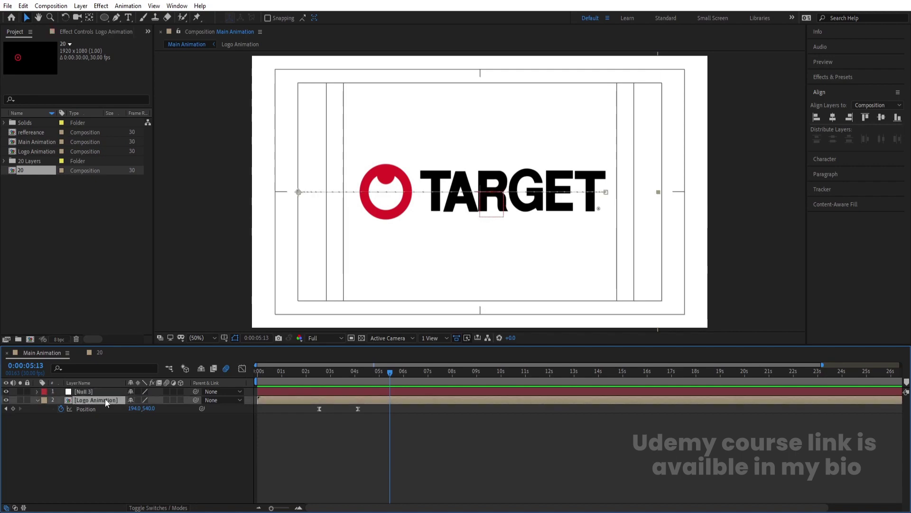
pyautogui.moveTo(195, 400); pyautogui.dragTo(76, 393)
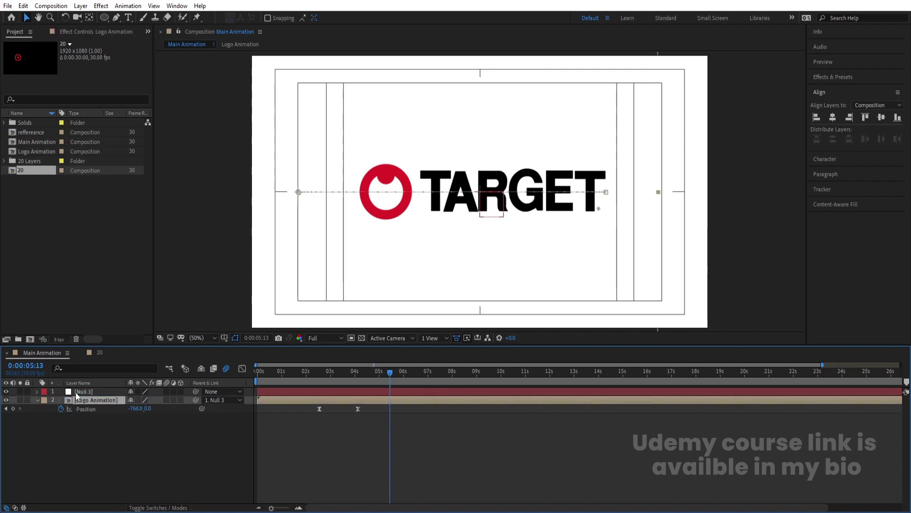
# Step: Show the null's Scale property and set it to 88% at 6:07
pyautogui.click(76, 392)
pyautogui.press('s')
pyautogui.press('space')
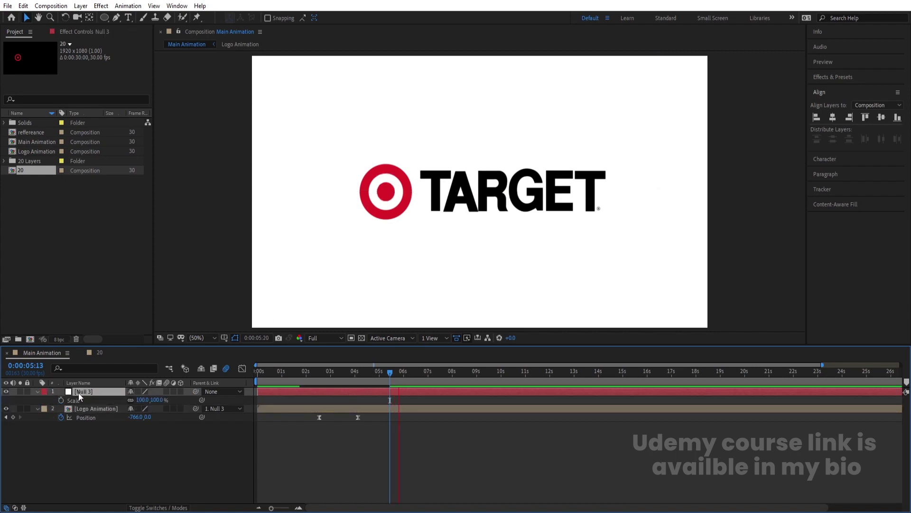
pyautogui.press('space')
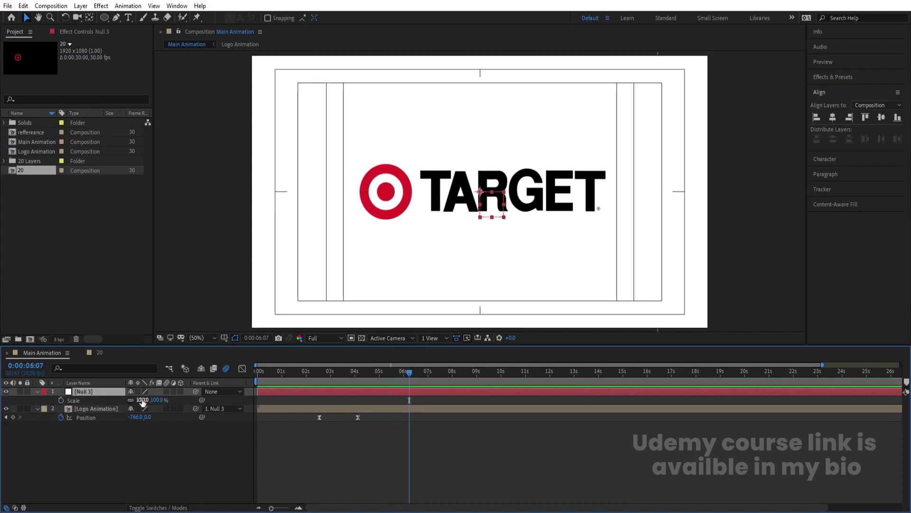
pyautogui.write('5')
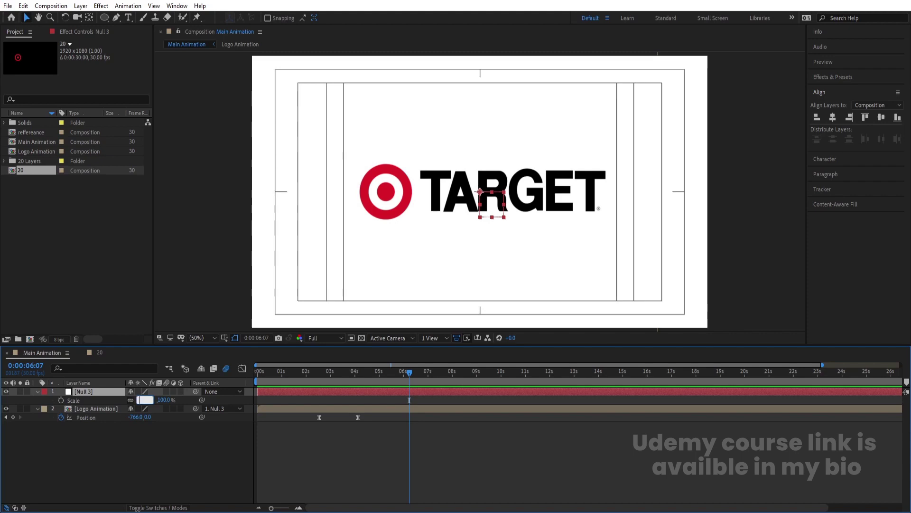
pyautogui.press('Return')
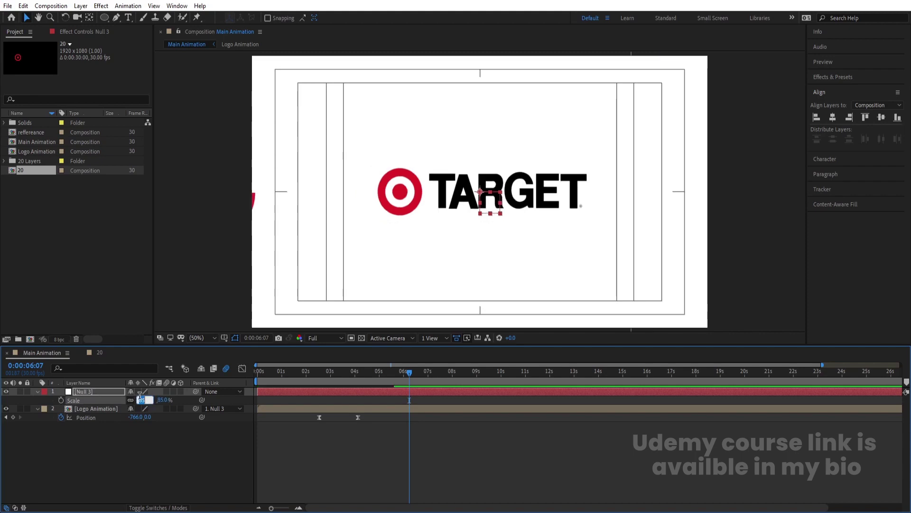
pyautogui.write('88')
pyautogui.press('Return')
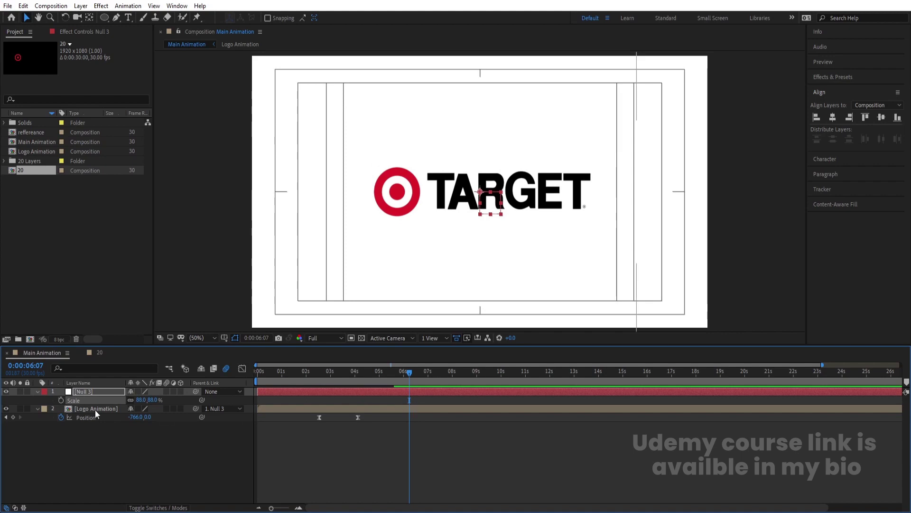
# Step: Keyframe the null's Scale so it shrinks from 100% at the first frame to 88% at 6:07
pyautogui.press('Home')
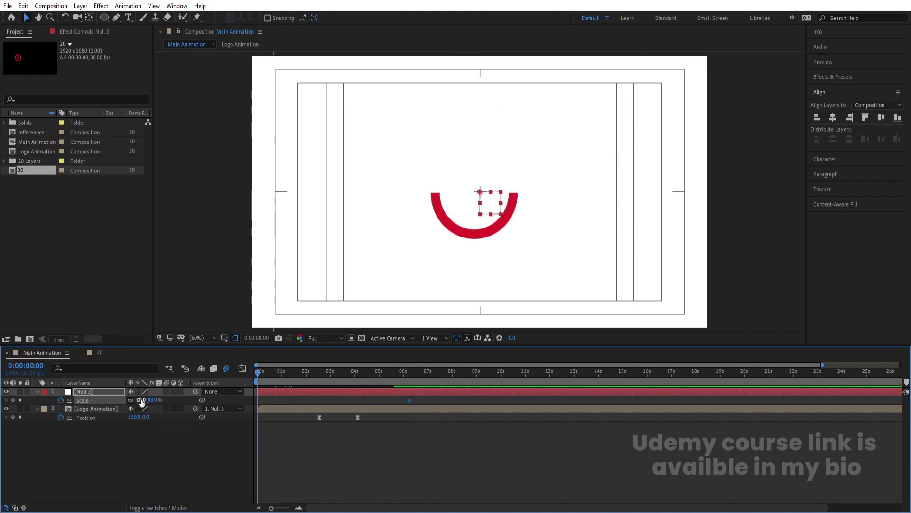
pyautogui.write('100')
pyautogui.press('Return')
# Step: Preview the slow scale-down, end the work area at 6:07, and play the animation again from the start
pyautogui.press('space')
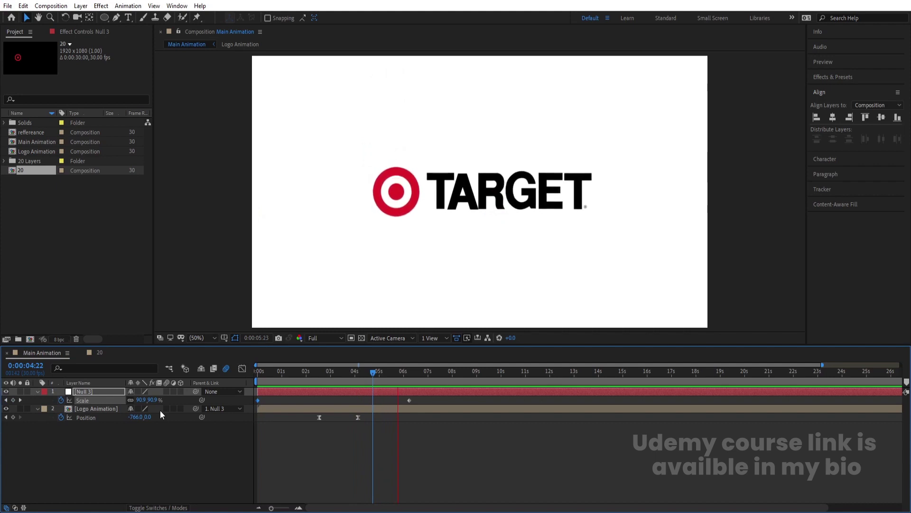
pyautogui.press('space')
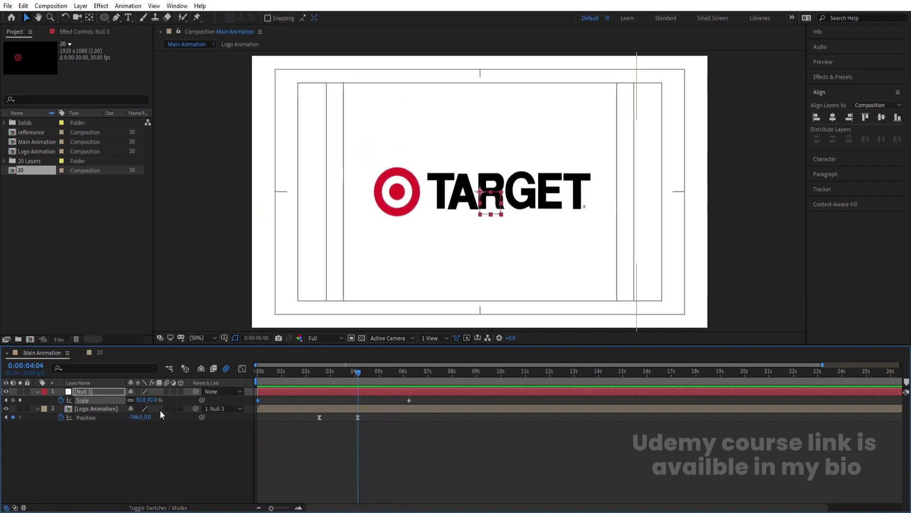
pyautogui.press('k')
pyautogui.press('space')
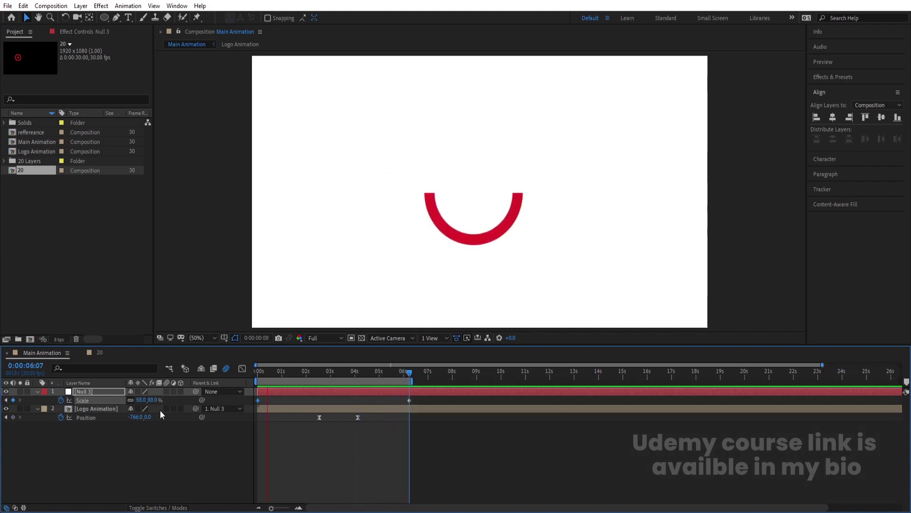